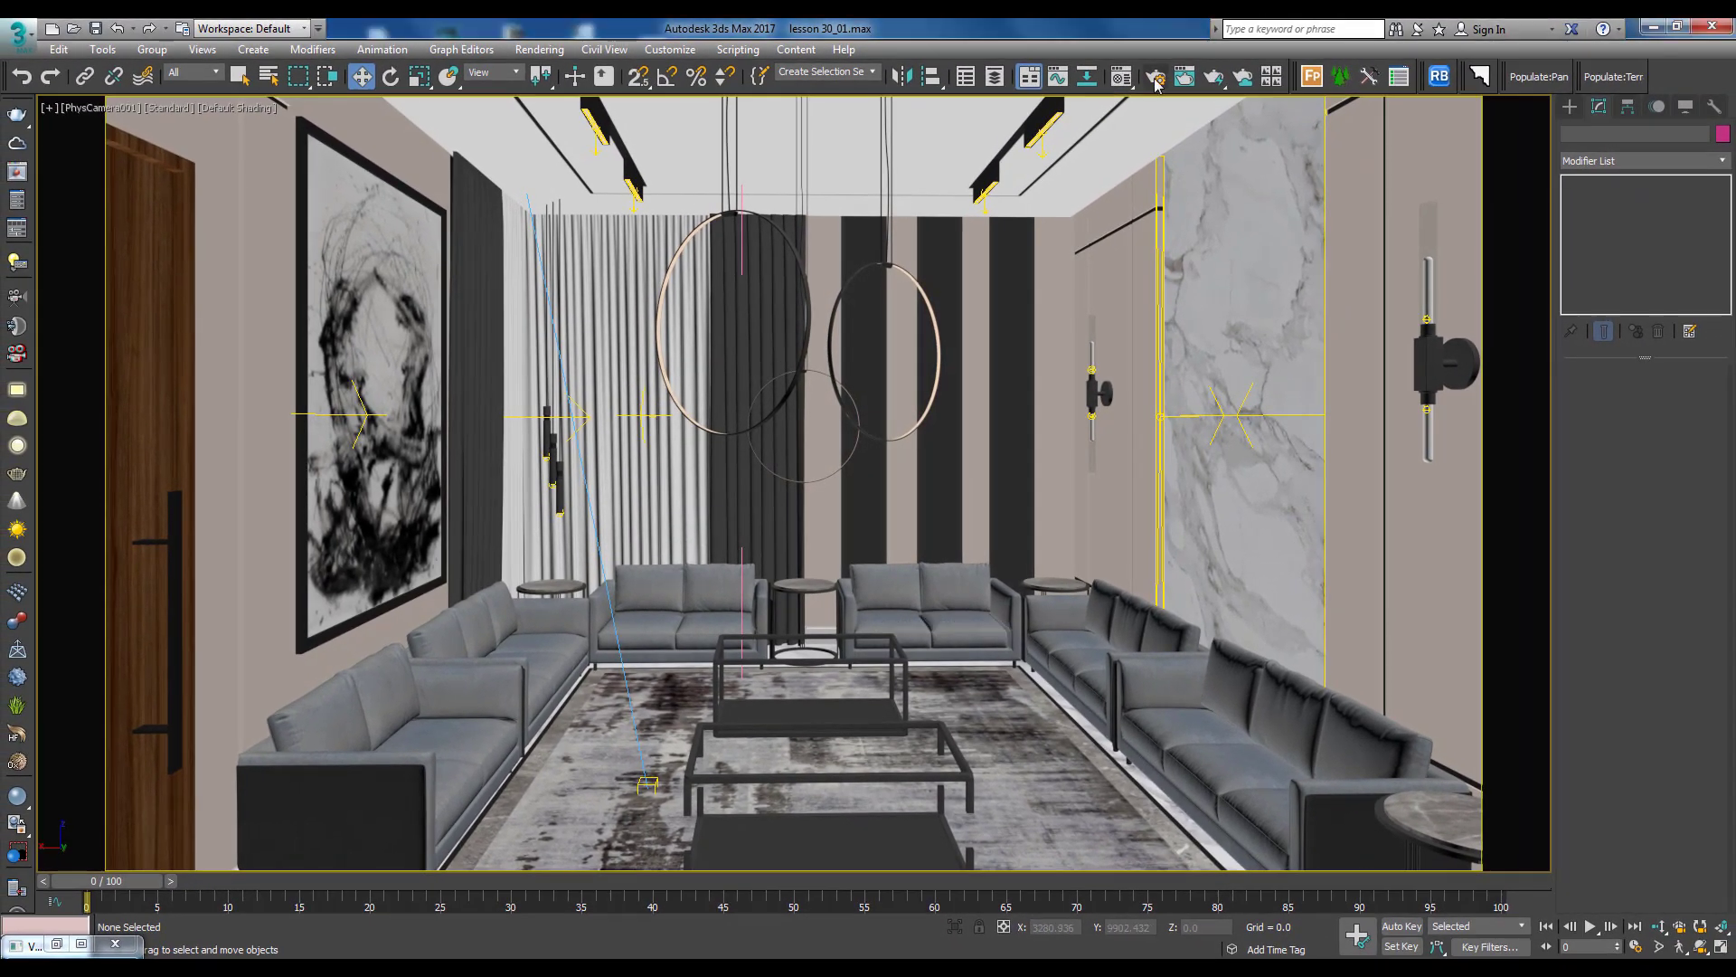
Open Render Setup beside the camera view and confirm the 1920×1080 output size
click(1154, 78)
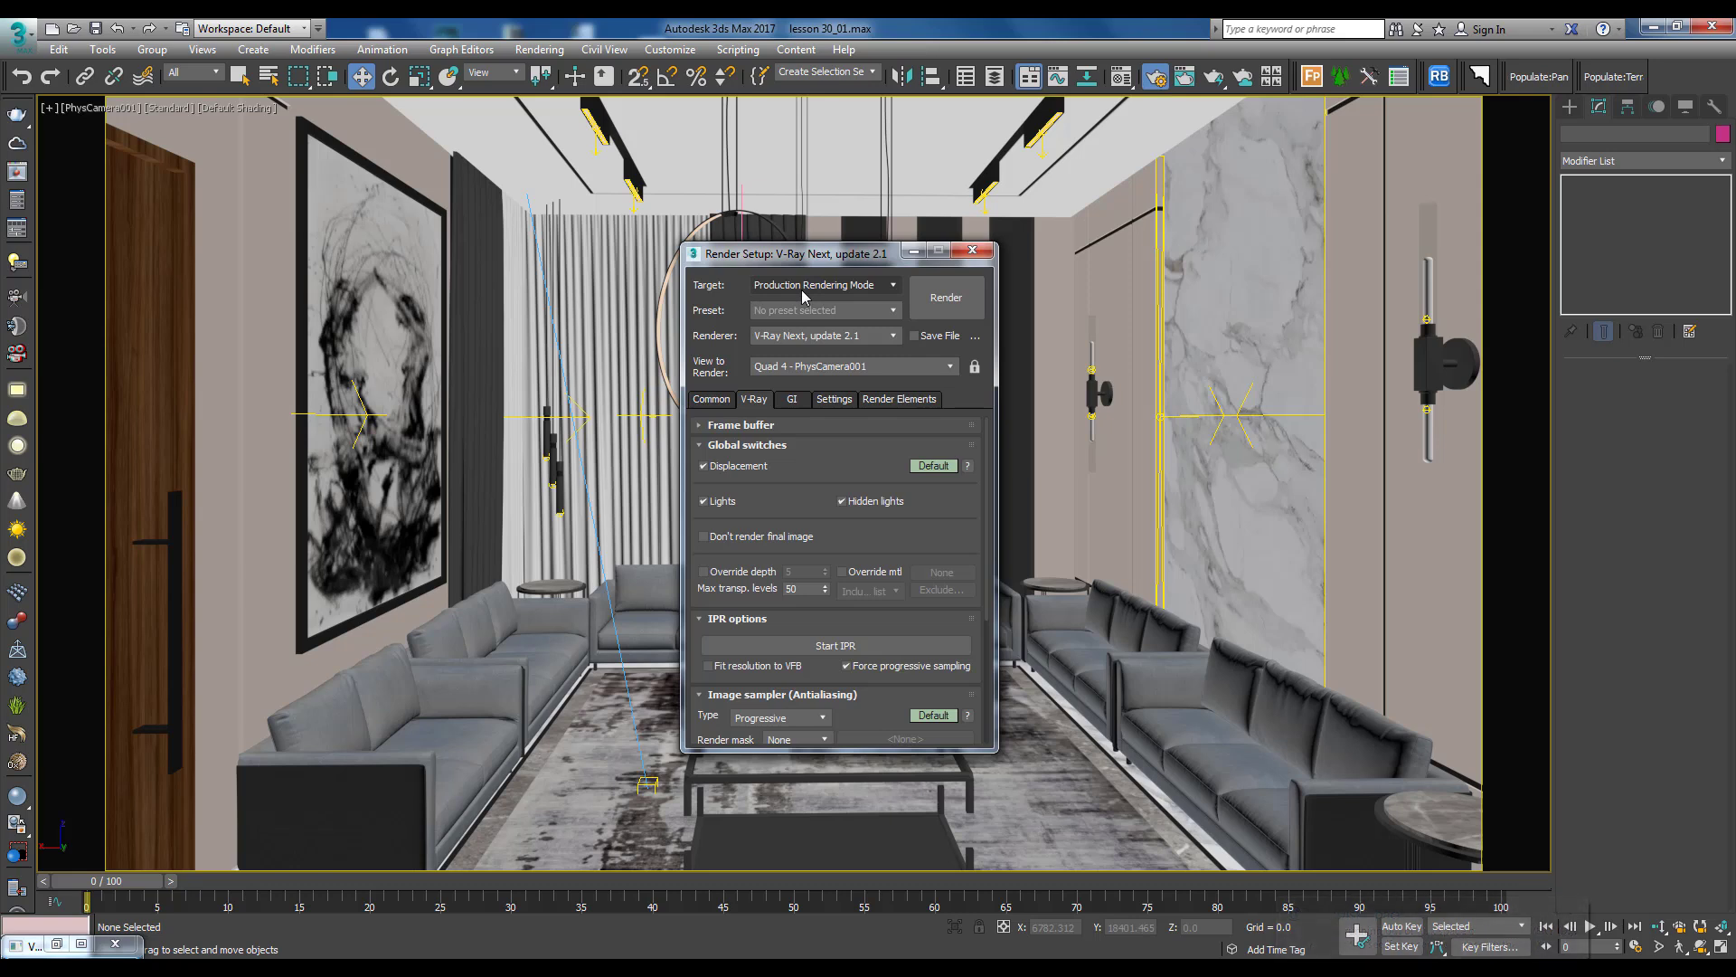
drag(812, 254, 1111, 269)
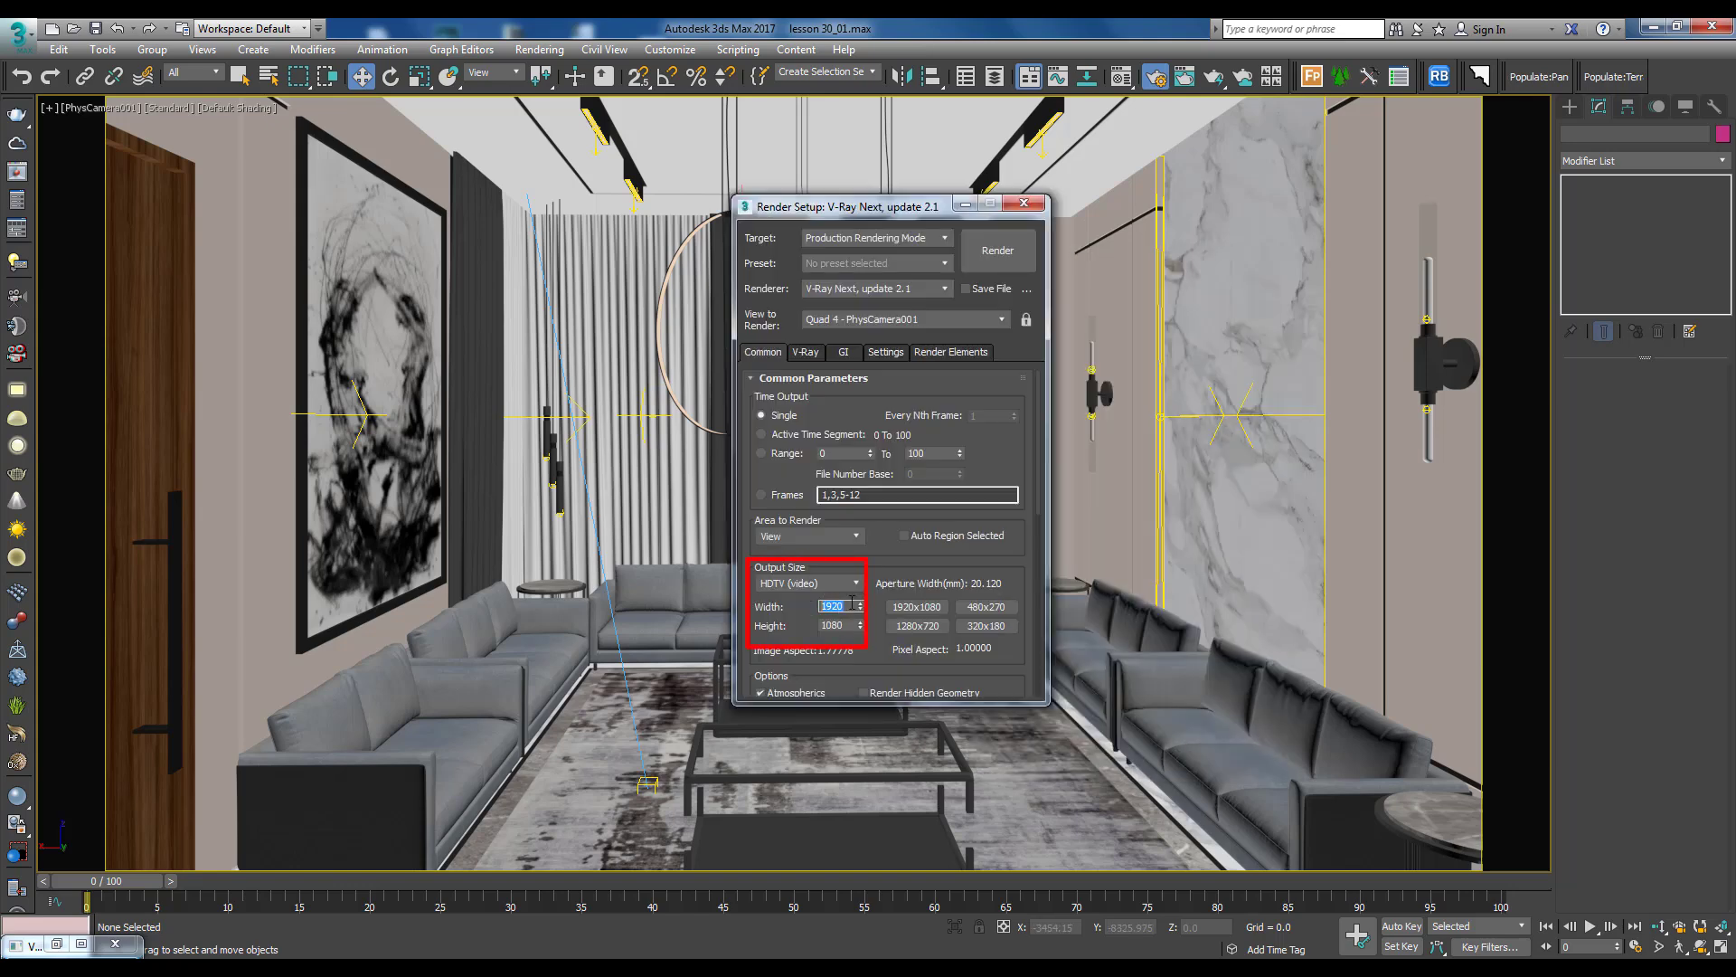
click(846, 606)
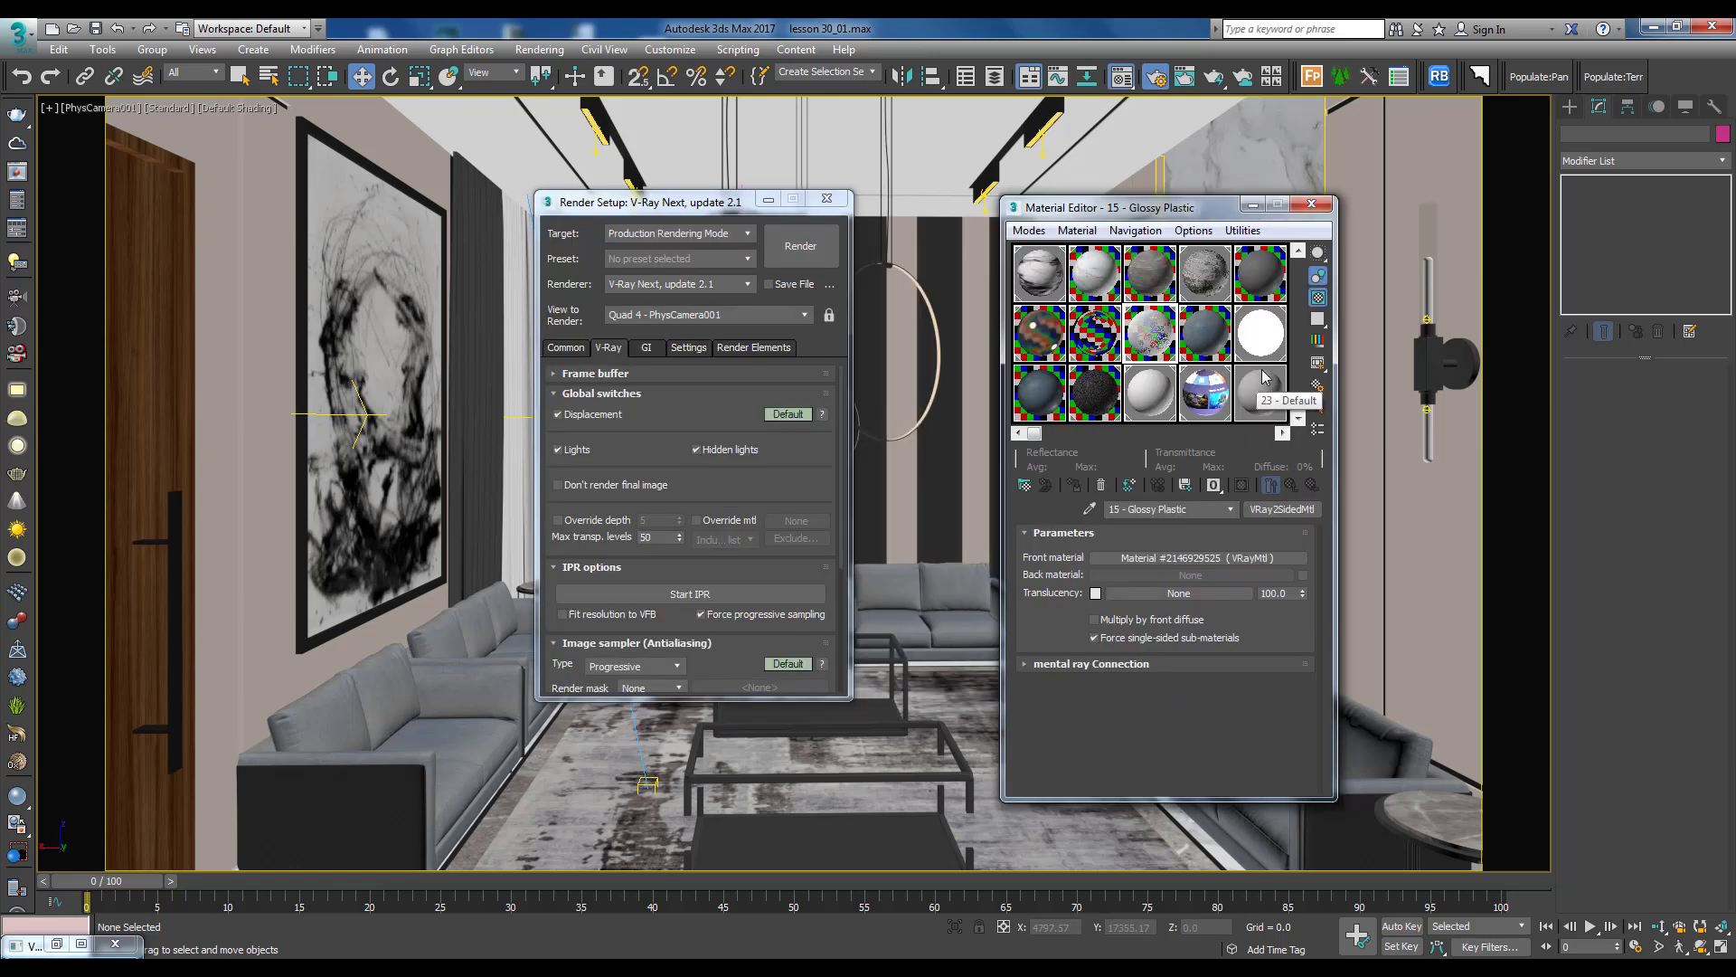
Turn the 24 - Default slot into a new VRayMtl and instance it as the scene's Override mtl
click(1264, 378)
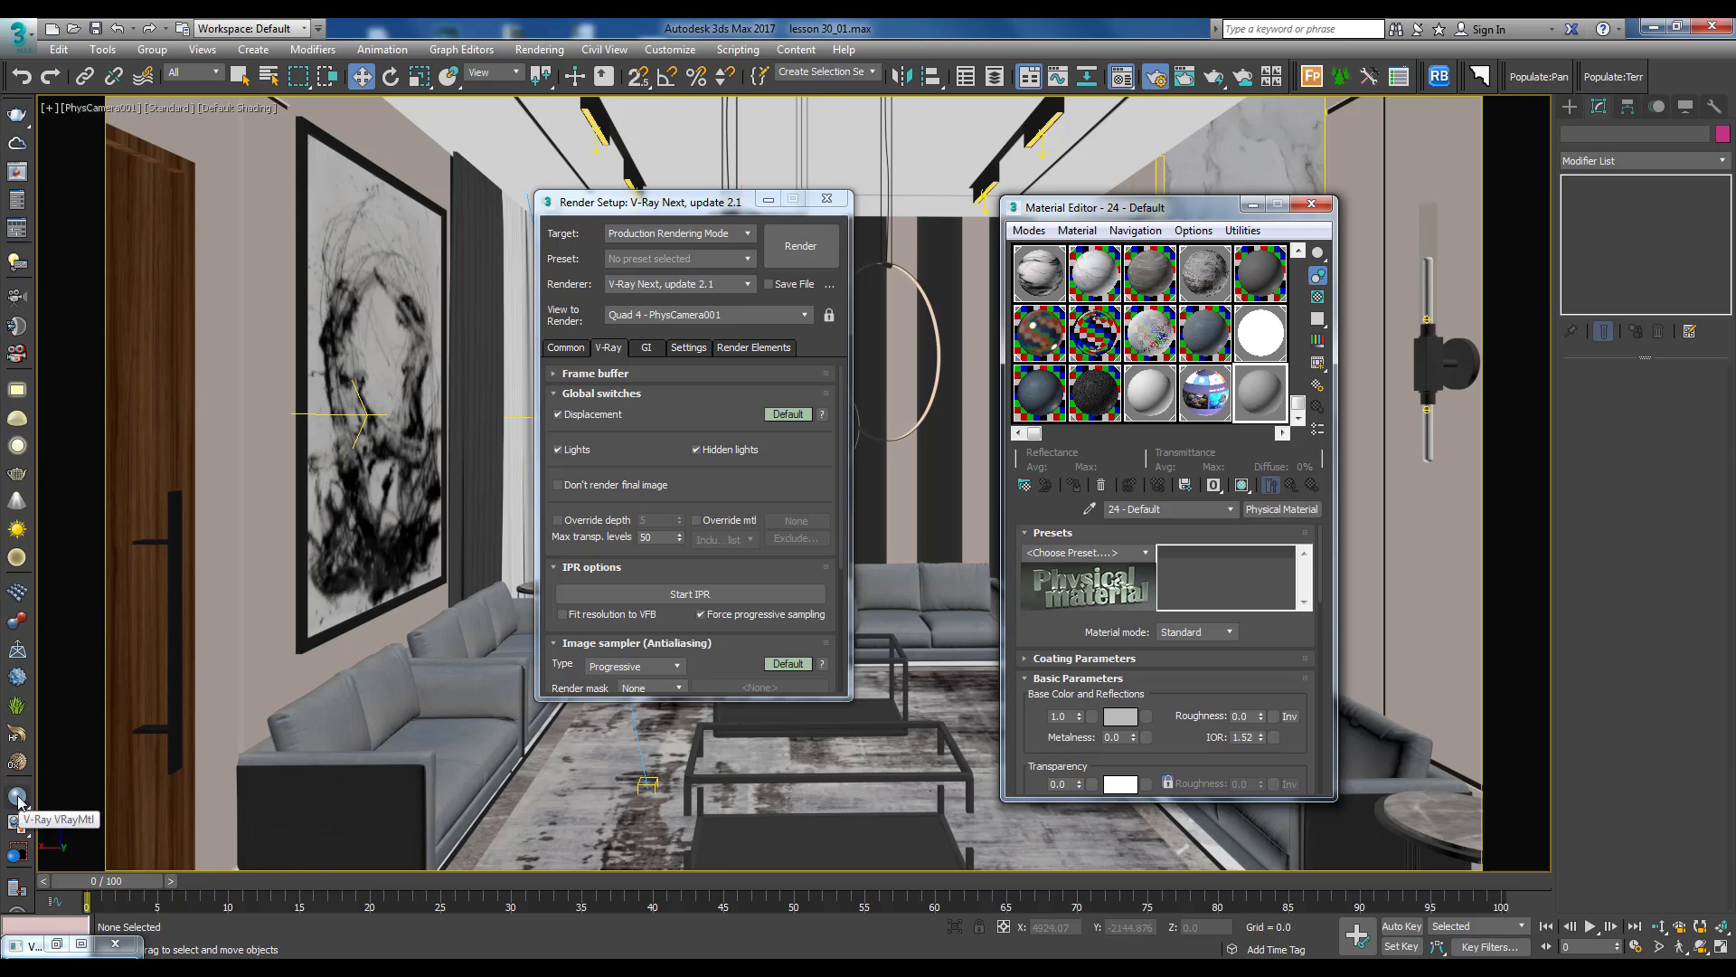
click(18, 799)
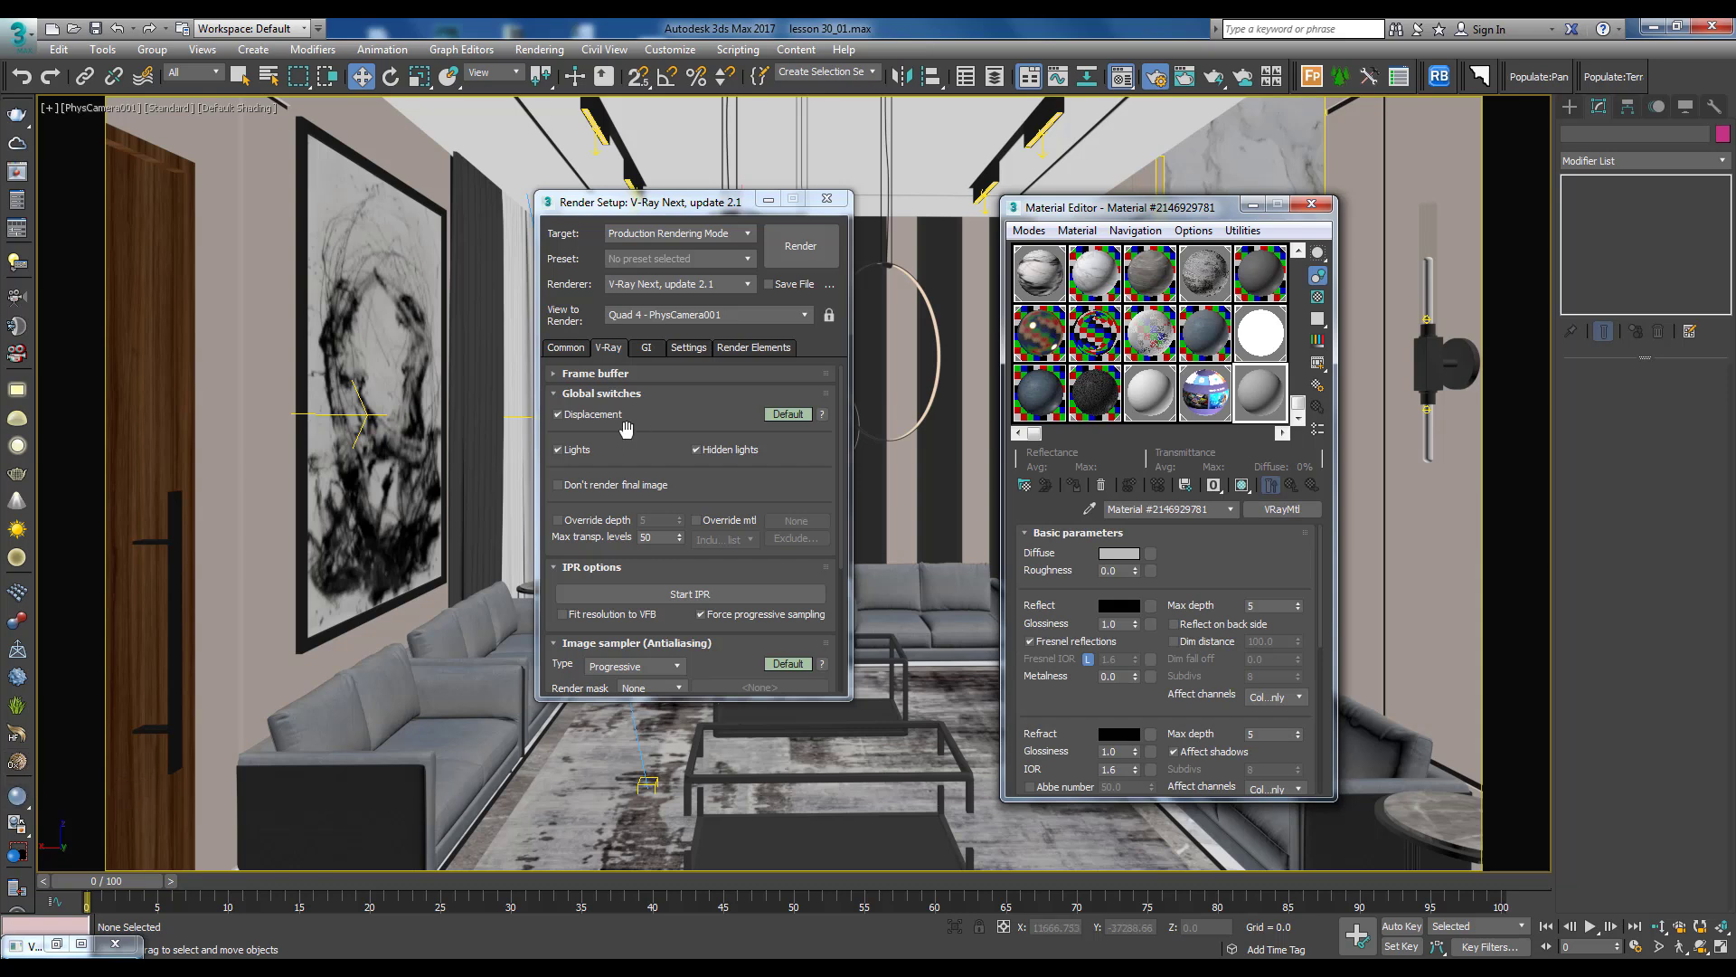
drag(700, 208, 738, 191)
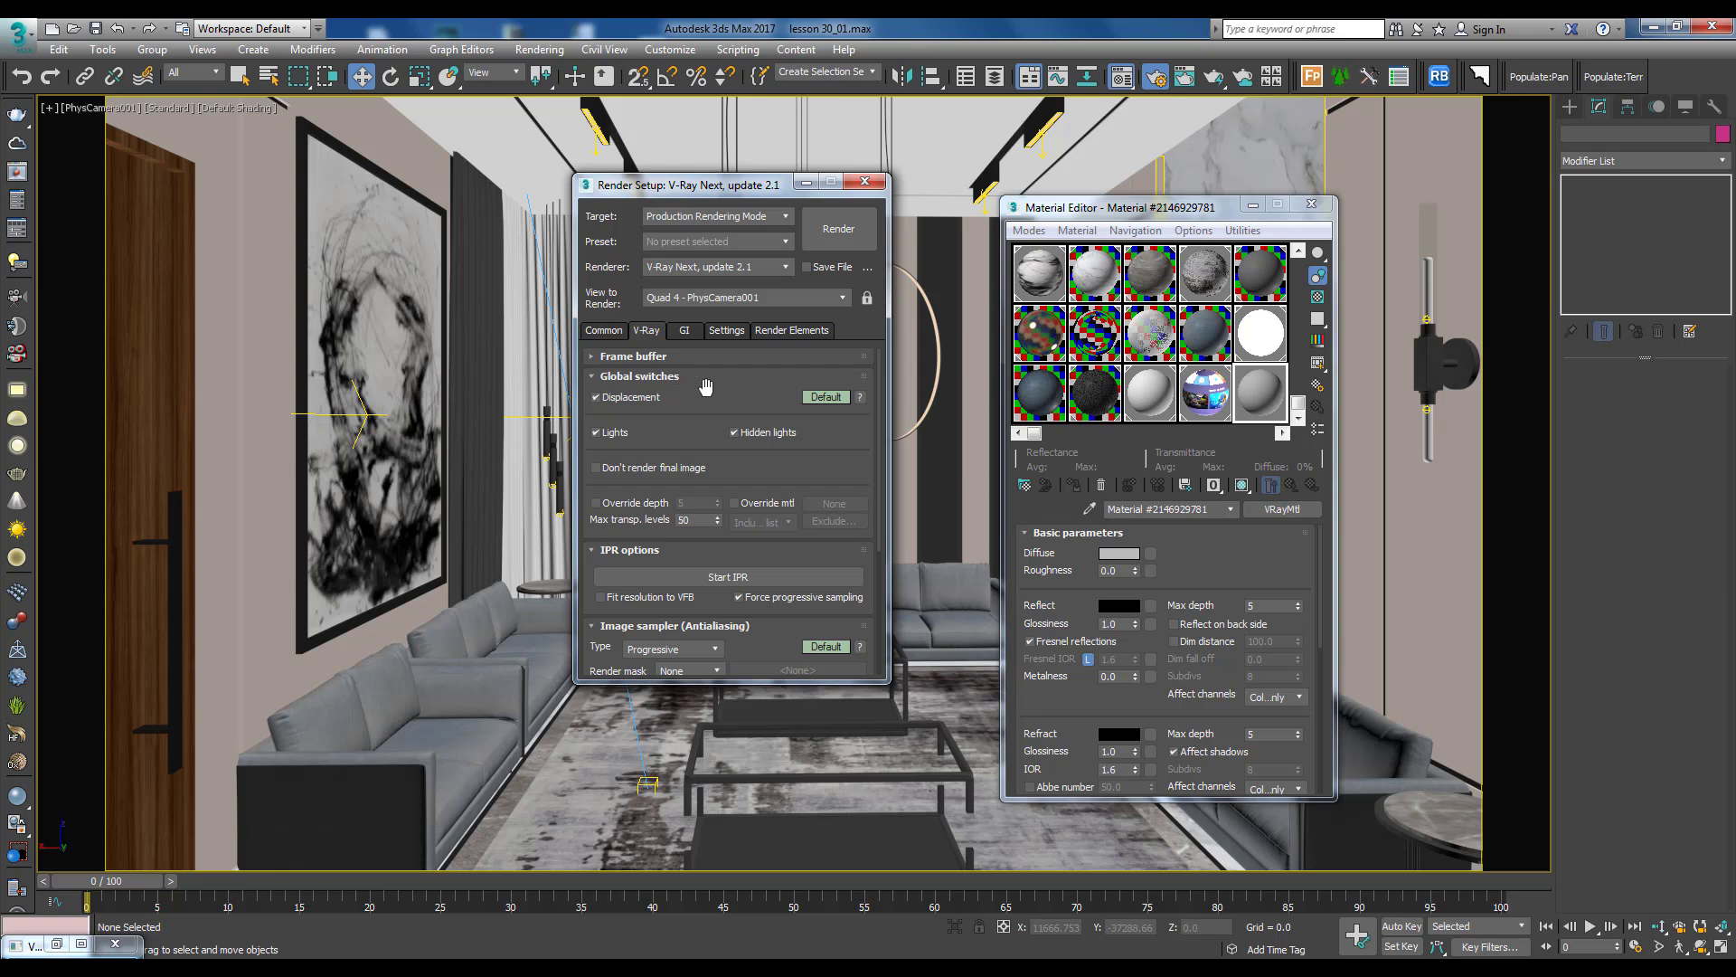
double_click(597, 396)
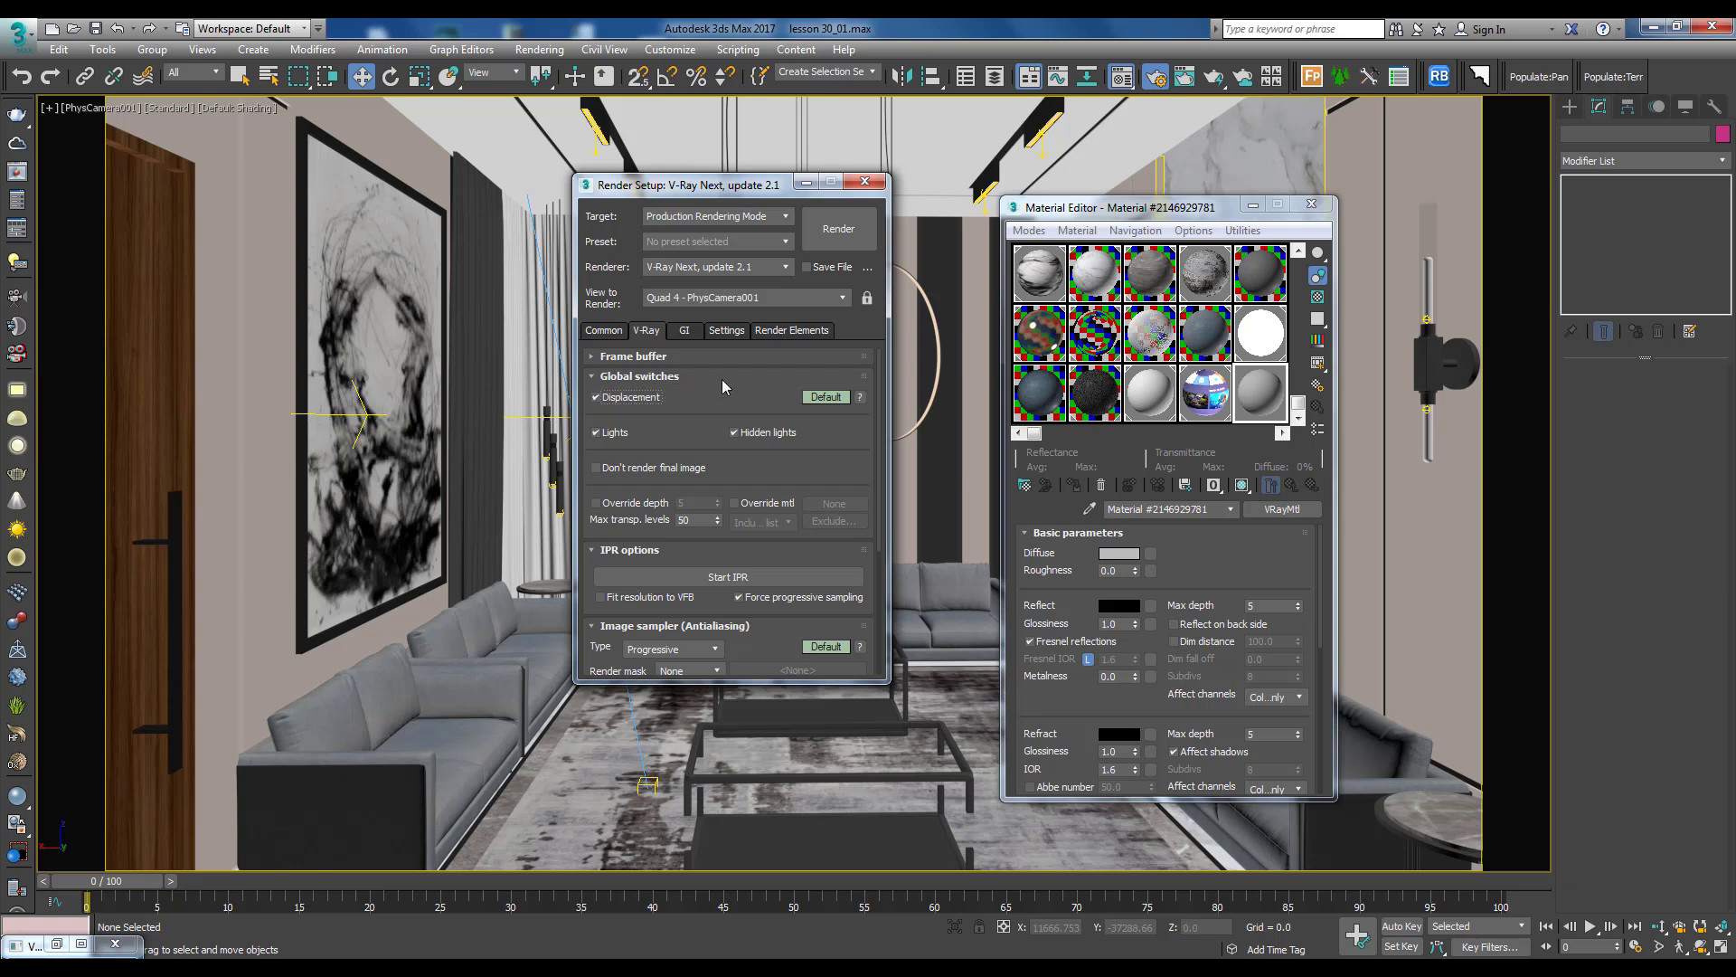
click(756, 507)
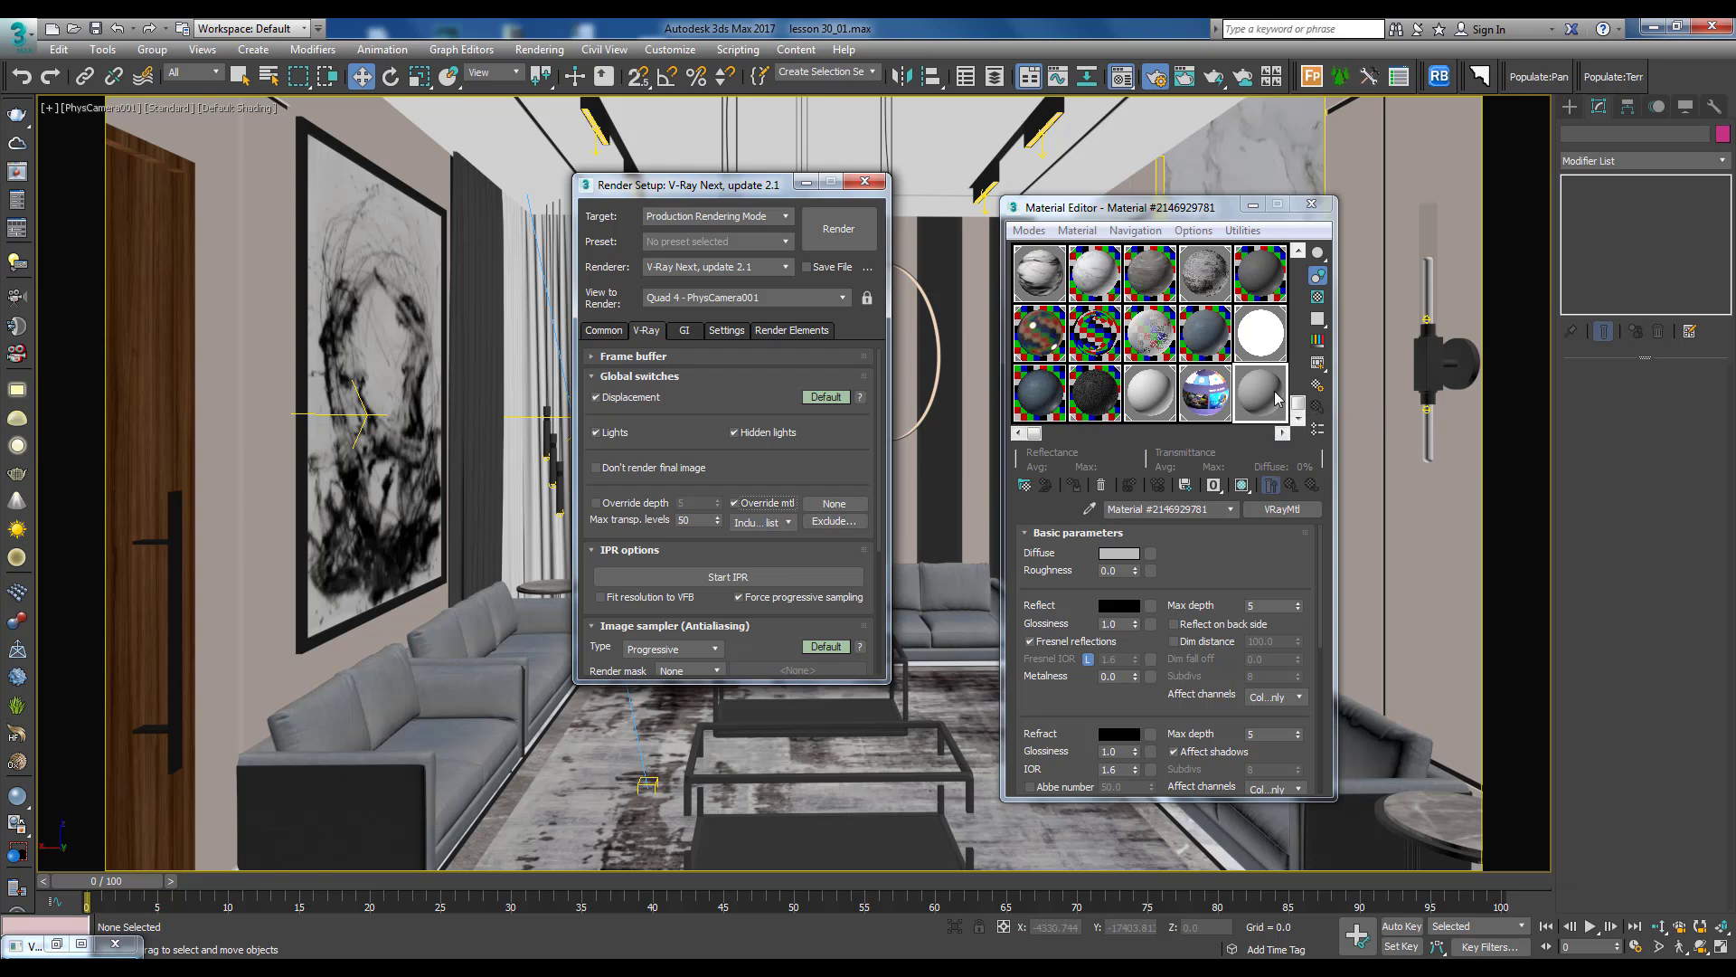
mouse_move(1275, 402)
mouse_down()
mouse_move(1063, 480)
mouse_move(851, 510)
mouse_up()
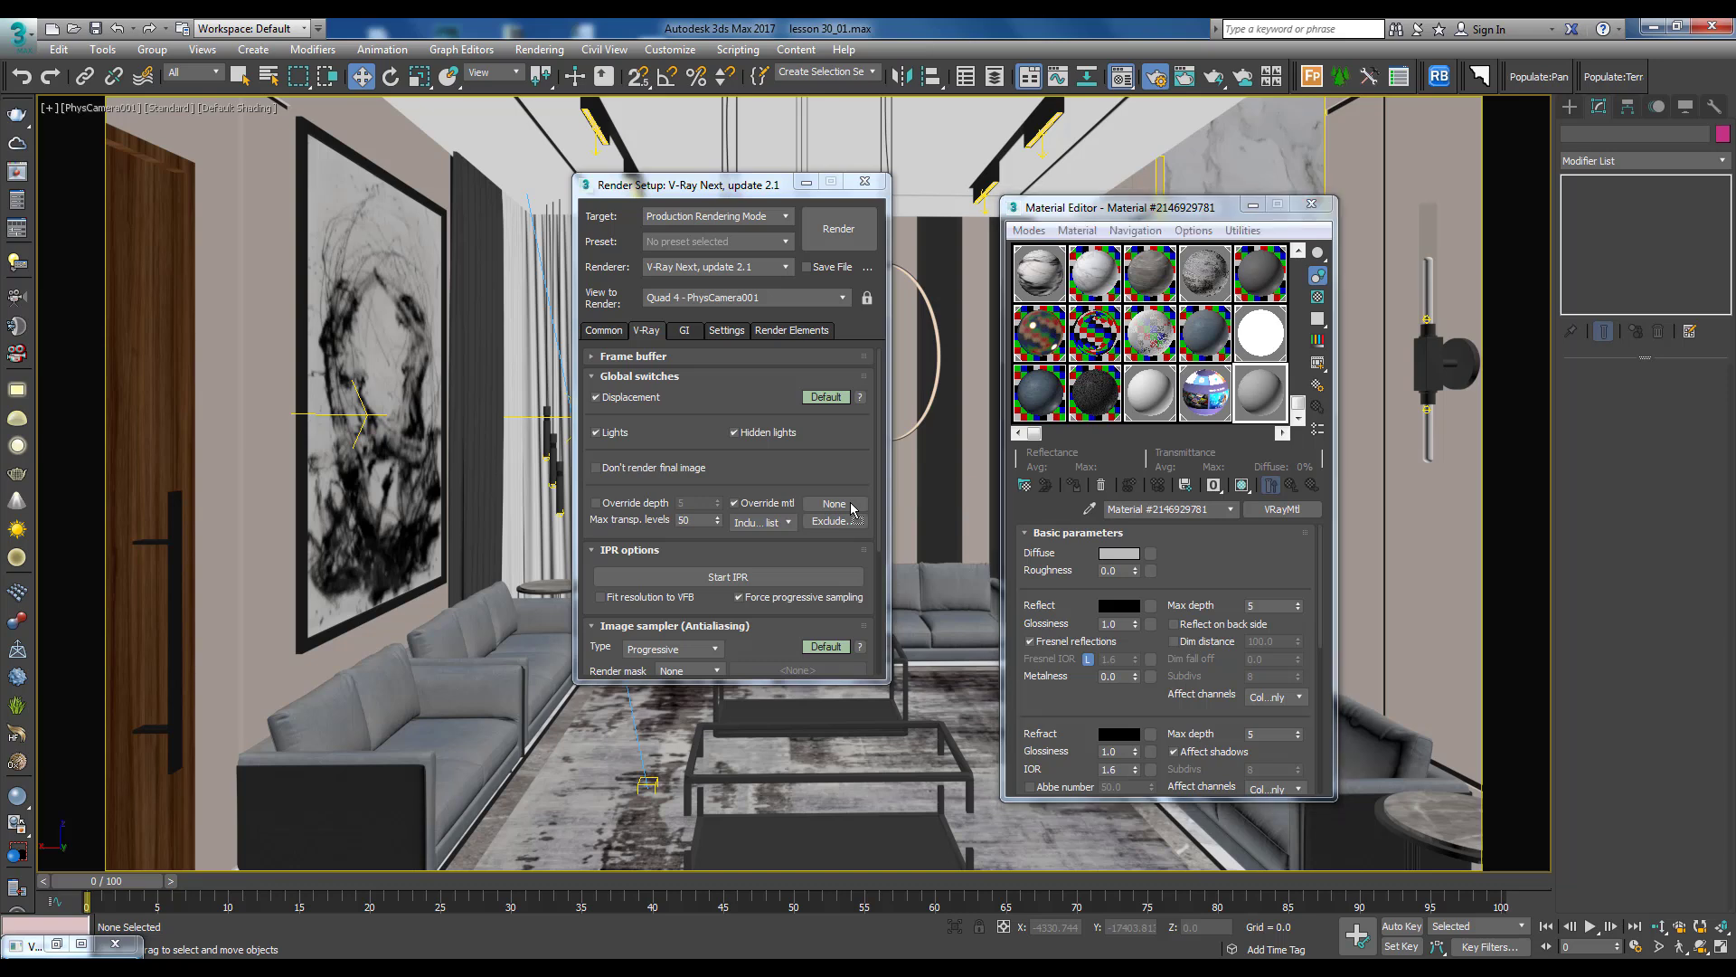
drag(715, 355, 968, 301)
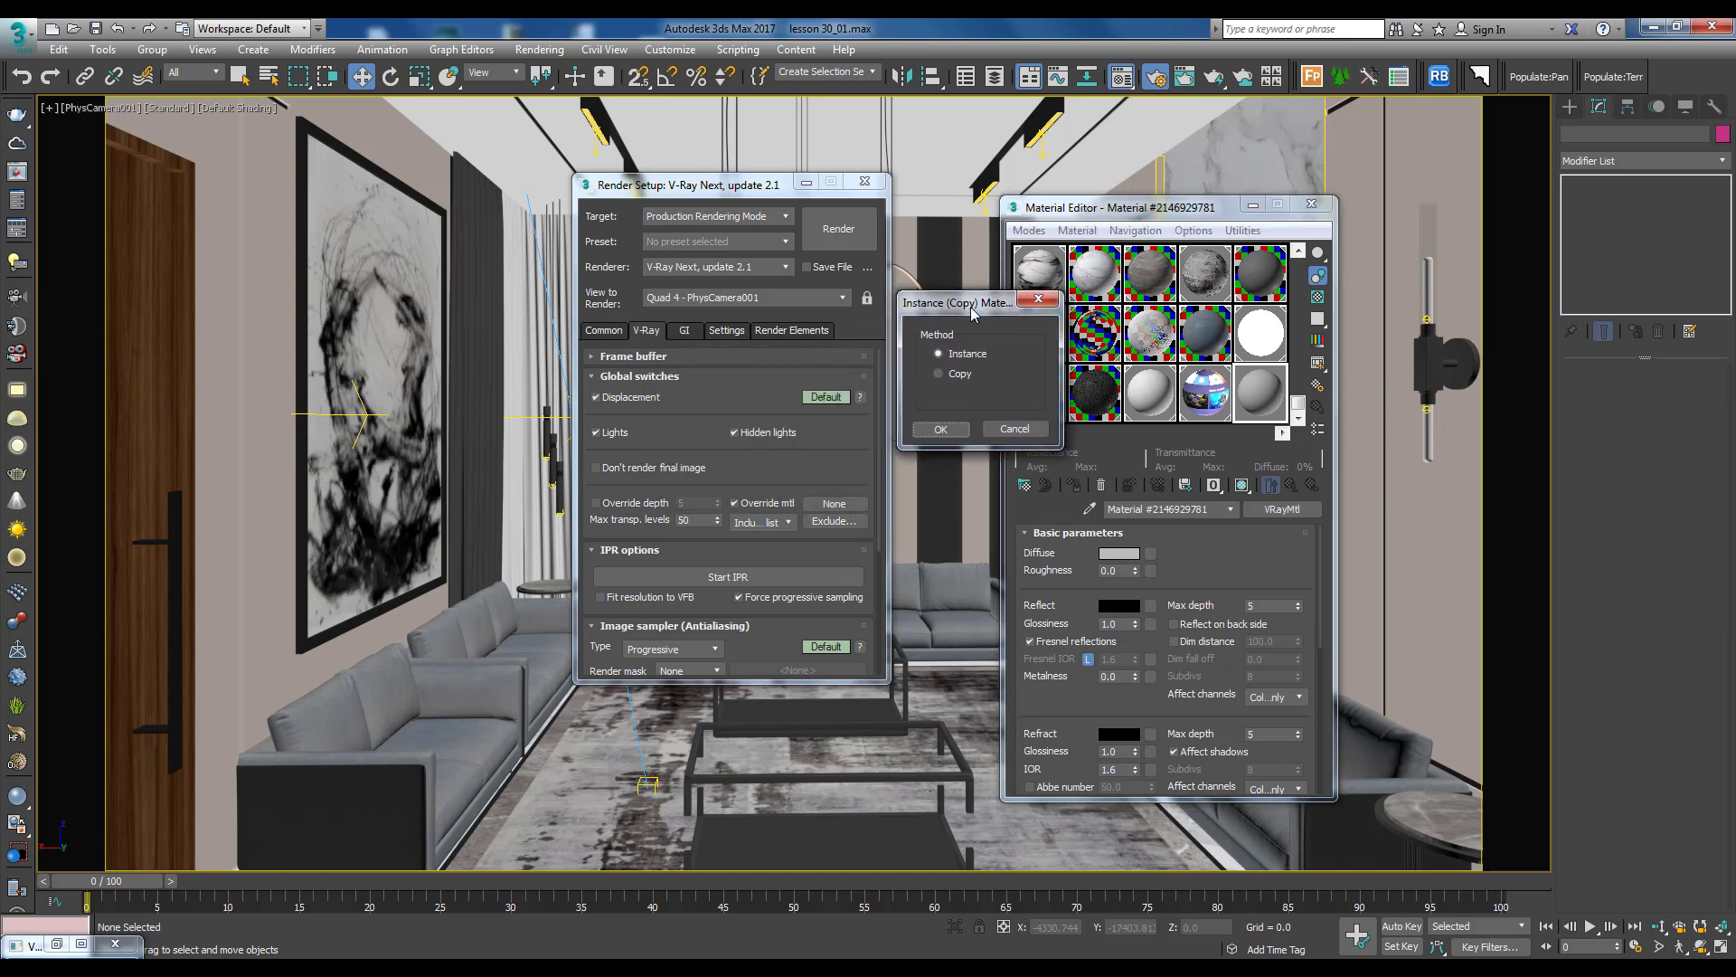
click(948, 431)
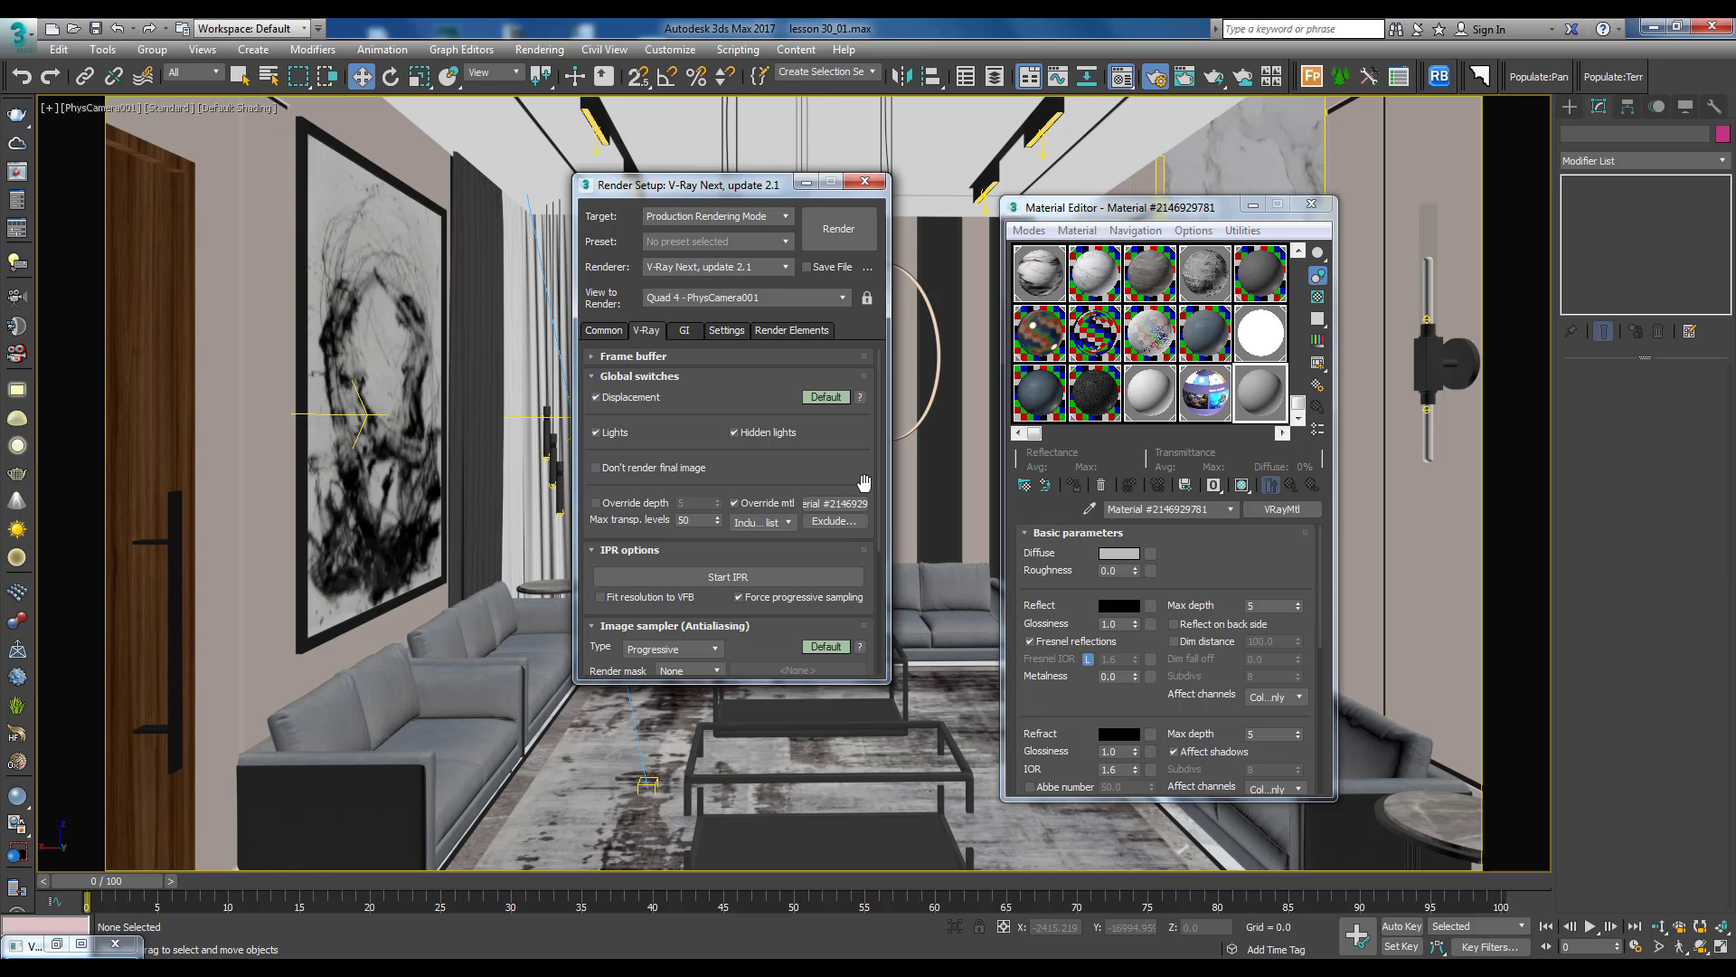
Switch the image sampler to Bucket and lower its Max subdivs from 24 to 12
scroll(719, 535, down, 3)
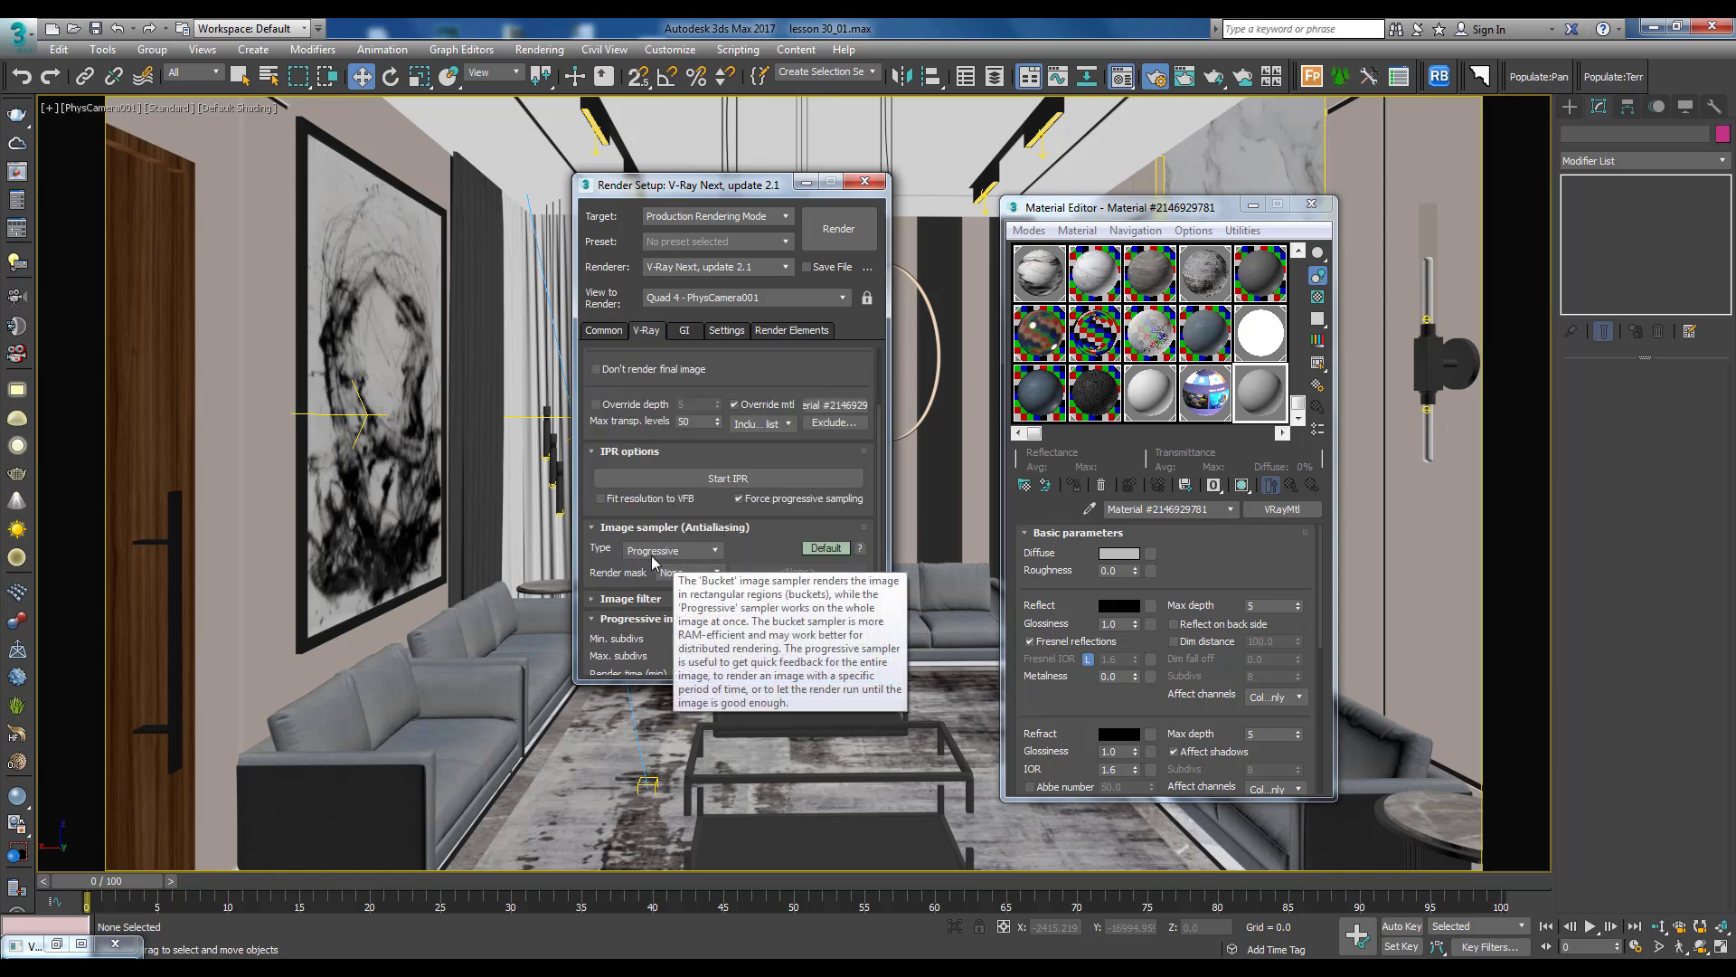
click(683, 555)
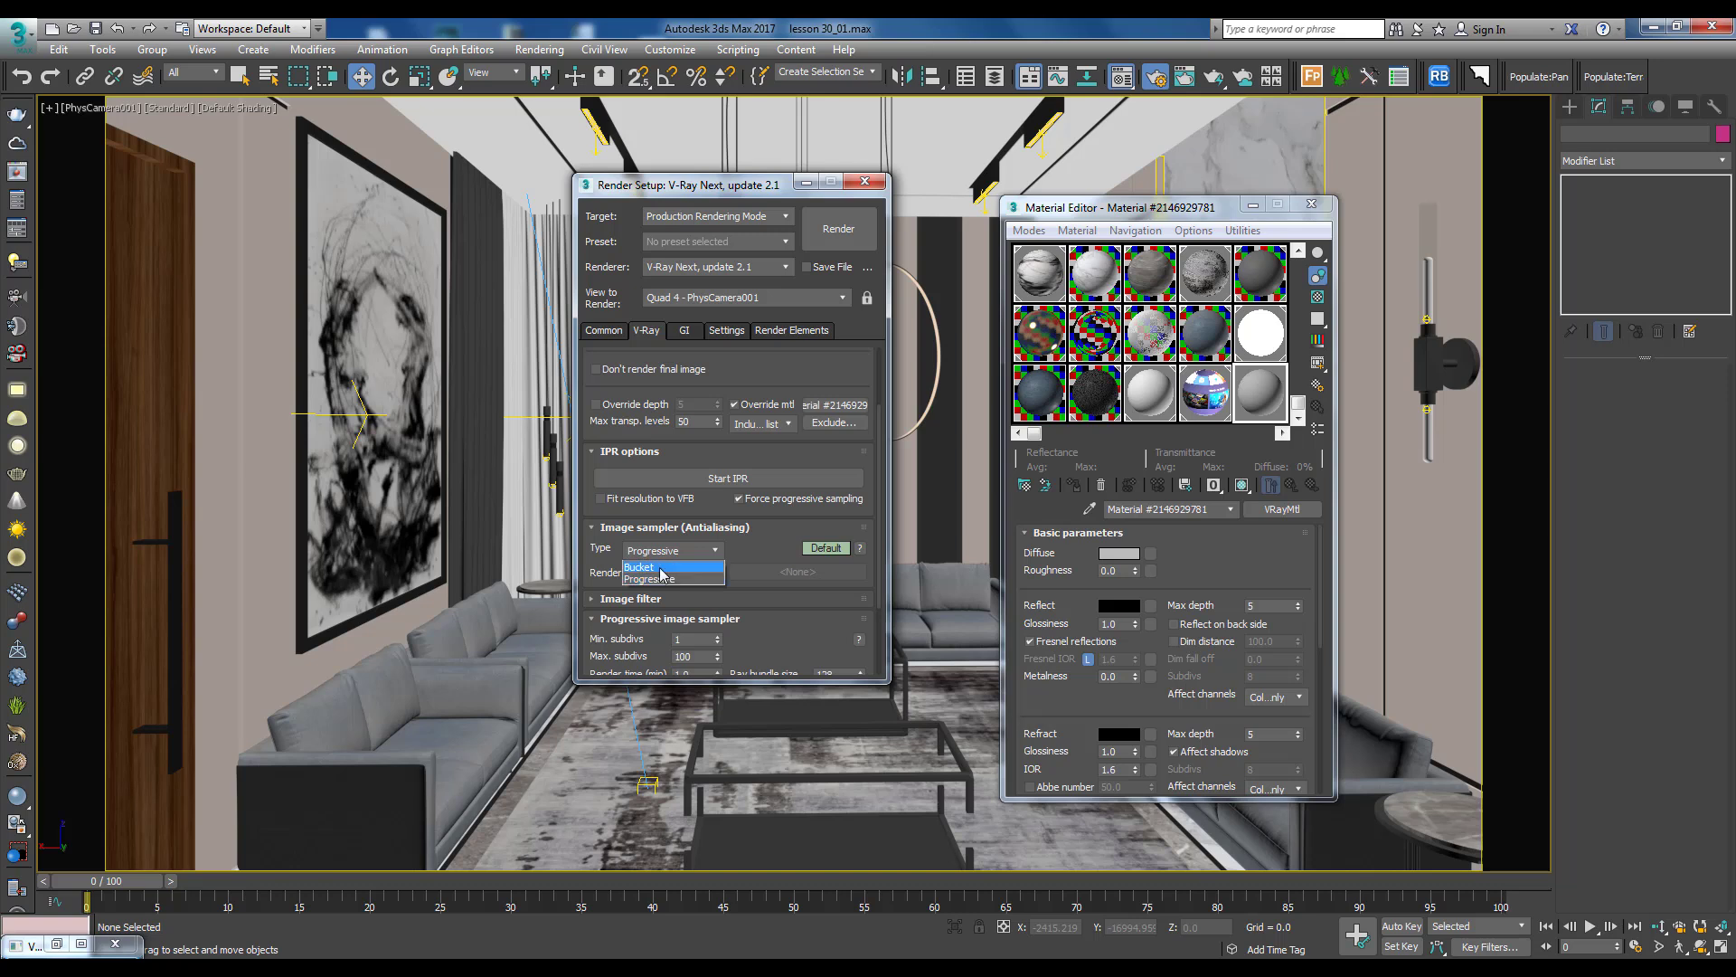
click(661, 568)
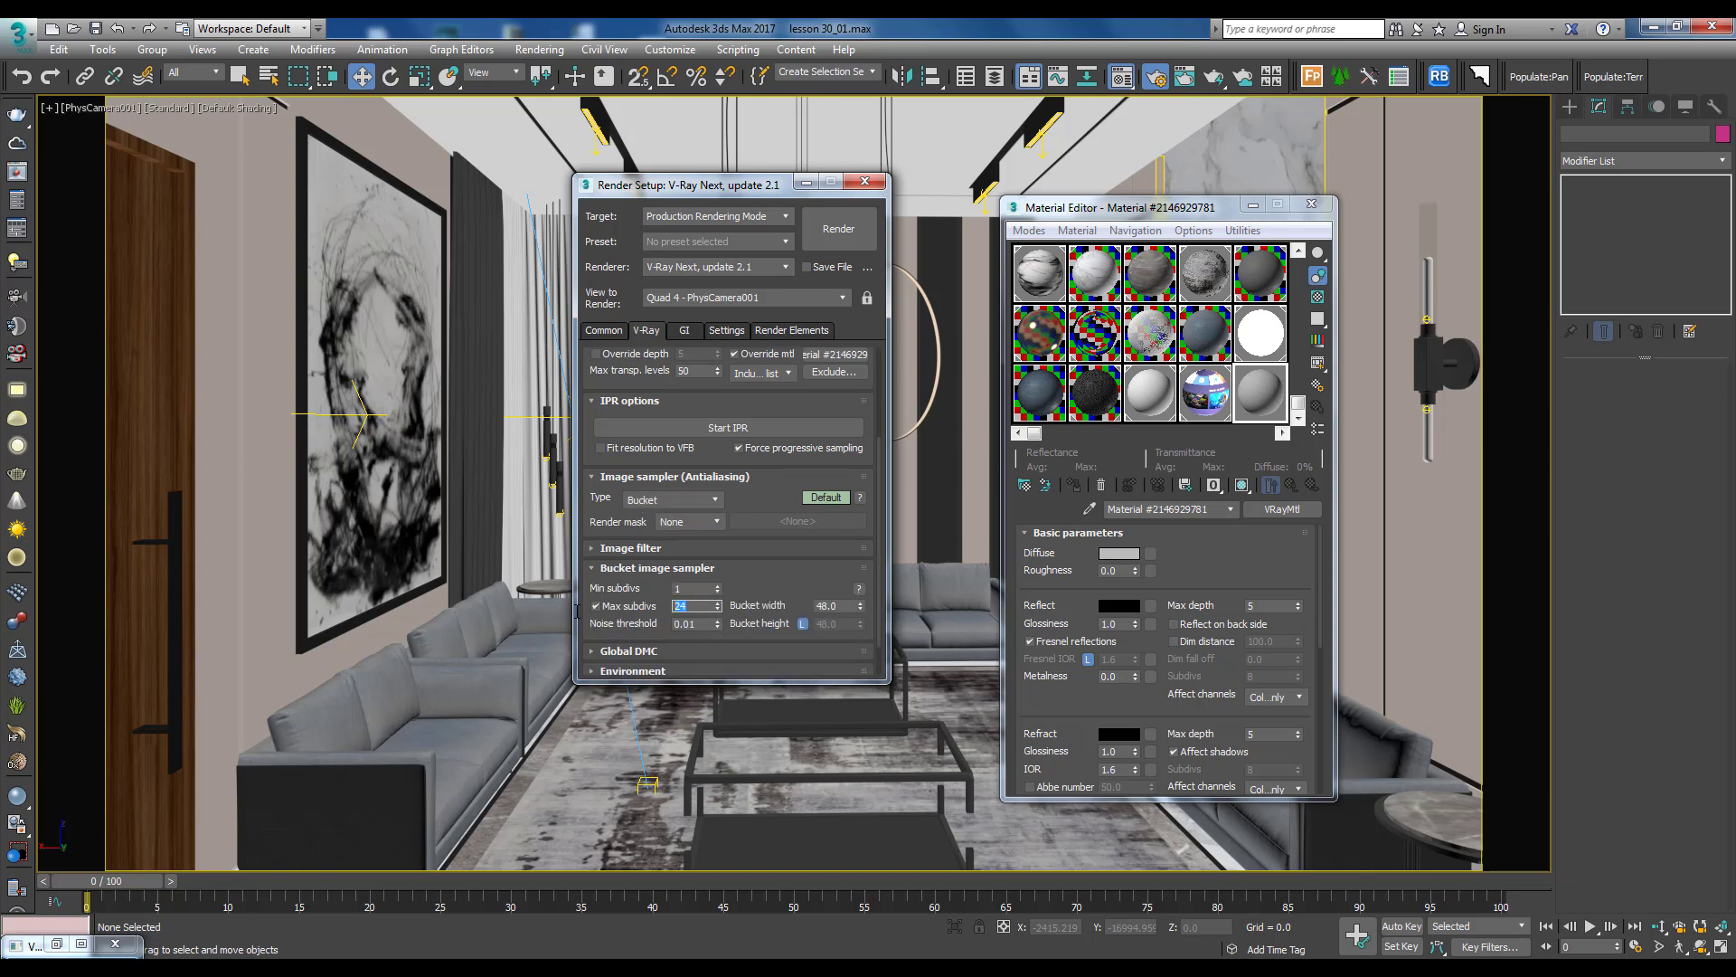
scroll(792, 540, down, 2)
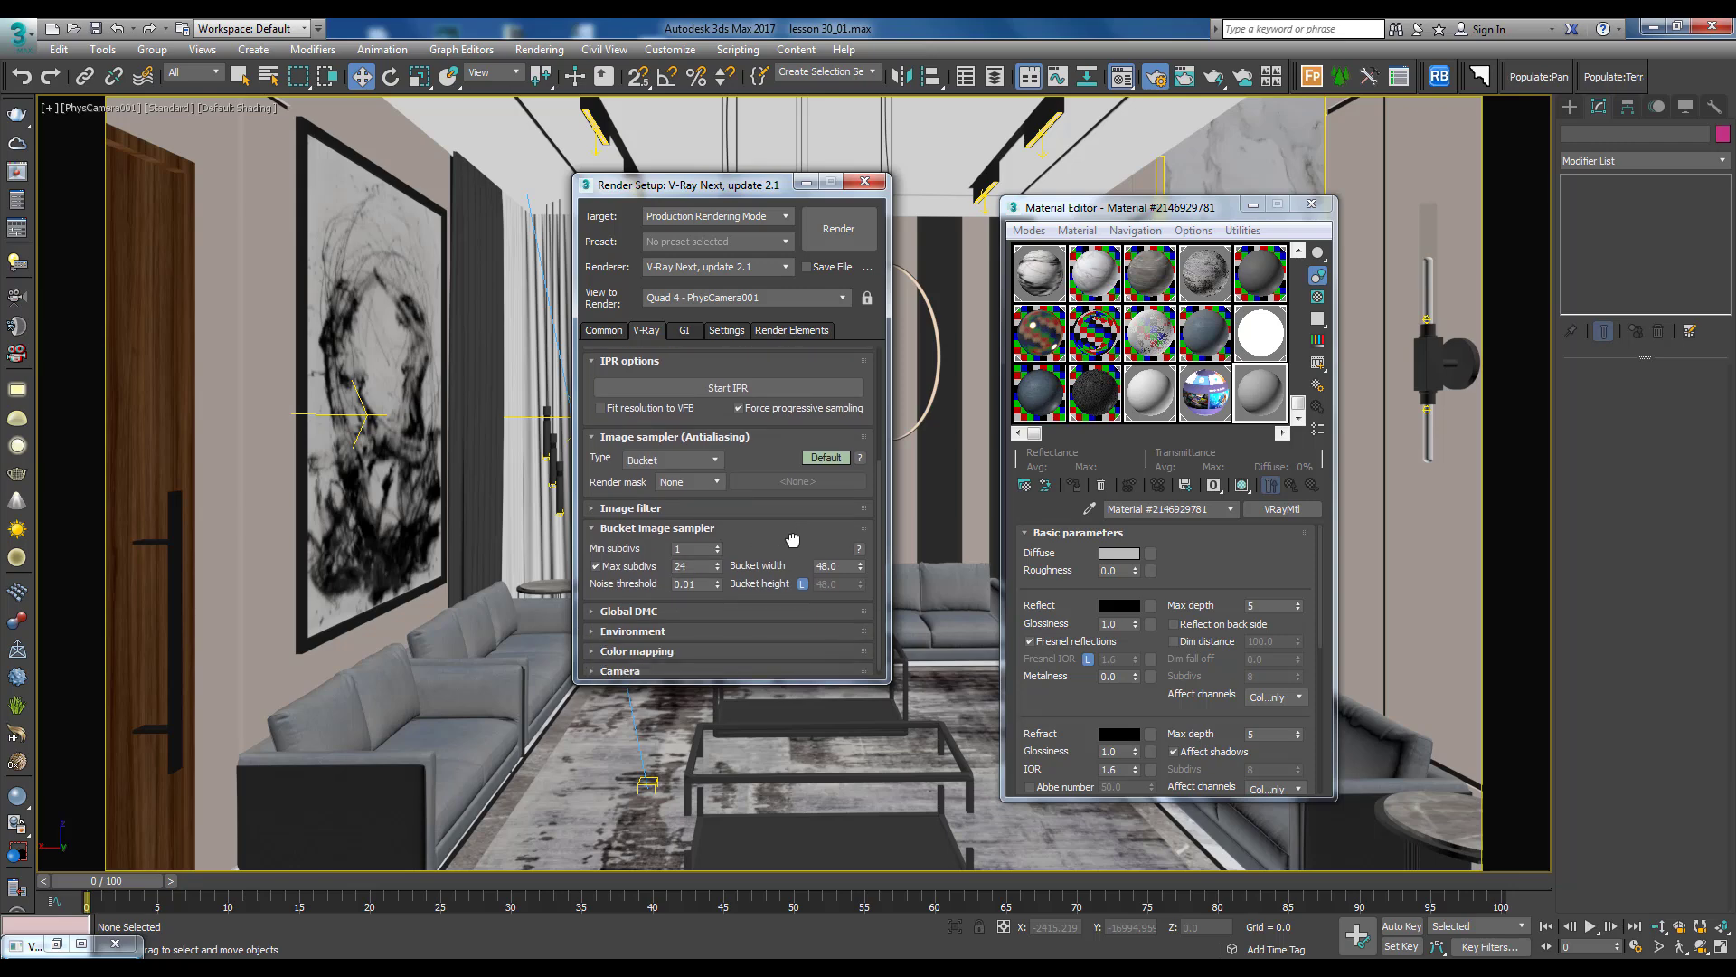
double_click(689, 566)
mouse_move(627, 566)
text(12)
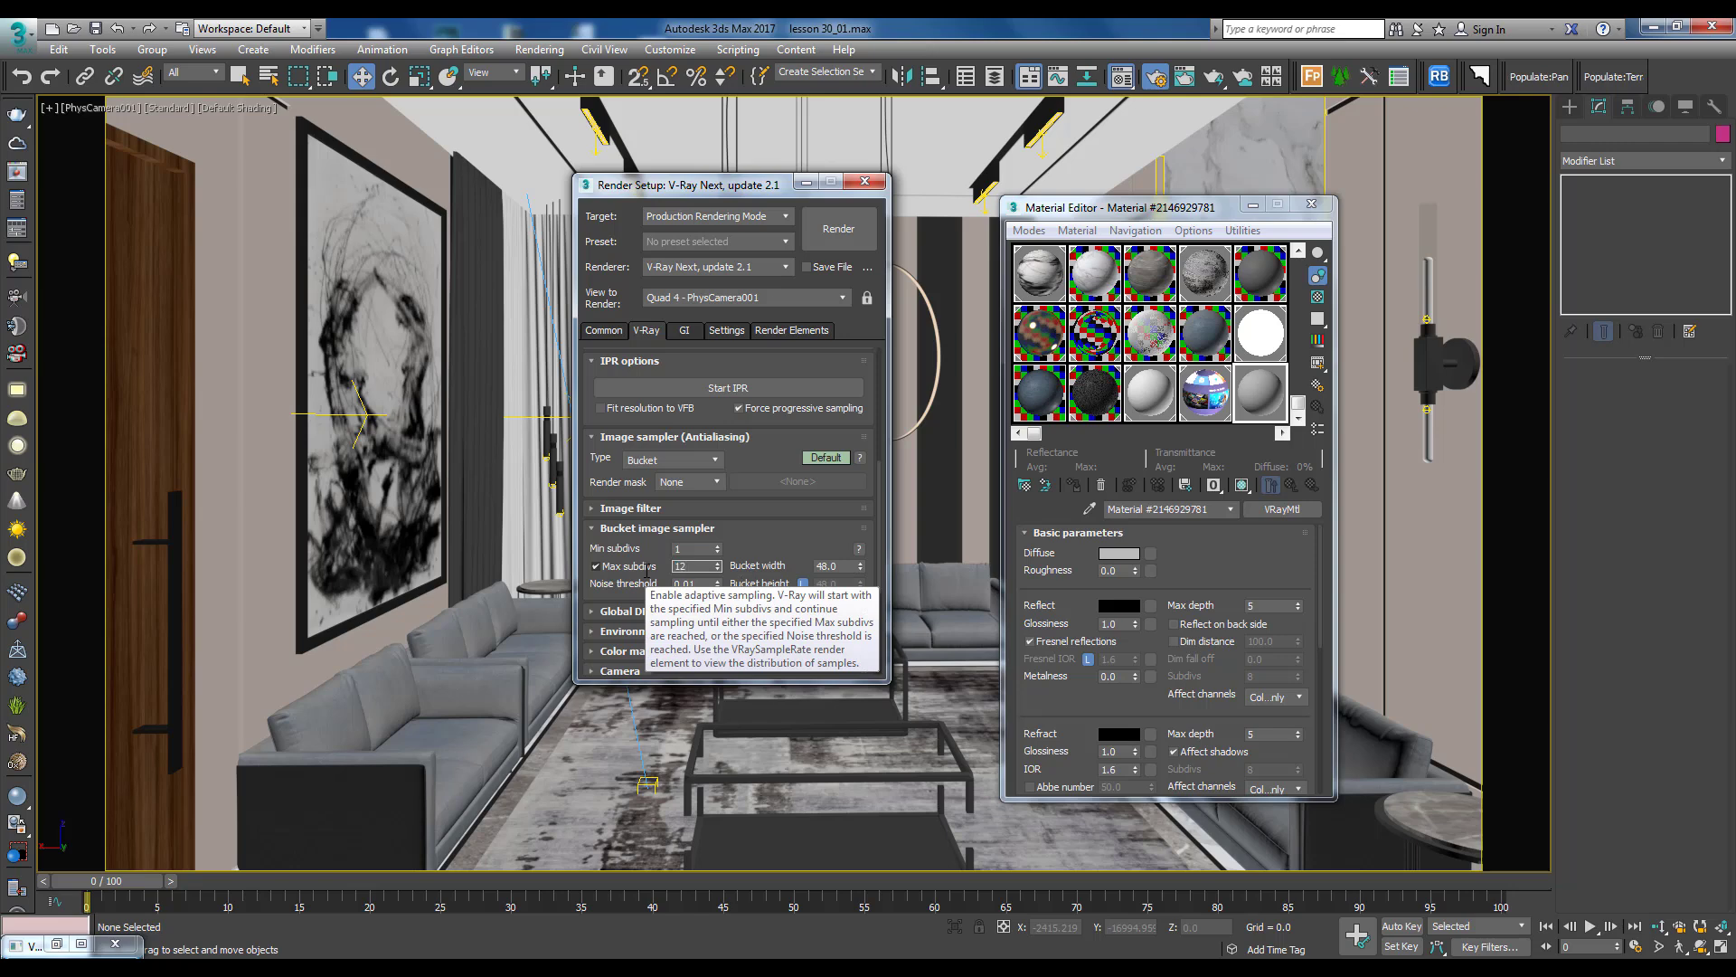
key(Return)
scroll(647, 572, up, 2)
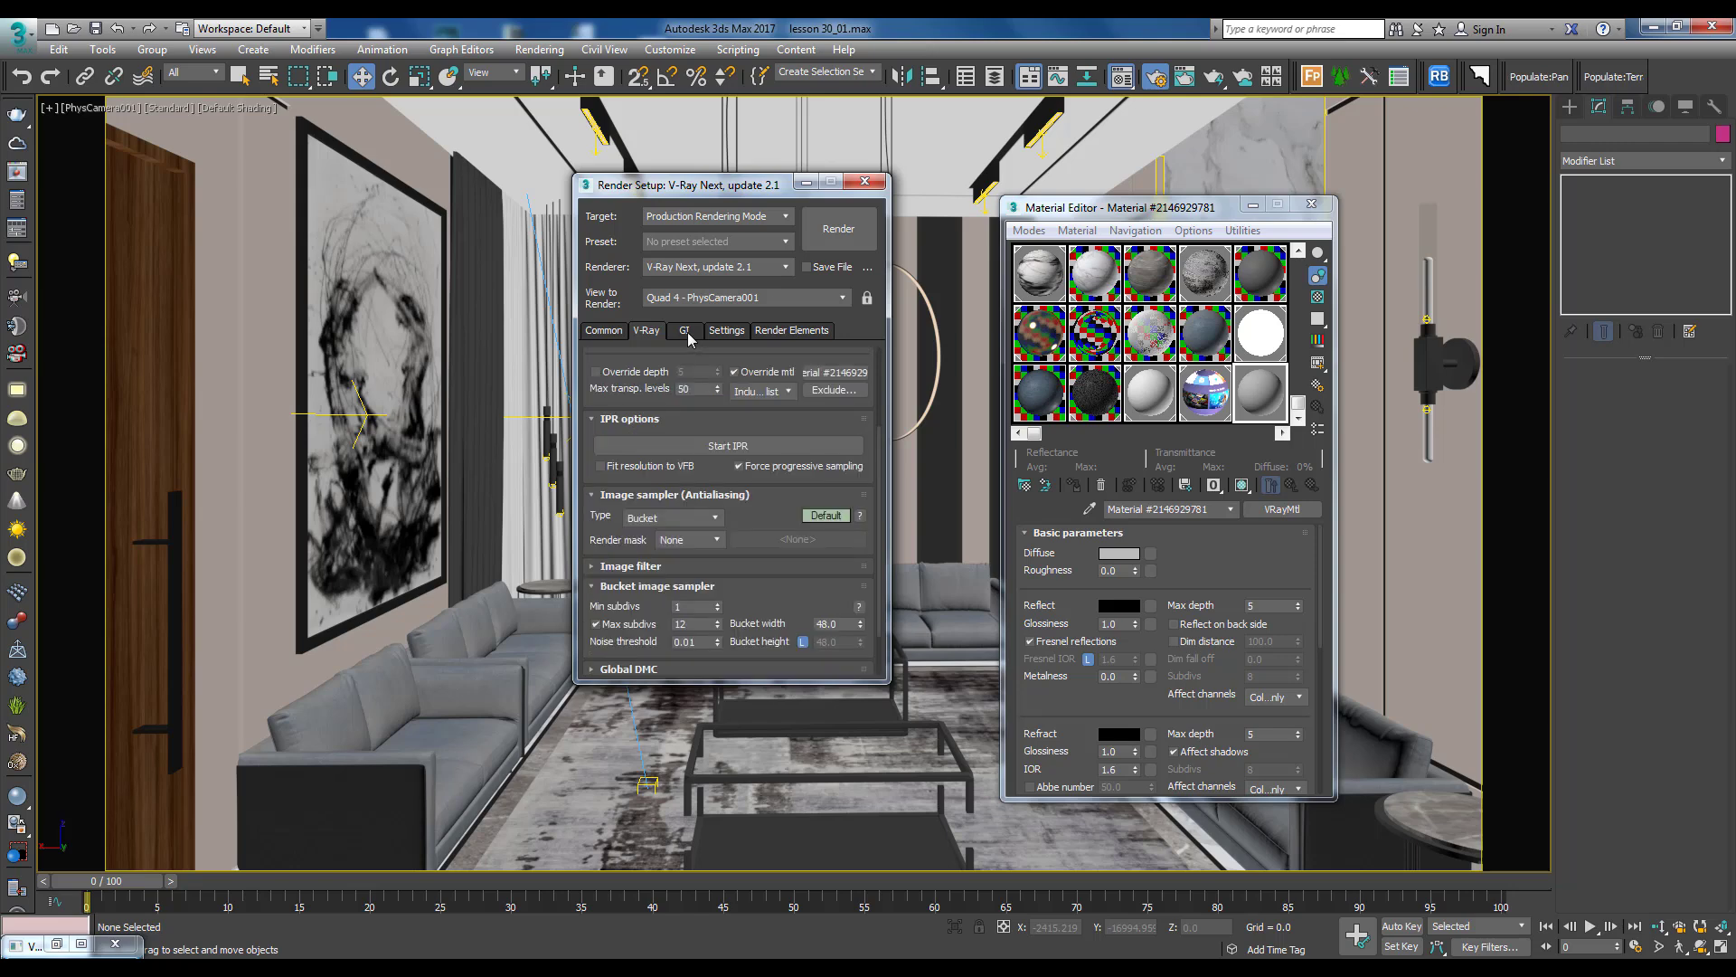
Make Irradiance map (Very low preset, Subdivs 25) the primary GI engine, keeping Light cache secondary
click(687, 334)
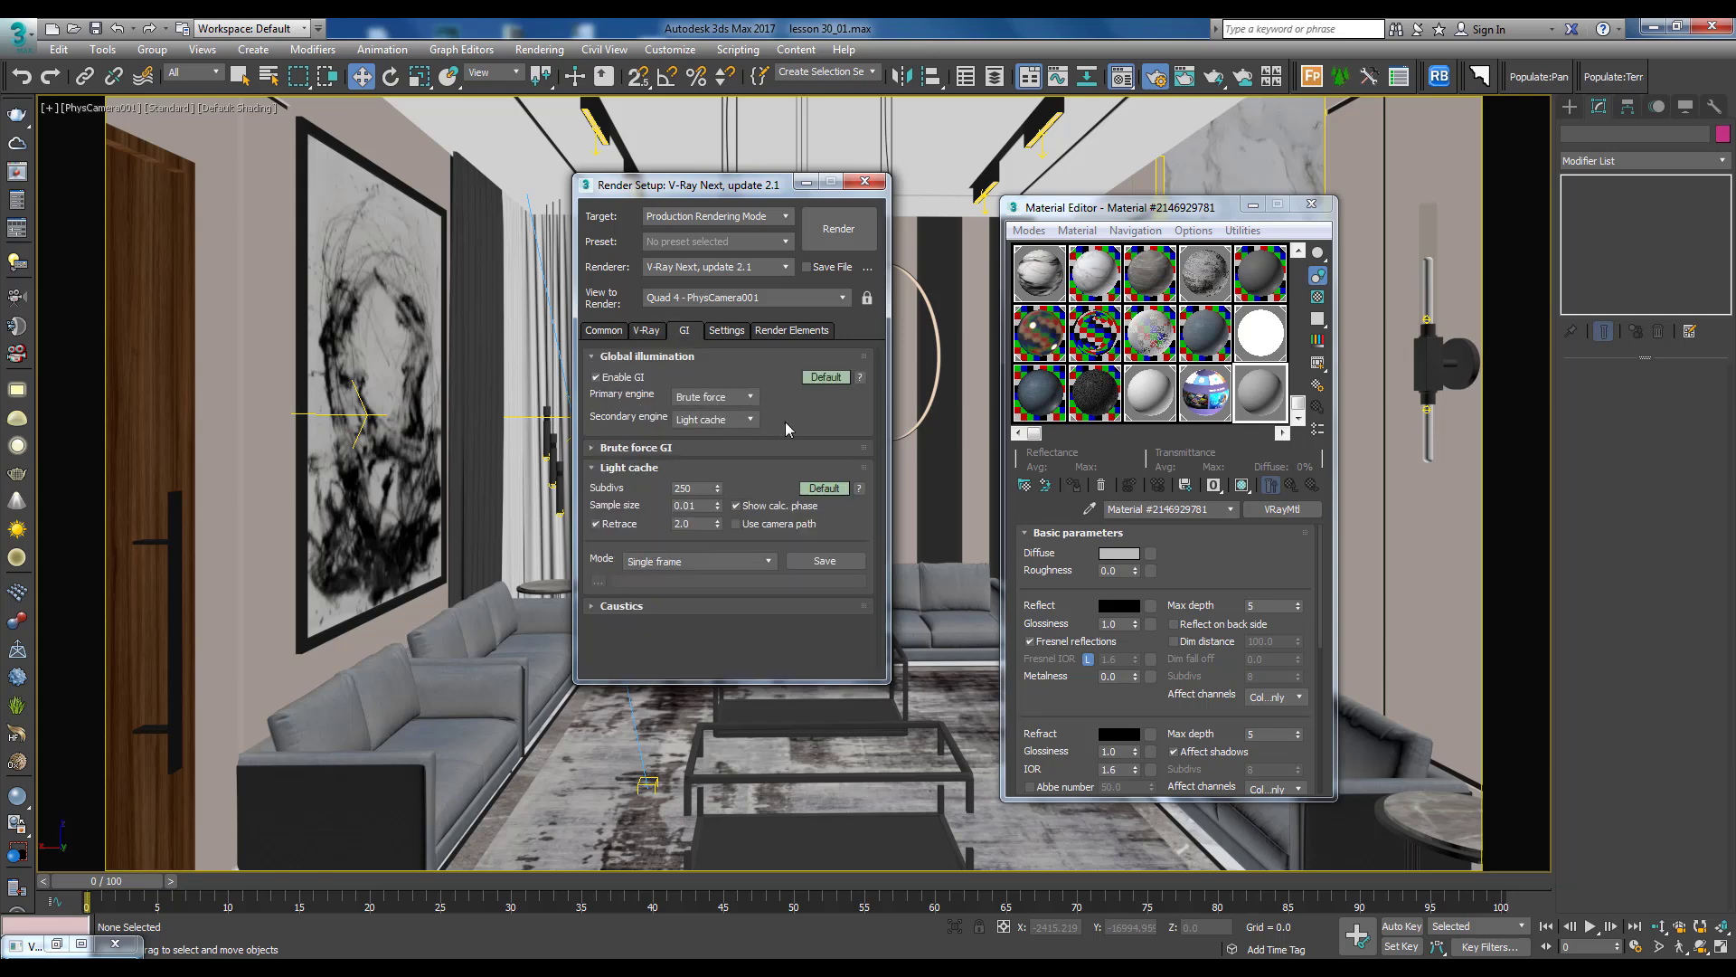
click(764, 468)
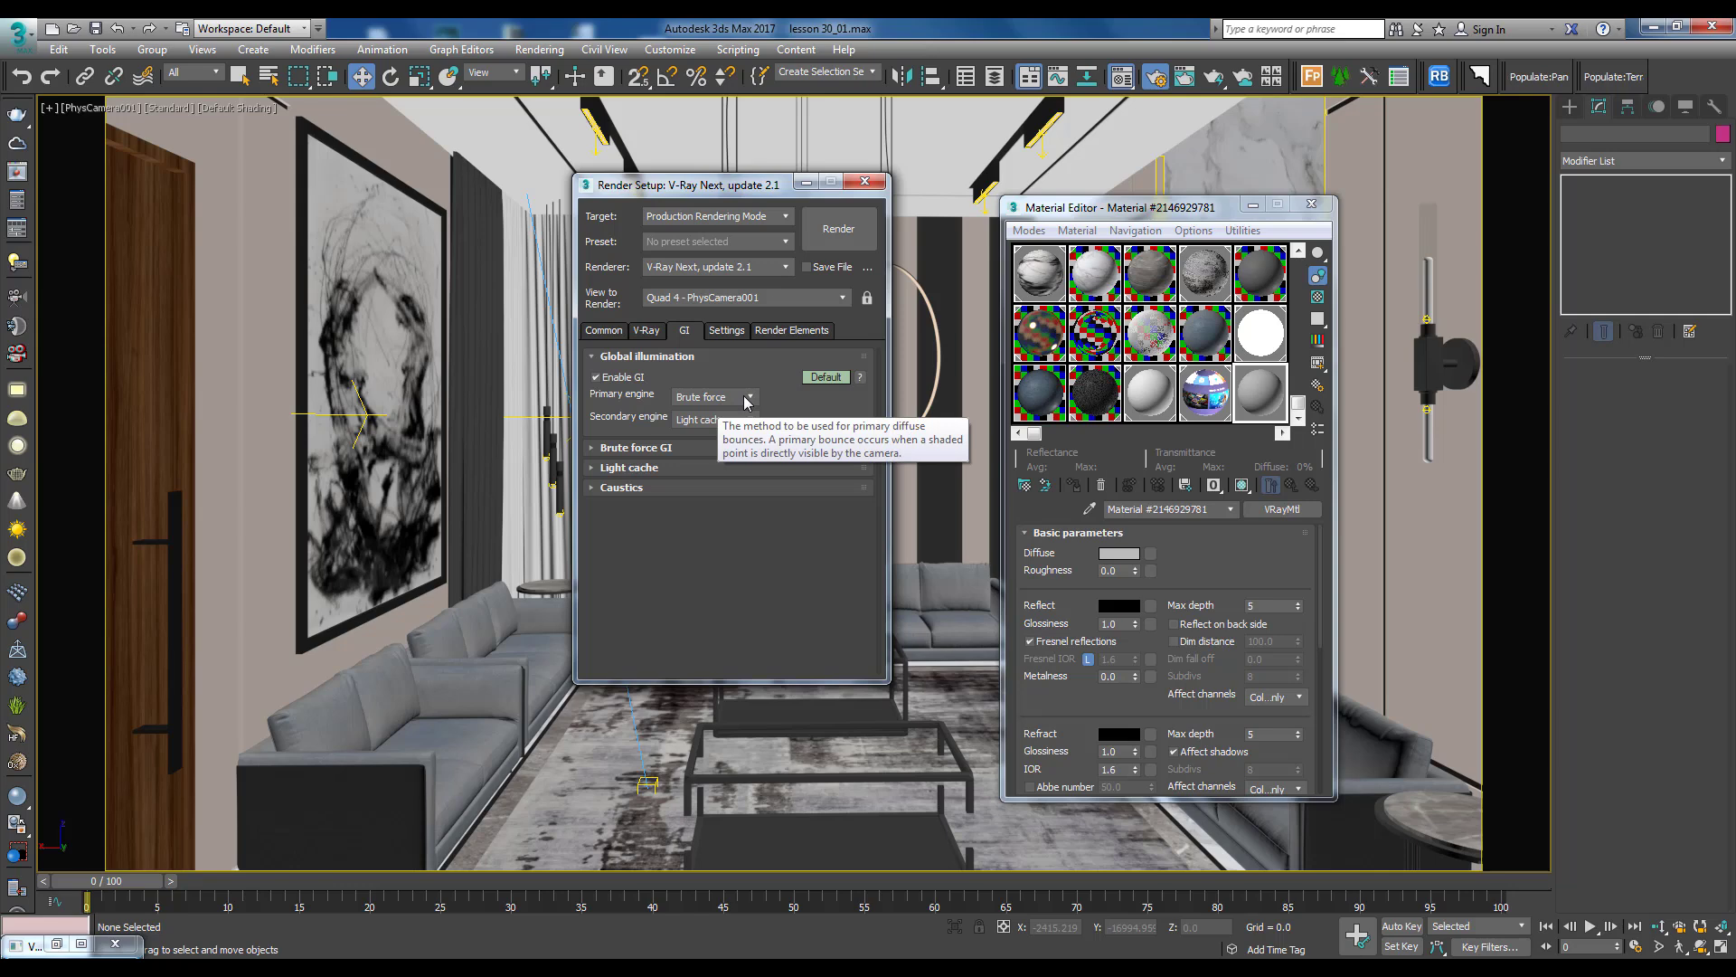
click(747, 399)
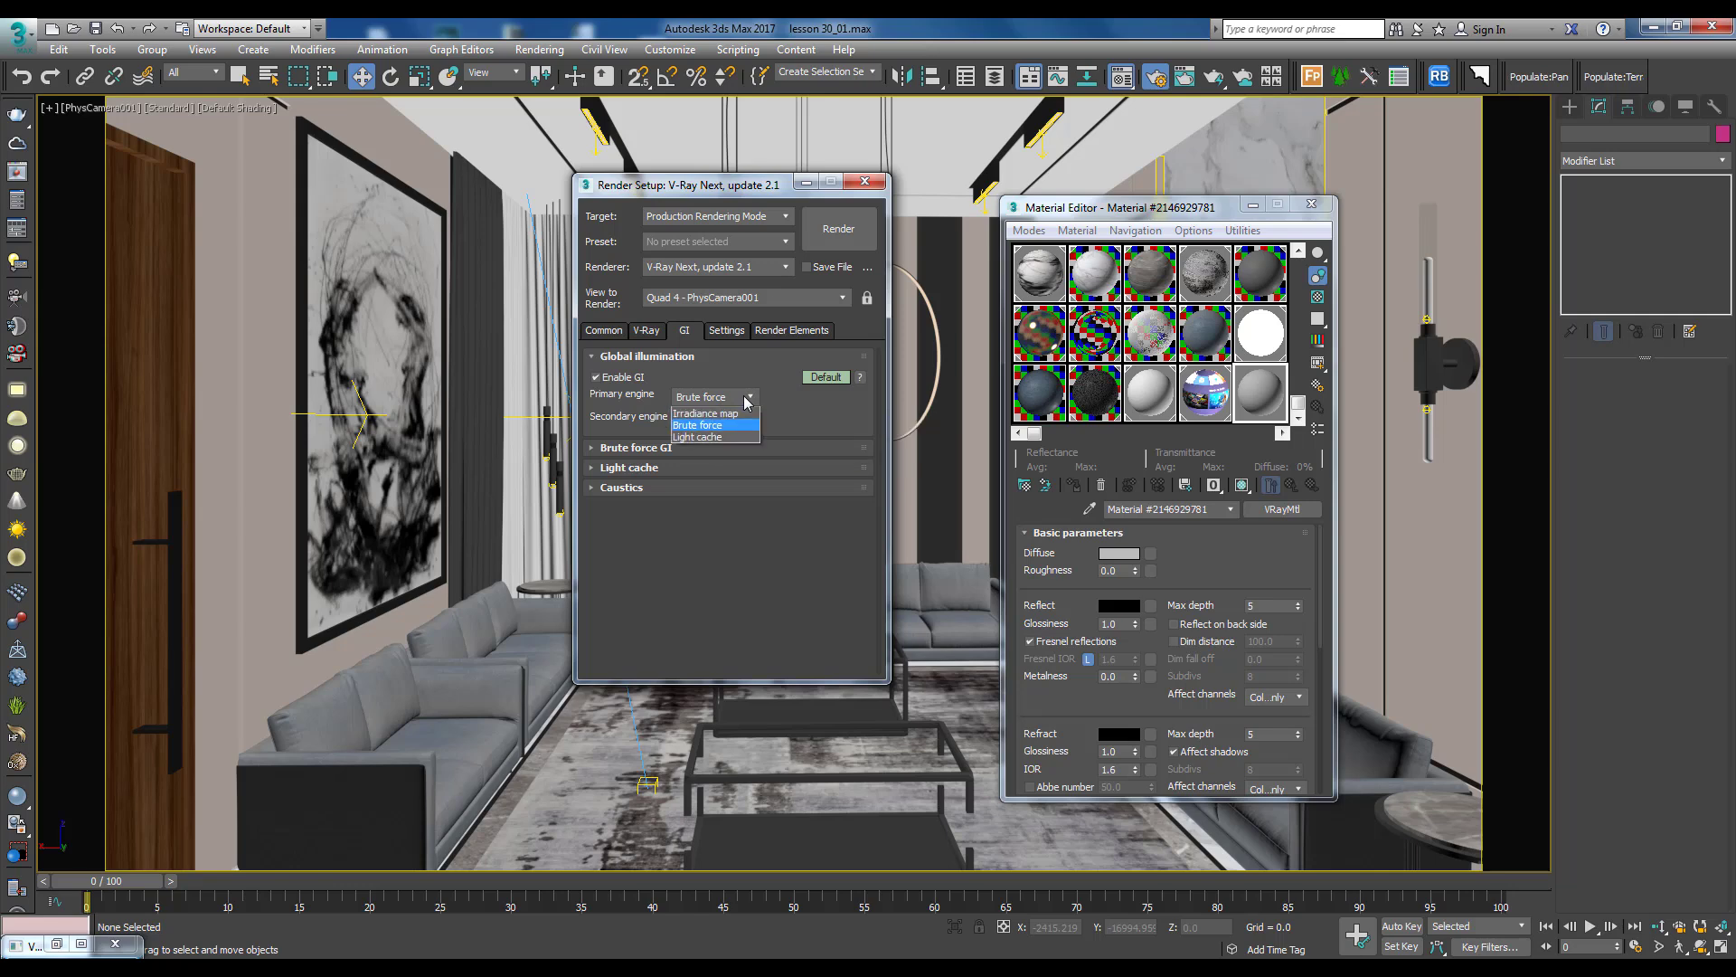
click(730, 415)
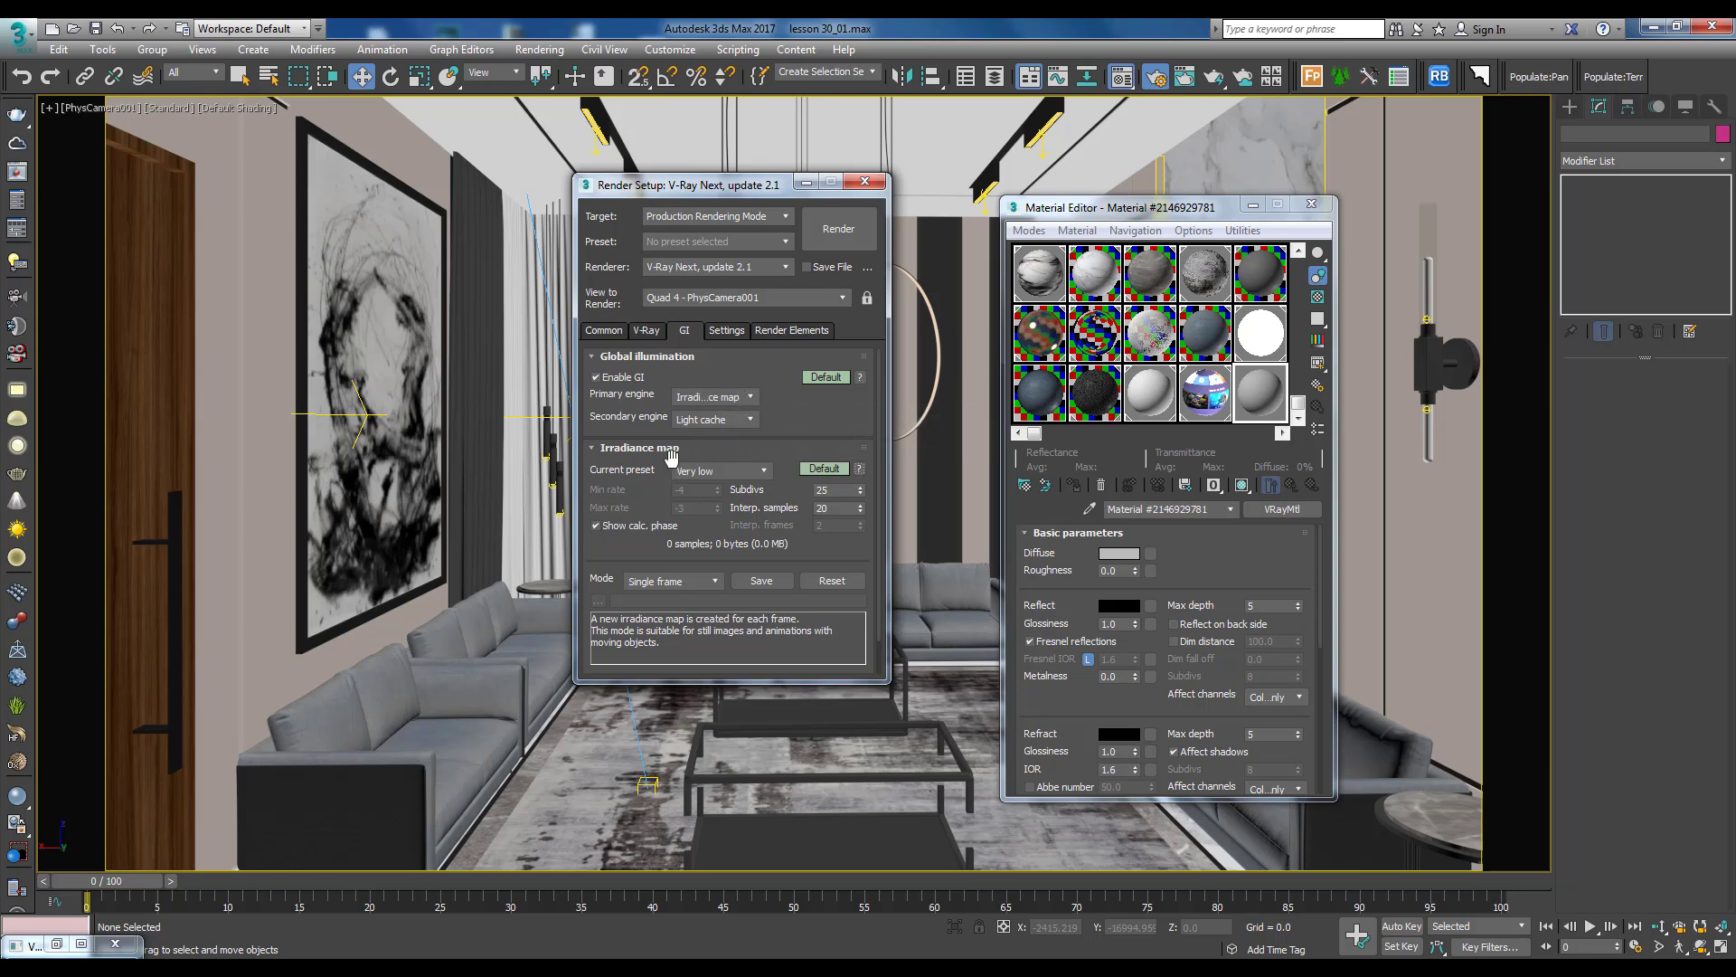
click(724, 471)
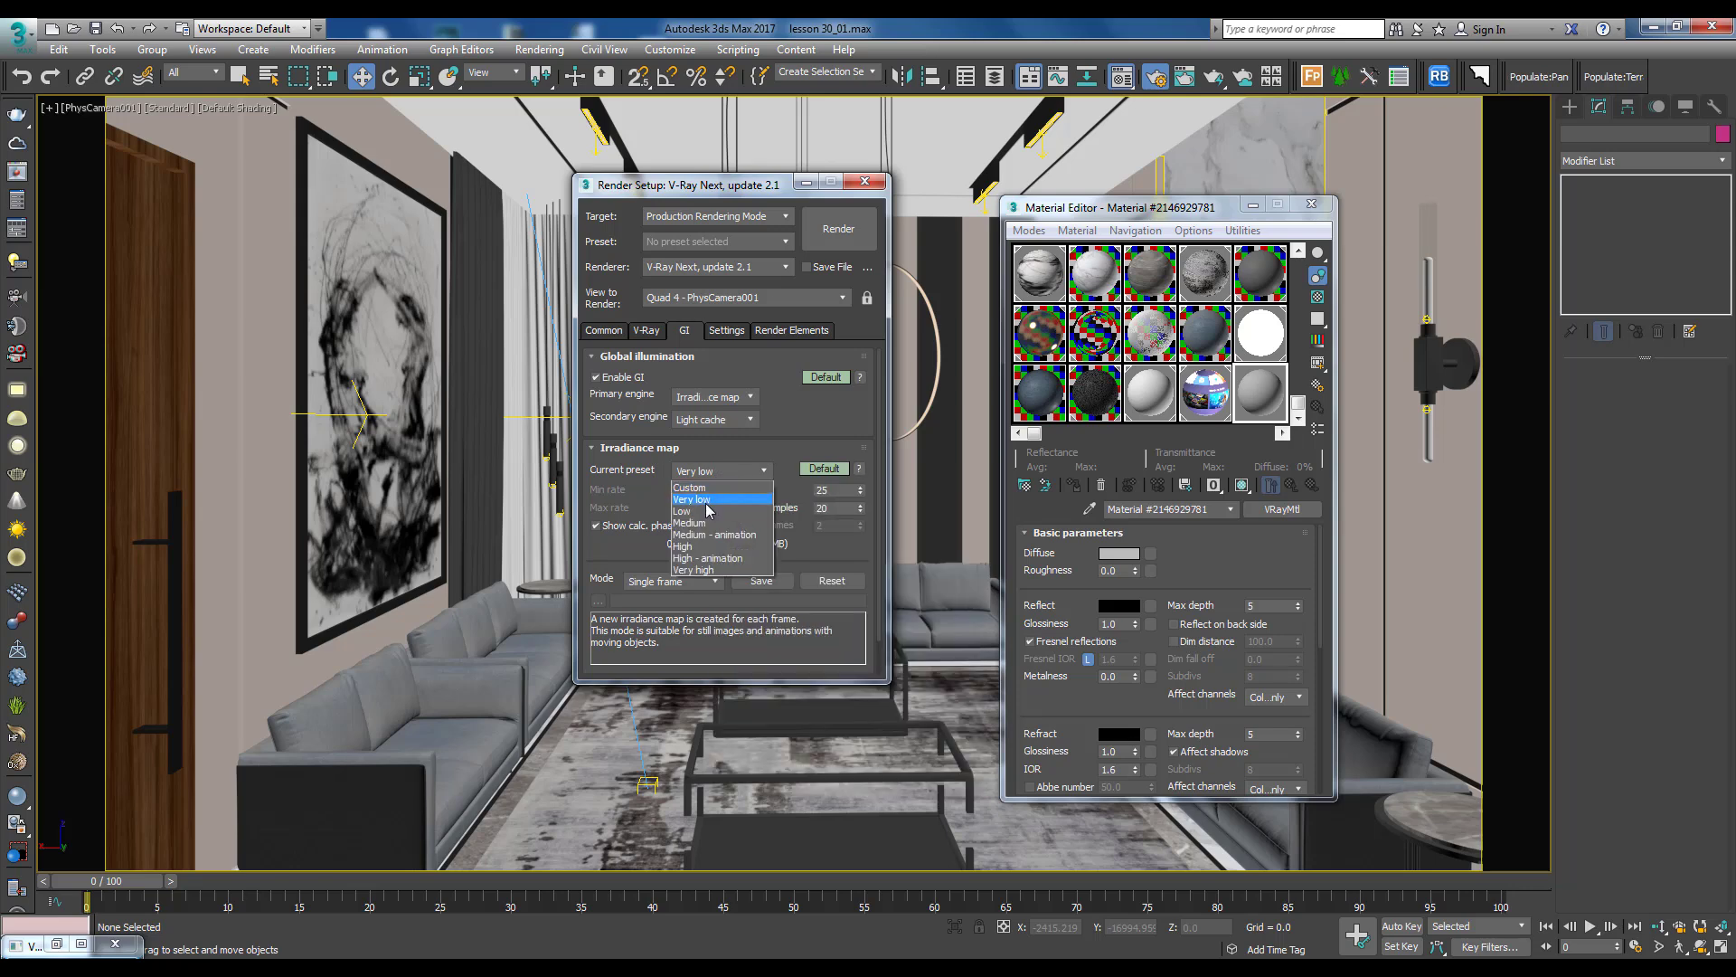
click(715, 500)
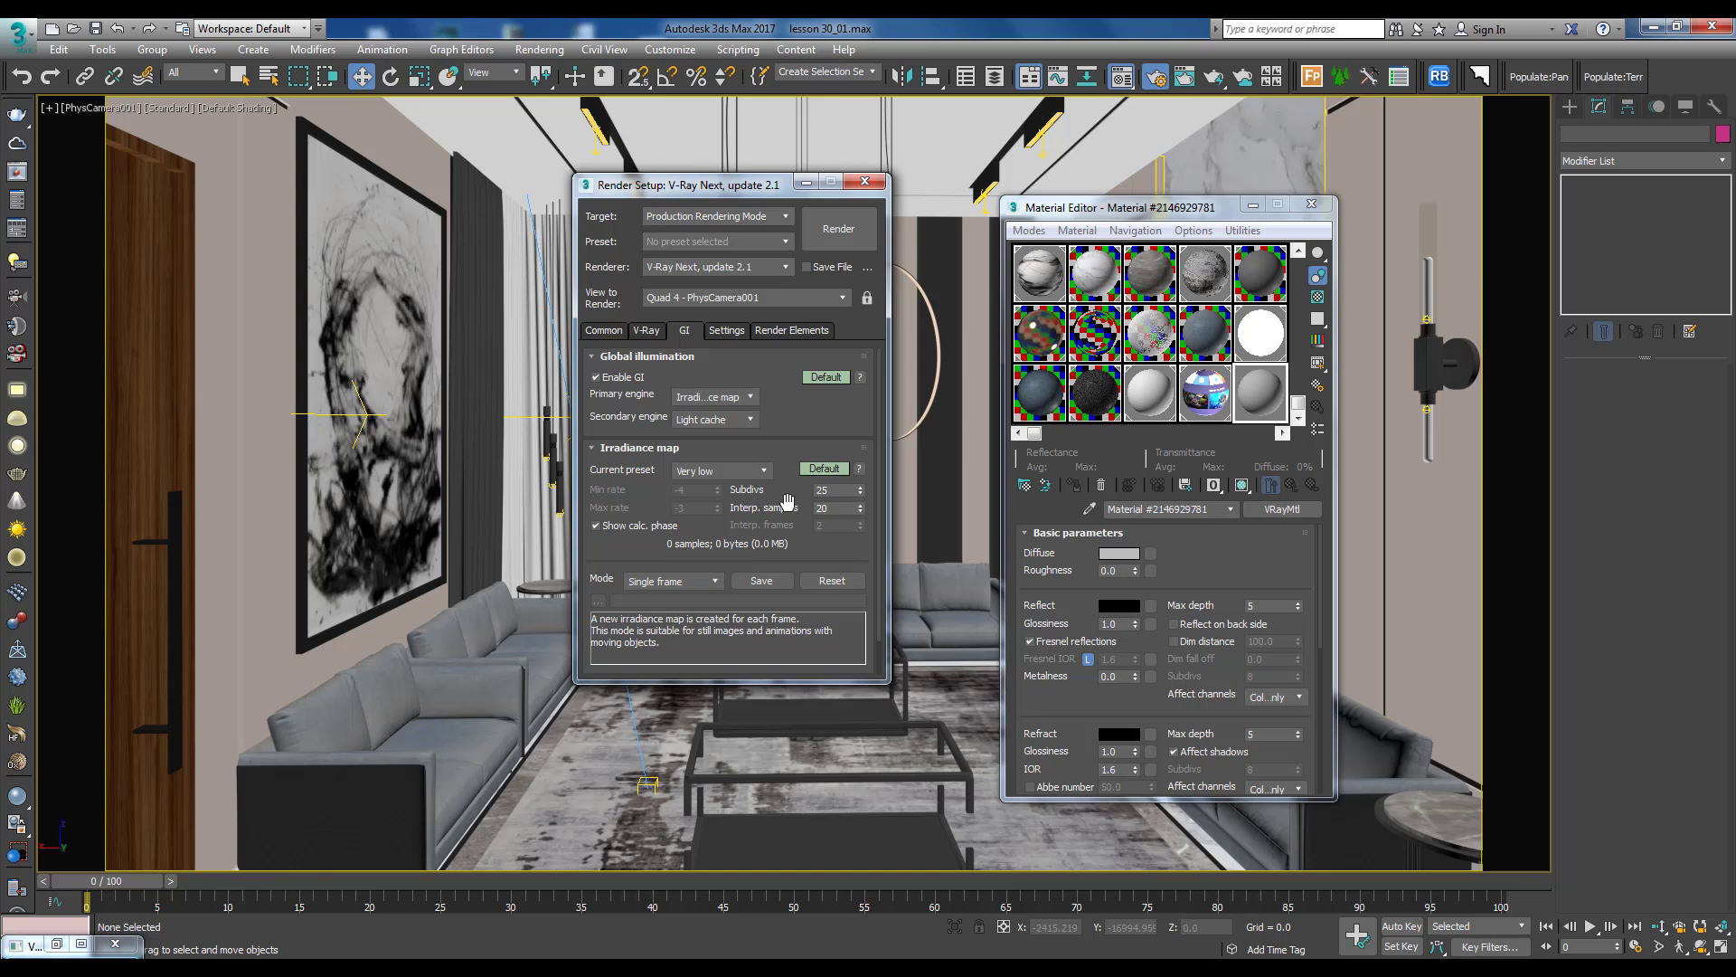
double_click(819, 490)
drag(729, 502, 726, 395)
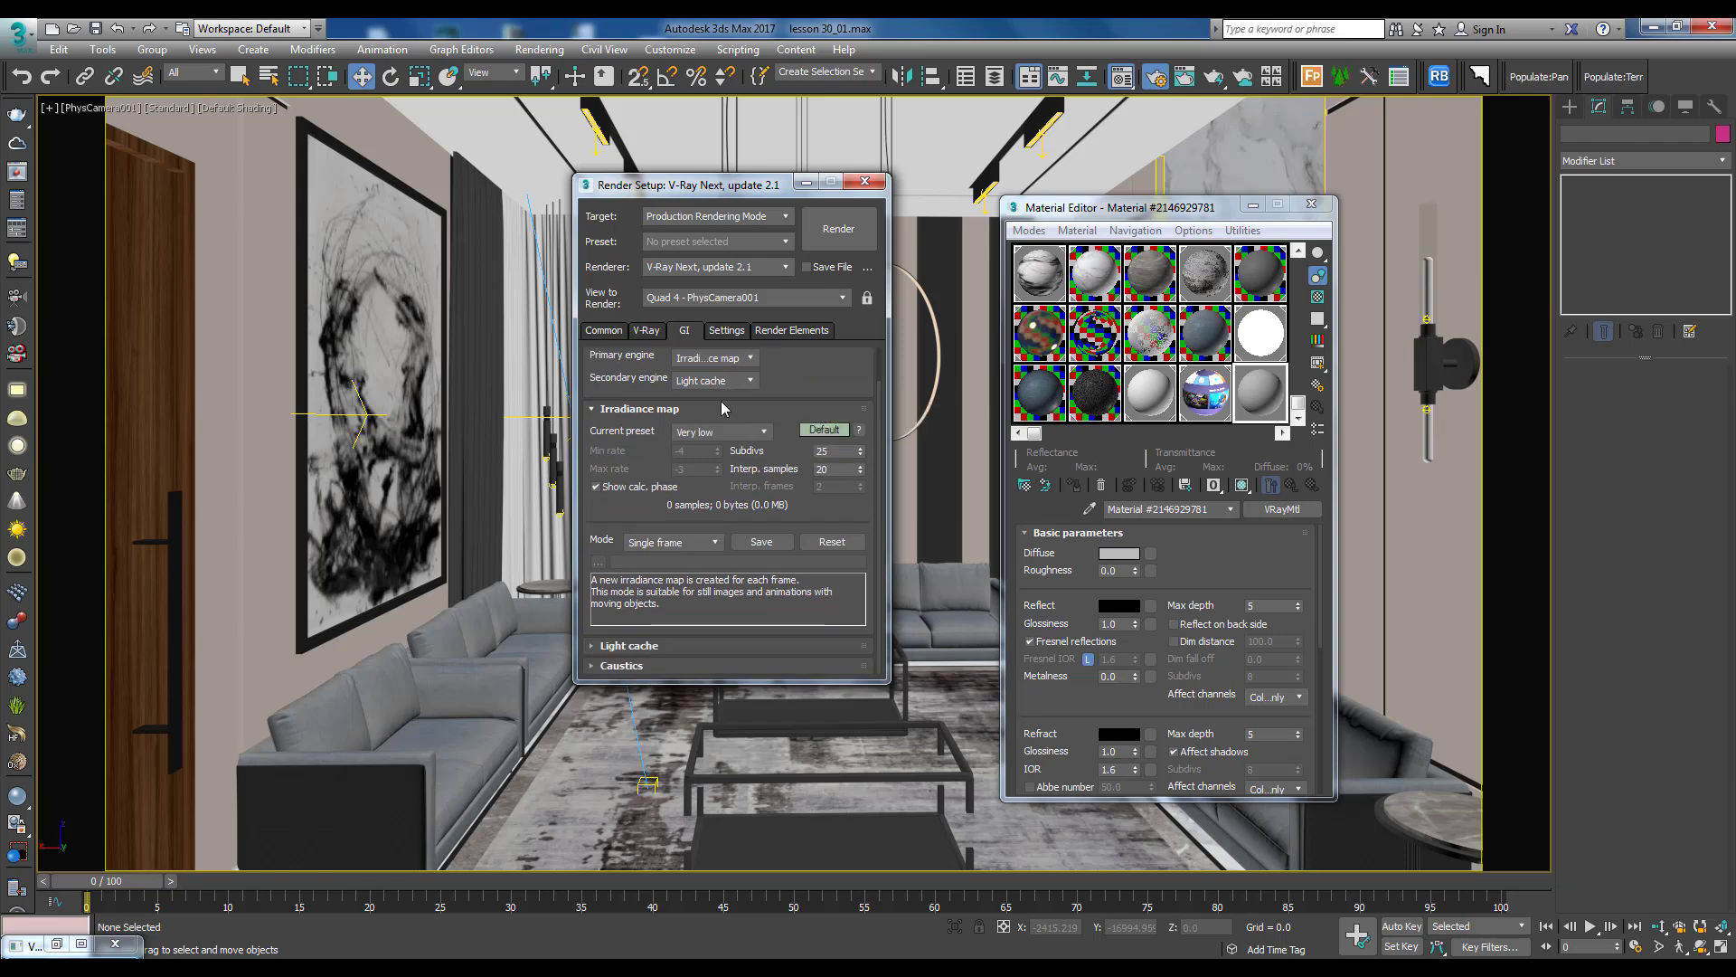
click(667, 645)
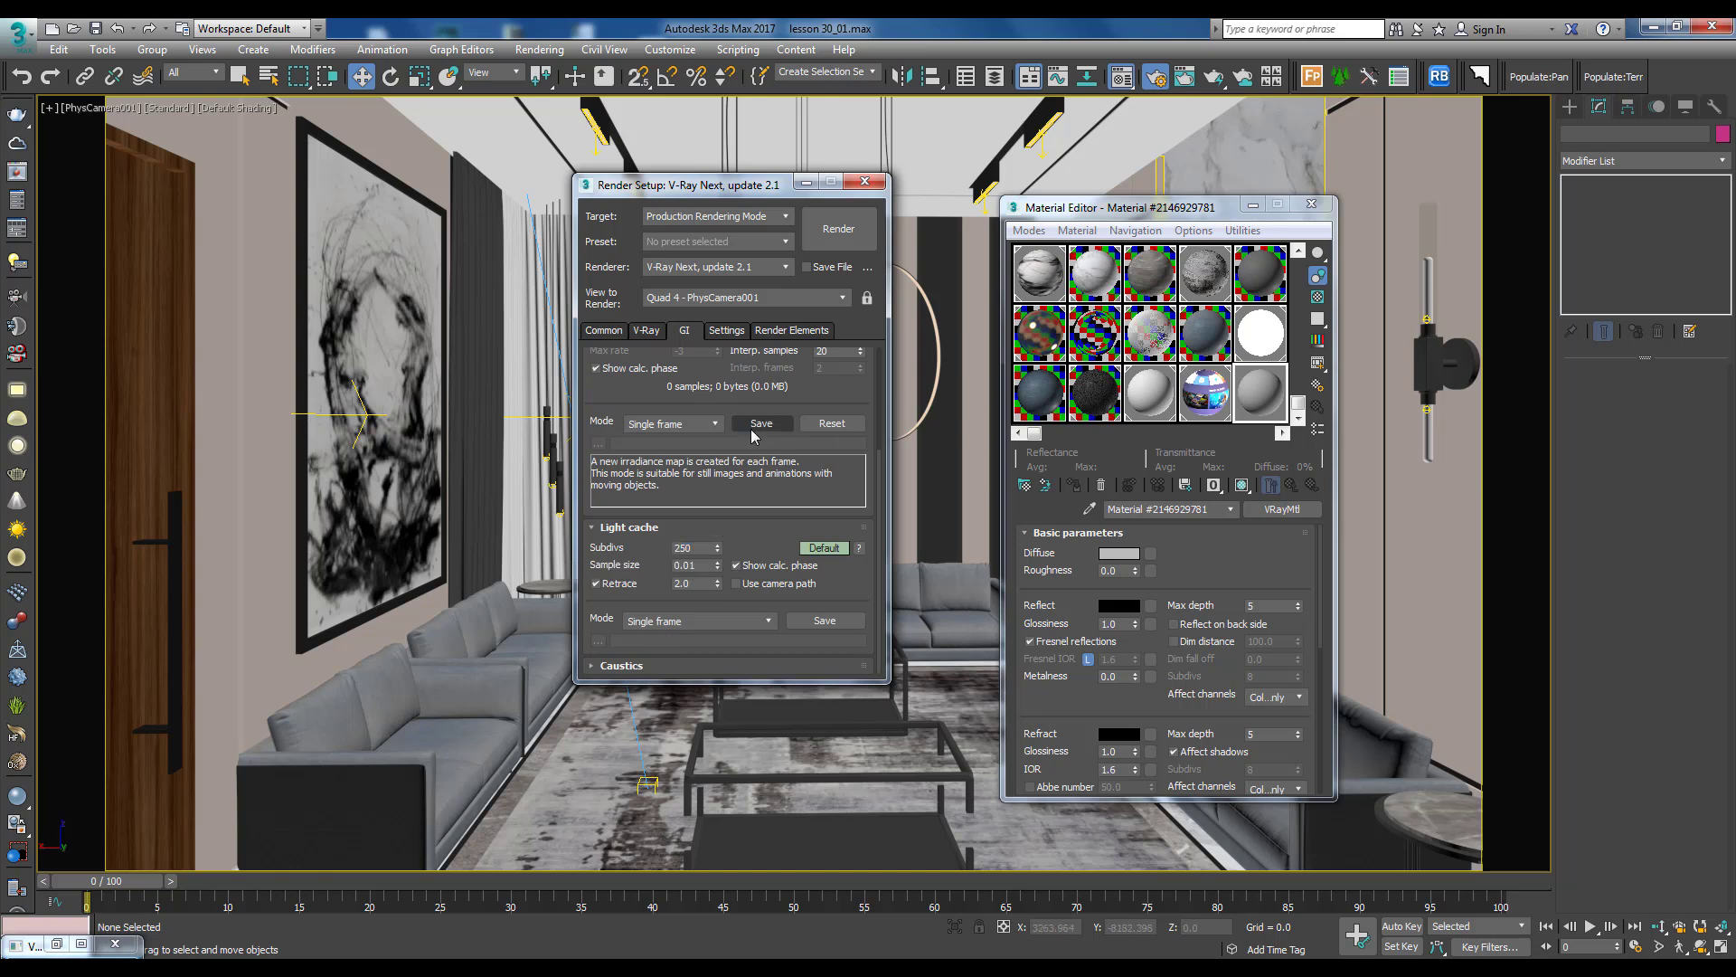
Add a VRayDenoiser render element using the NVIDIA AI denoiser engine
click(794, 333)
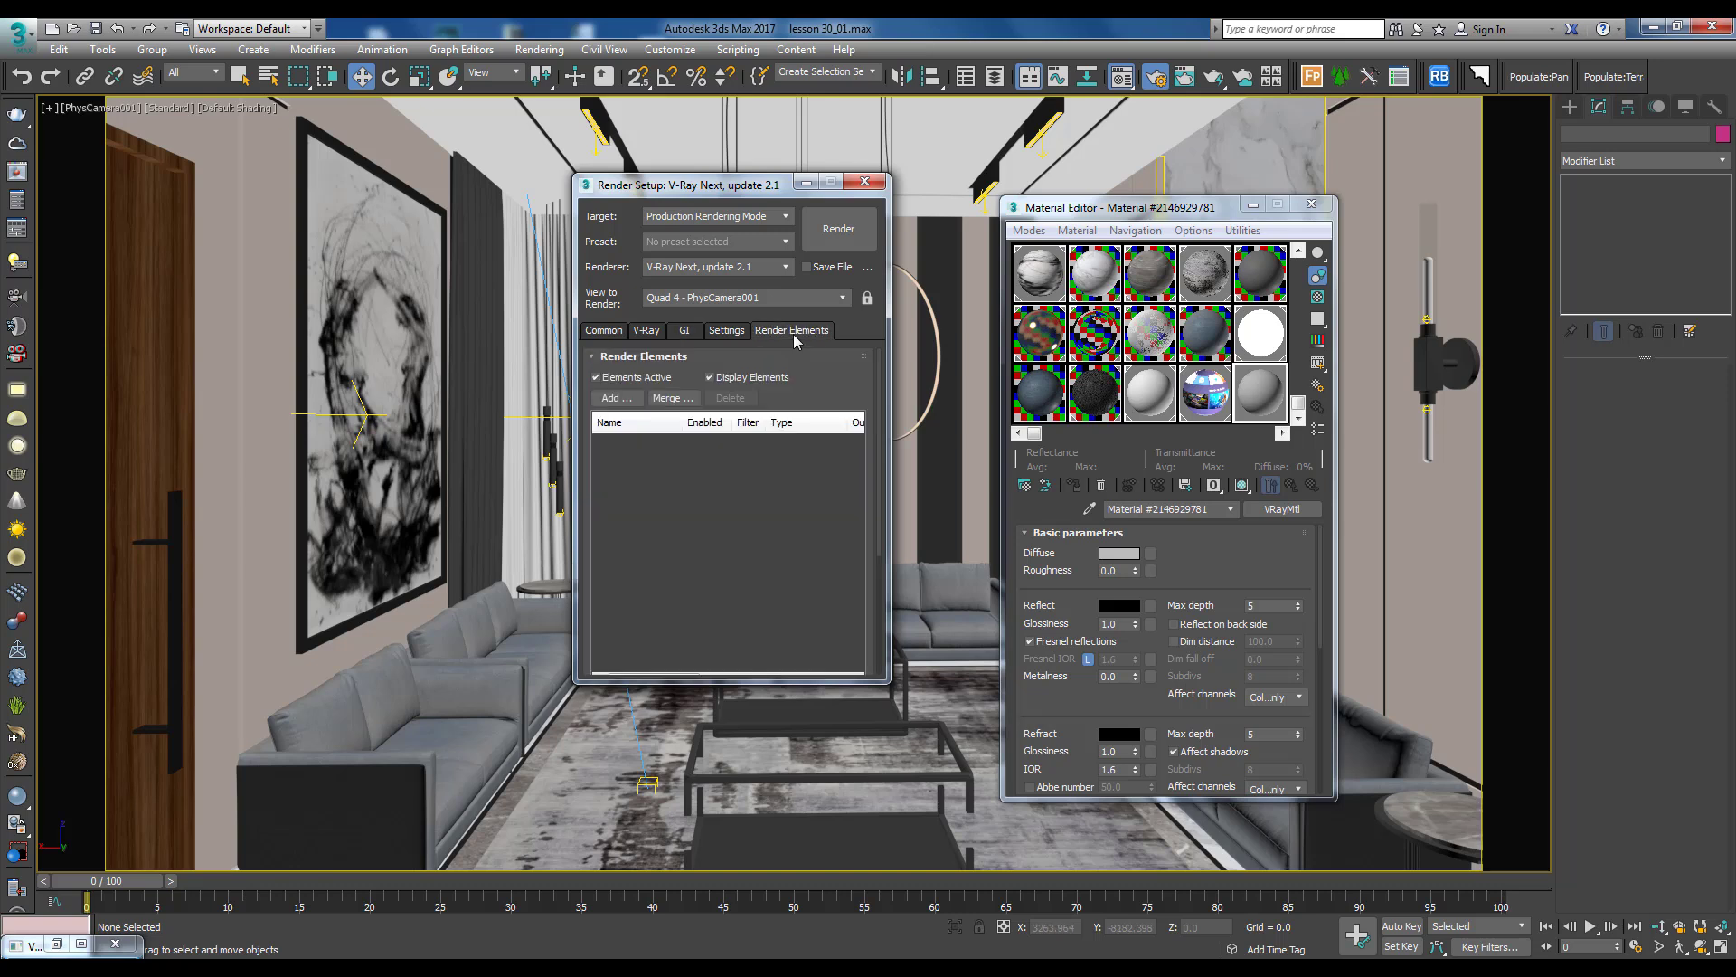
click(625, 403)
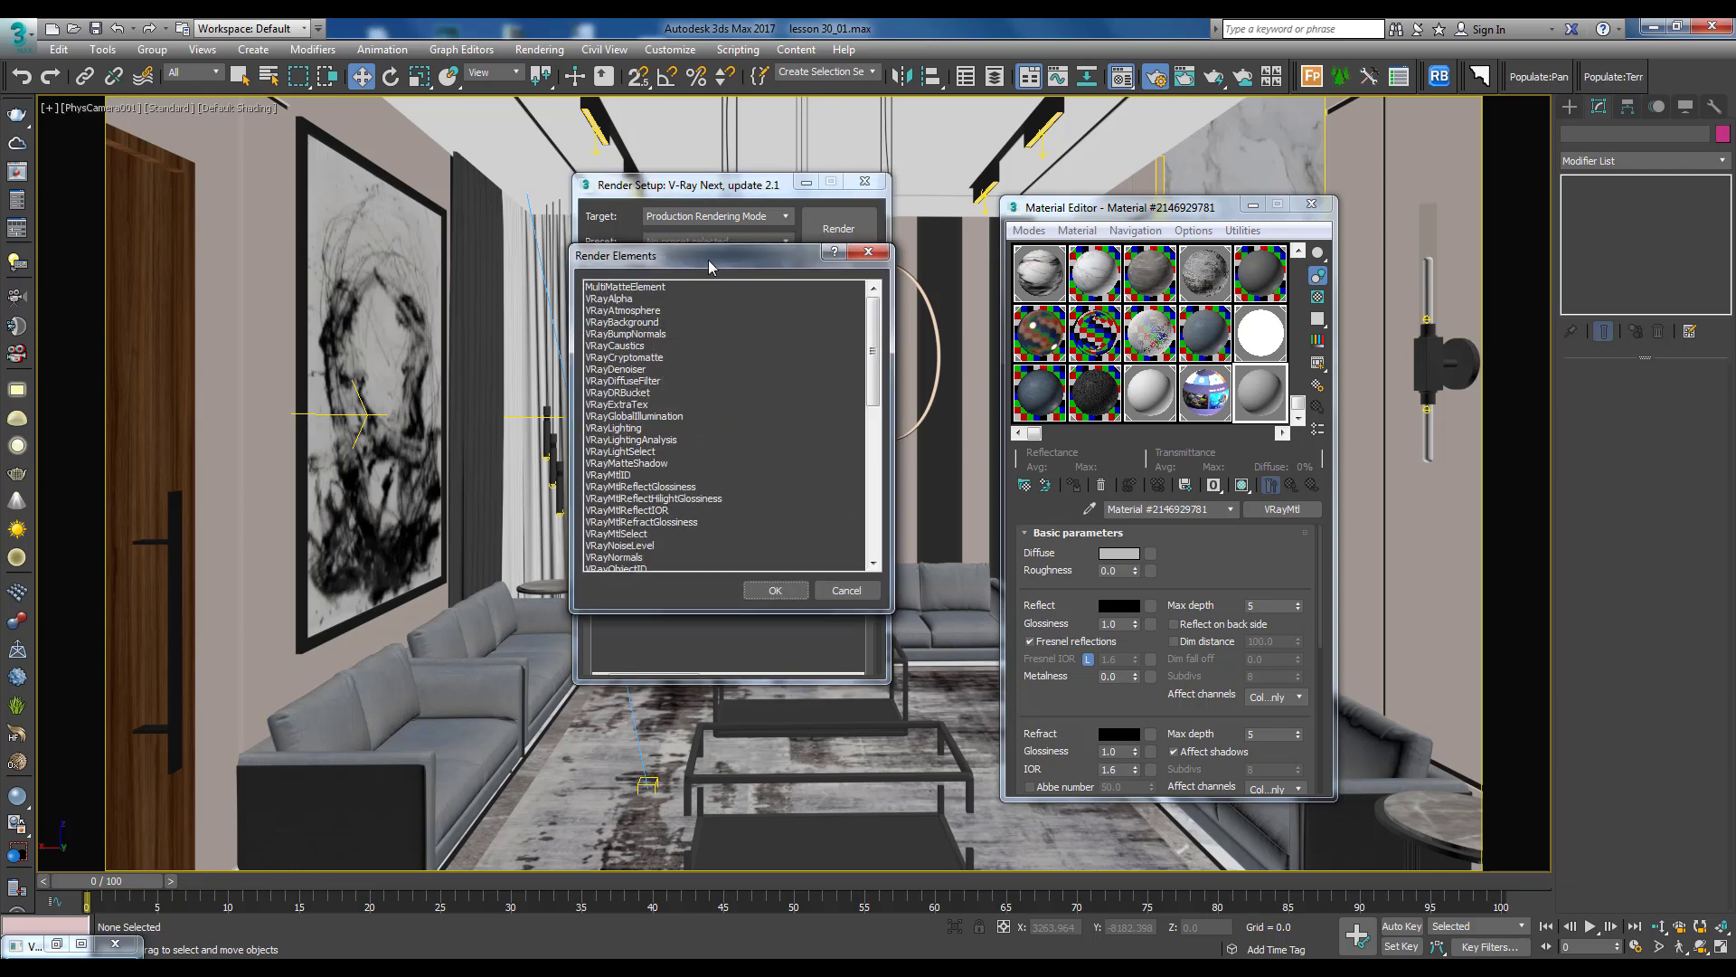
drag(710, 267, 1180, 277)
double_click(1118, 421)
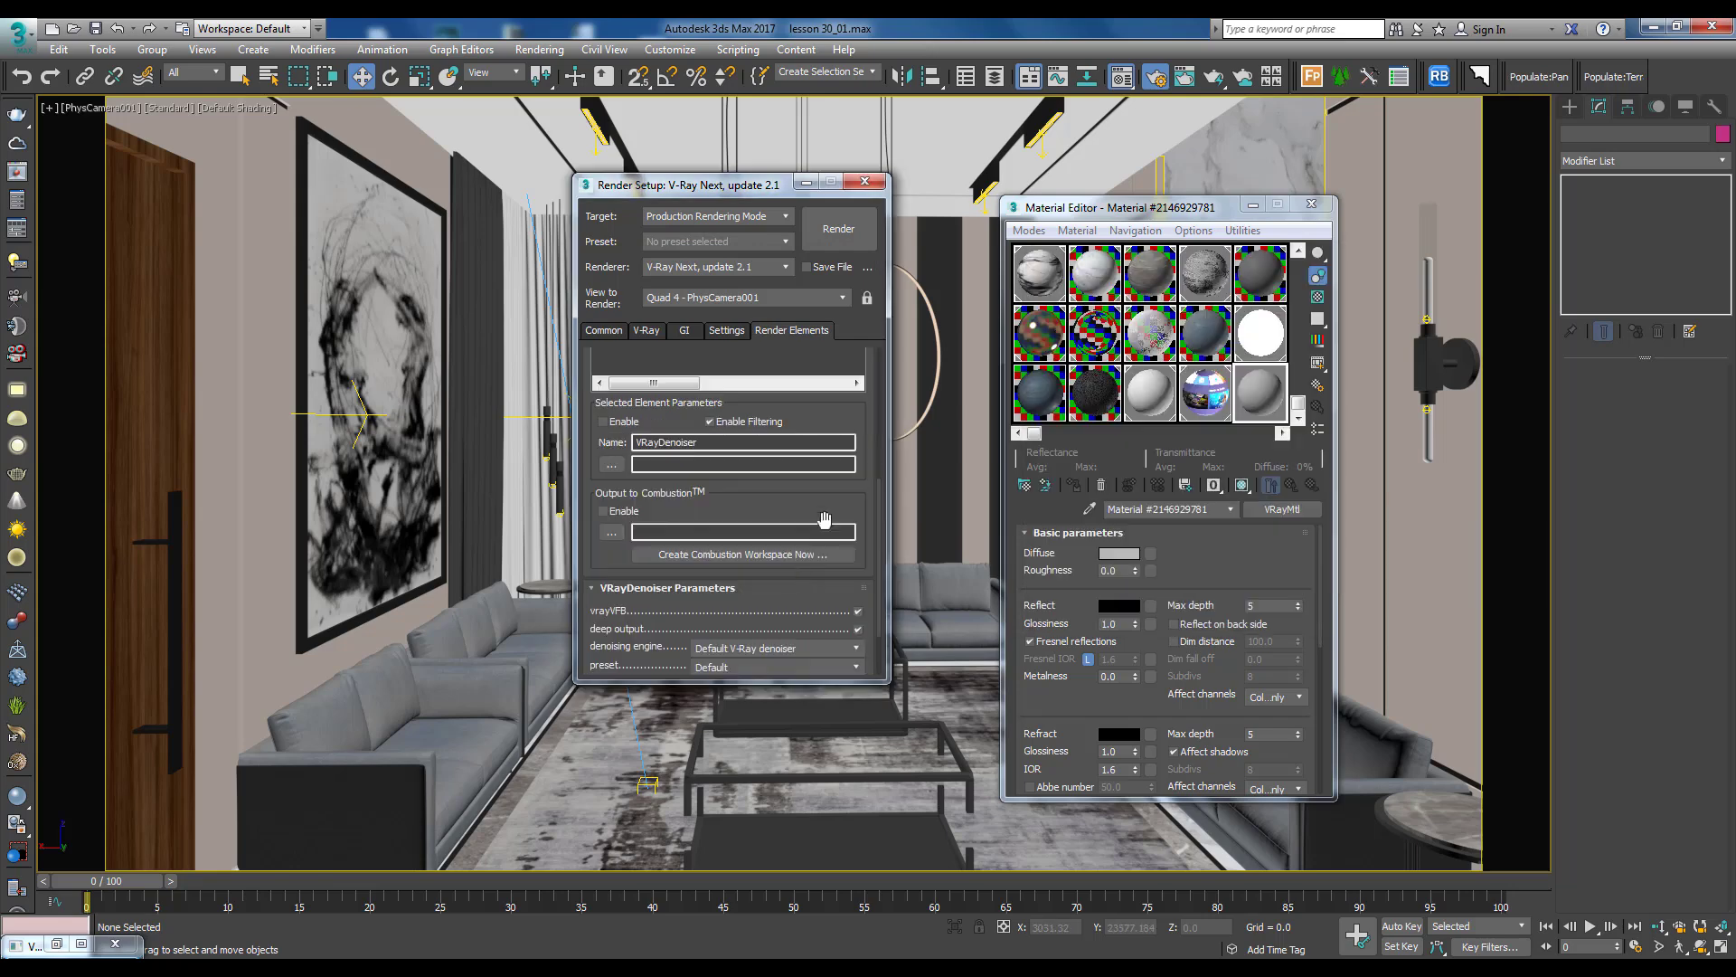
scroll(824, 518, down, 1)
scroll(823, 519, down, 2)
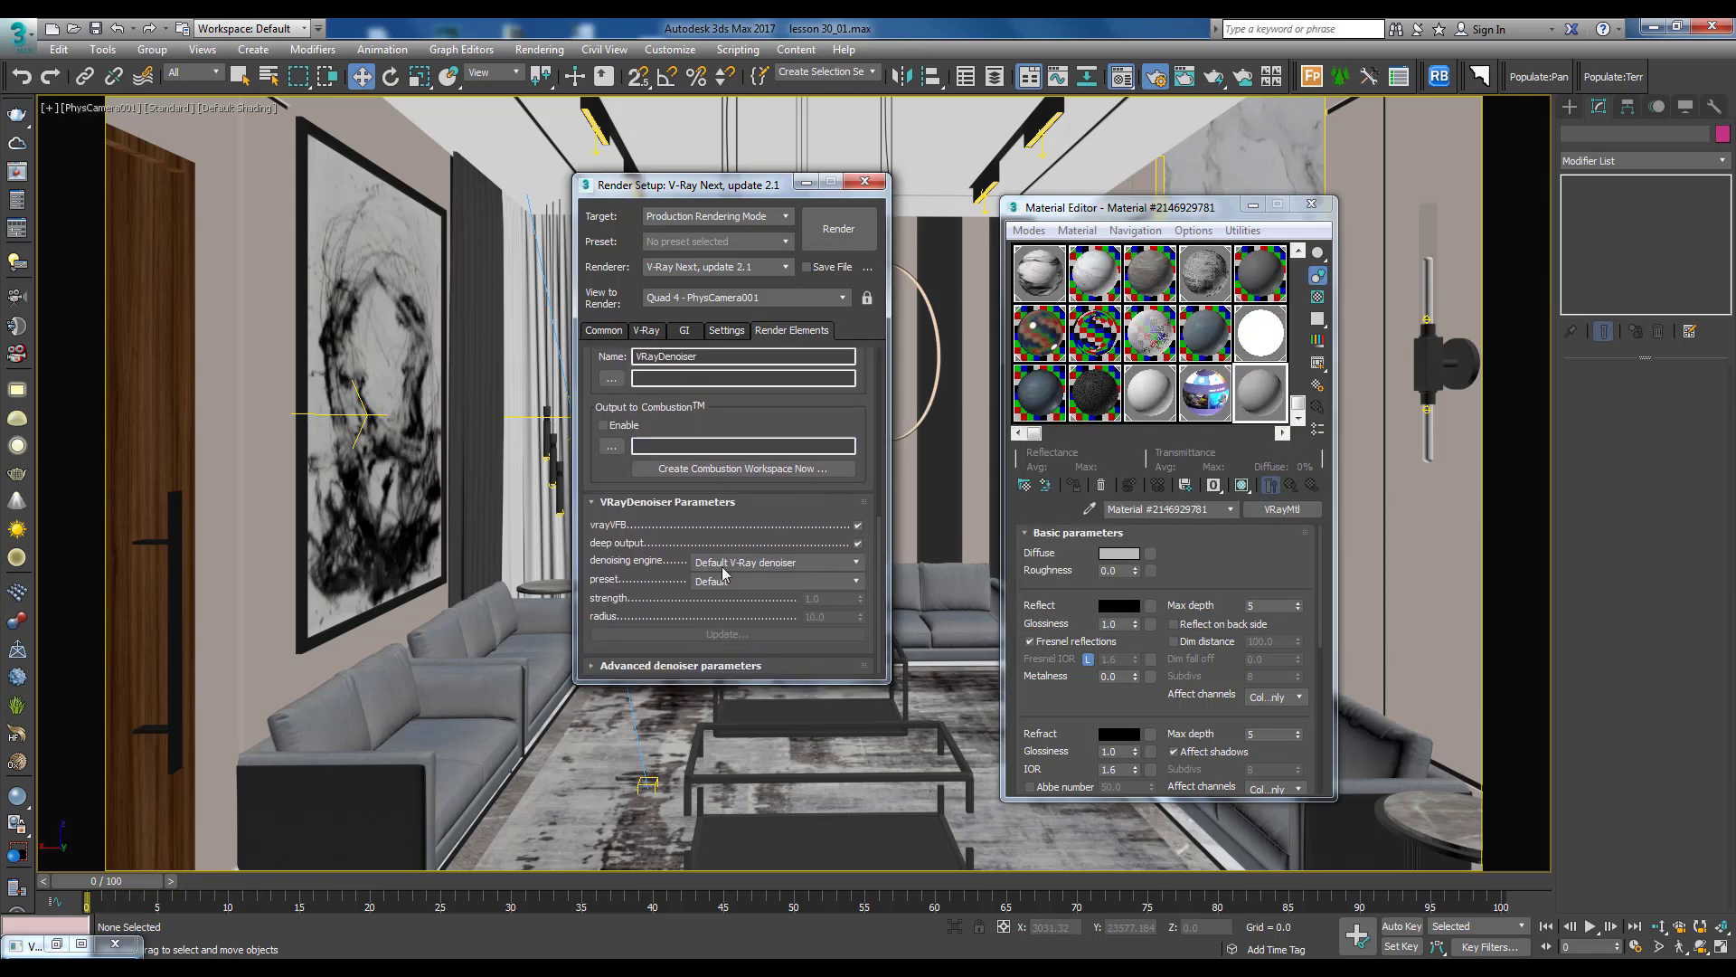
click(760, 564)
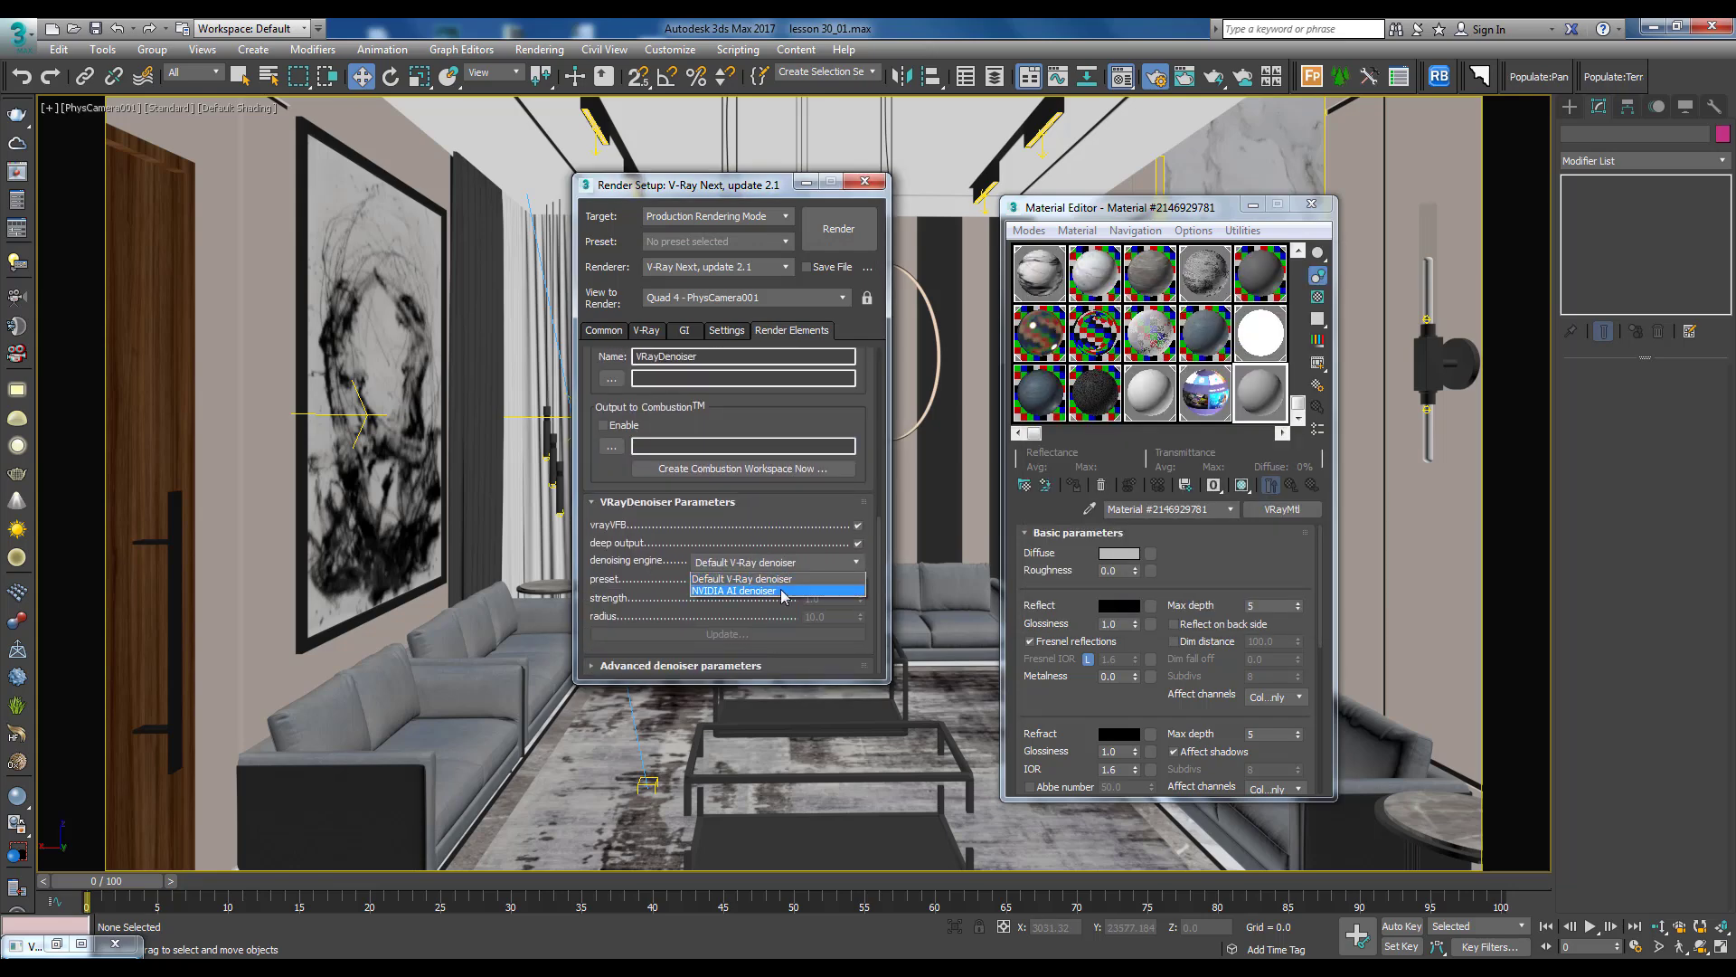
click(783, 592)
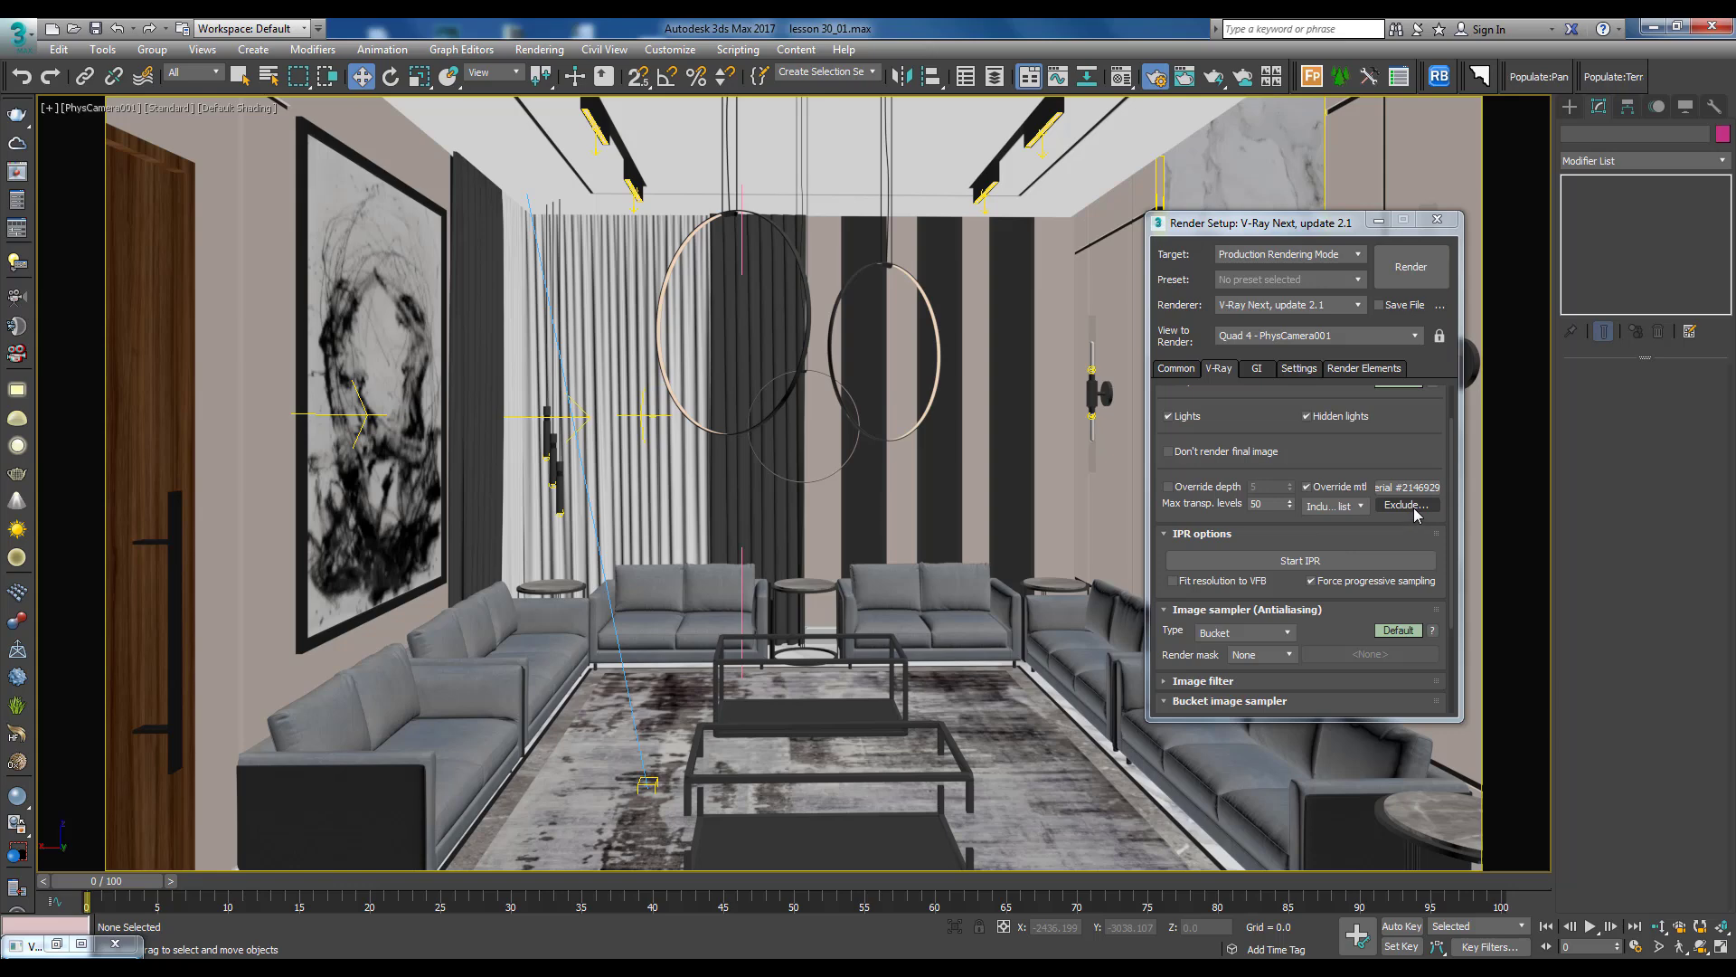
Exclude both CURTAIN objects and the WINDOW from the override material, and turn off Fit resolution to VFB
click(1416, 513)
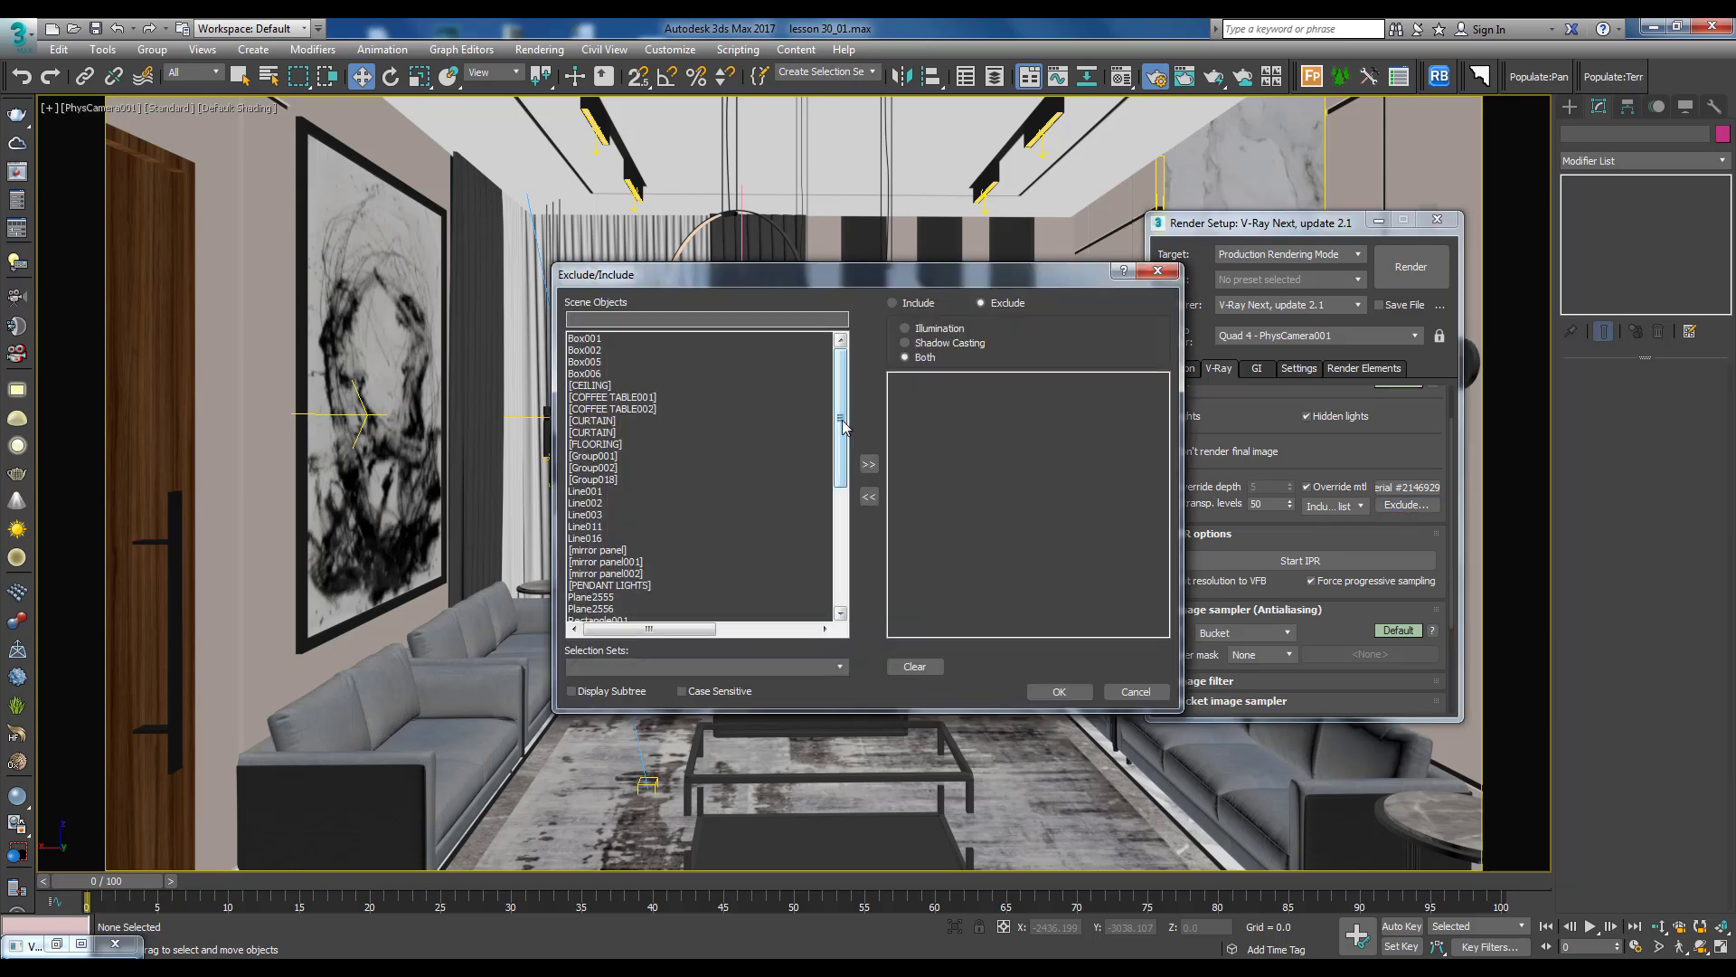
drag(842, 425, 842, 543)
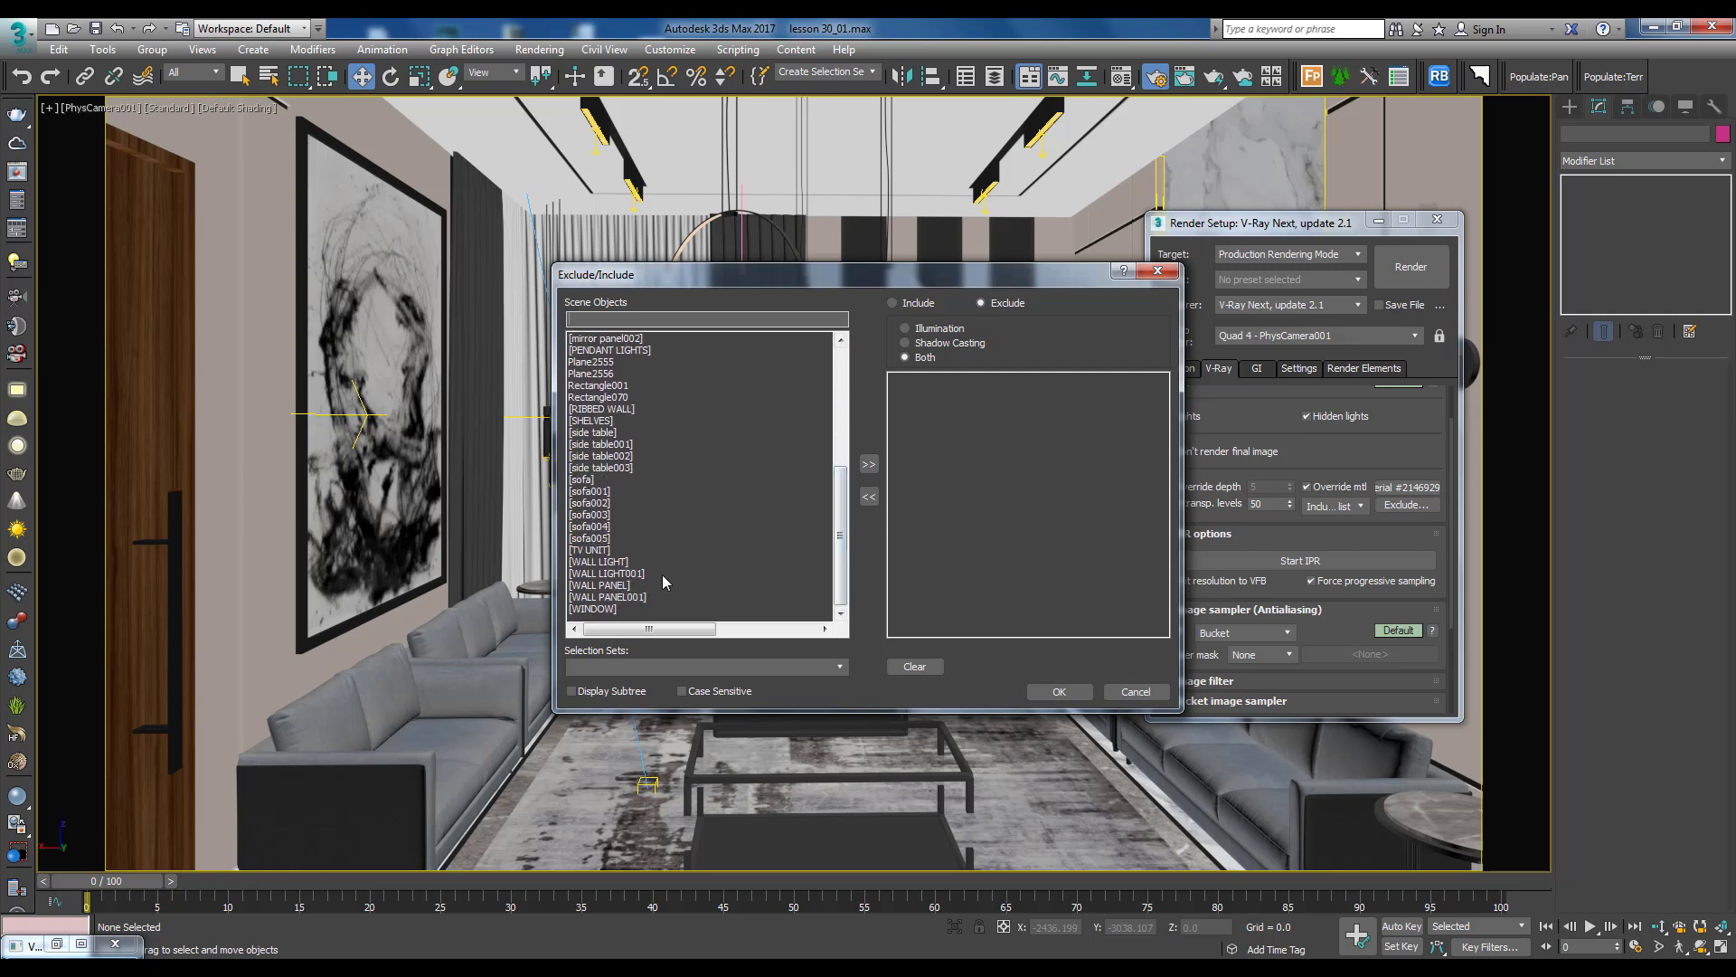
scroll(662, 573, up, 7)
click(597, 422)
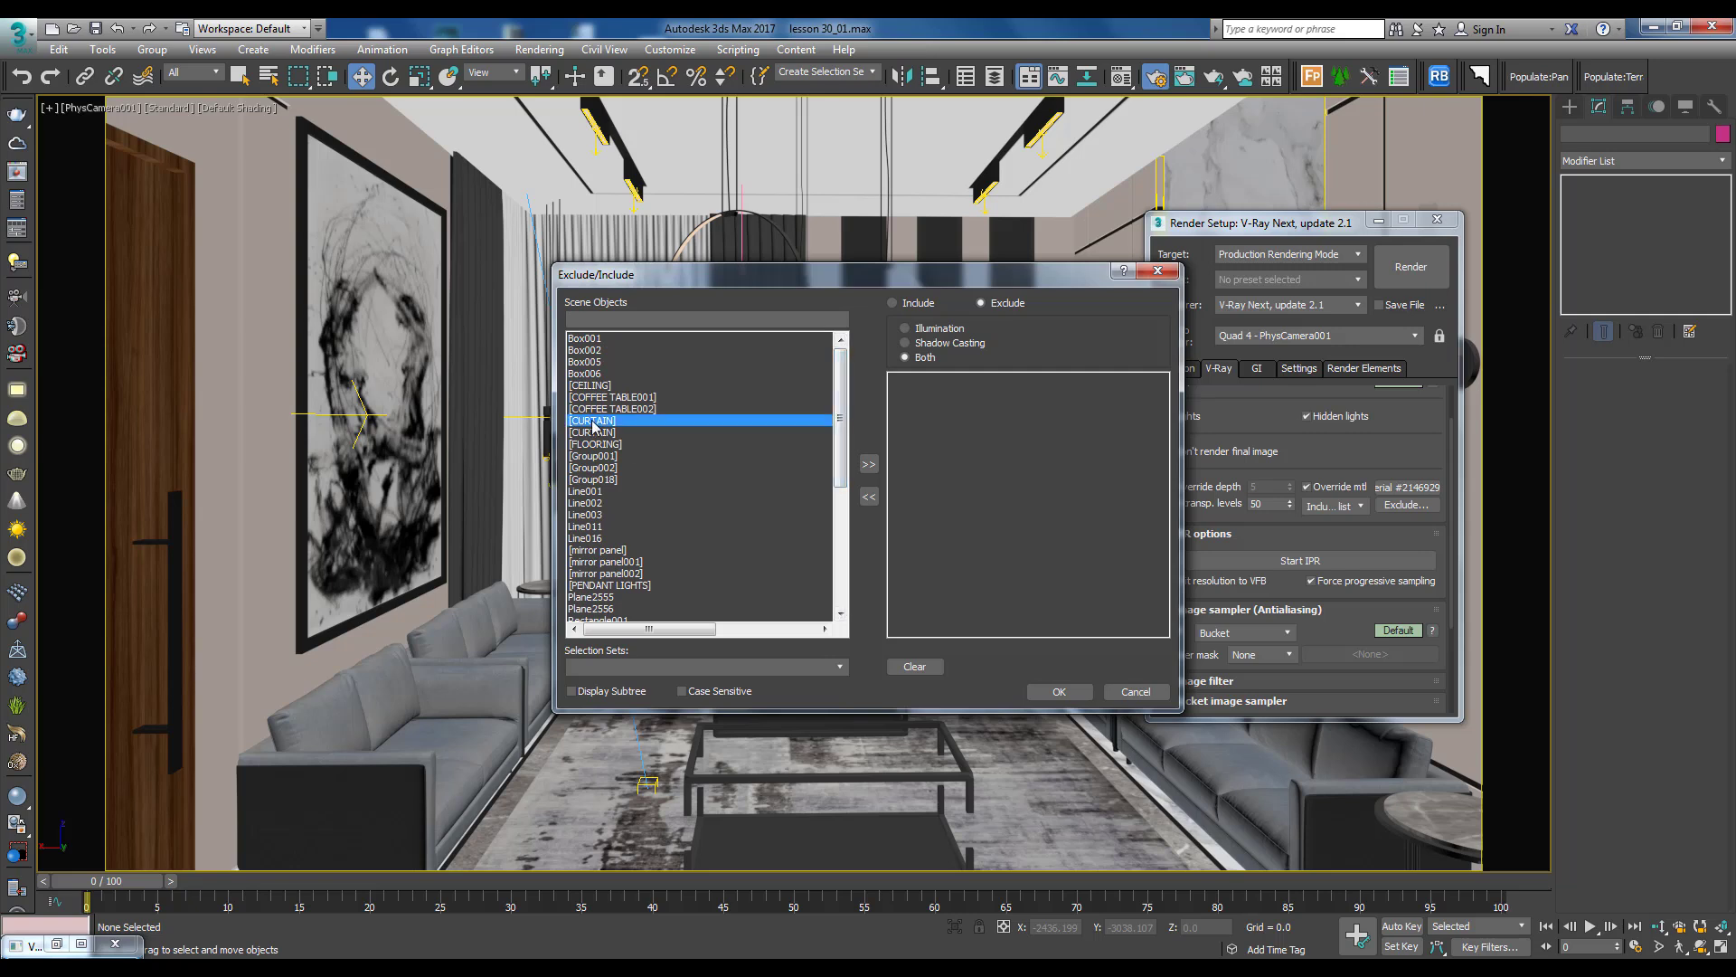
click(869, 465)
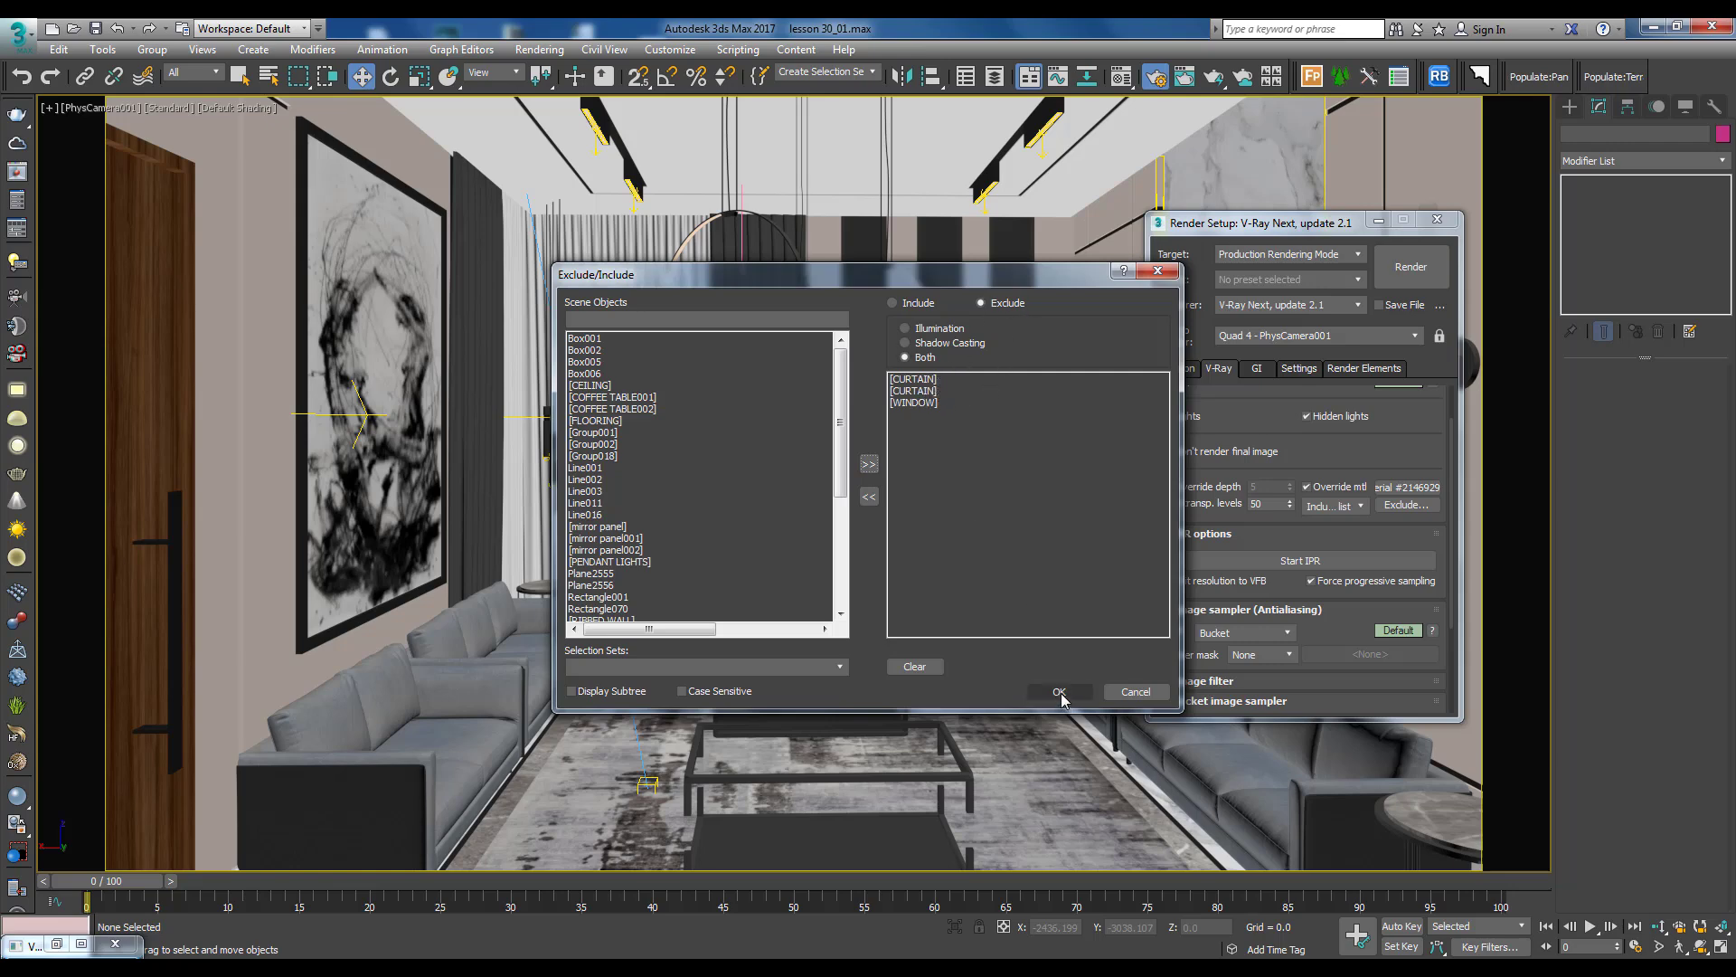
click(1060, 691)
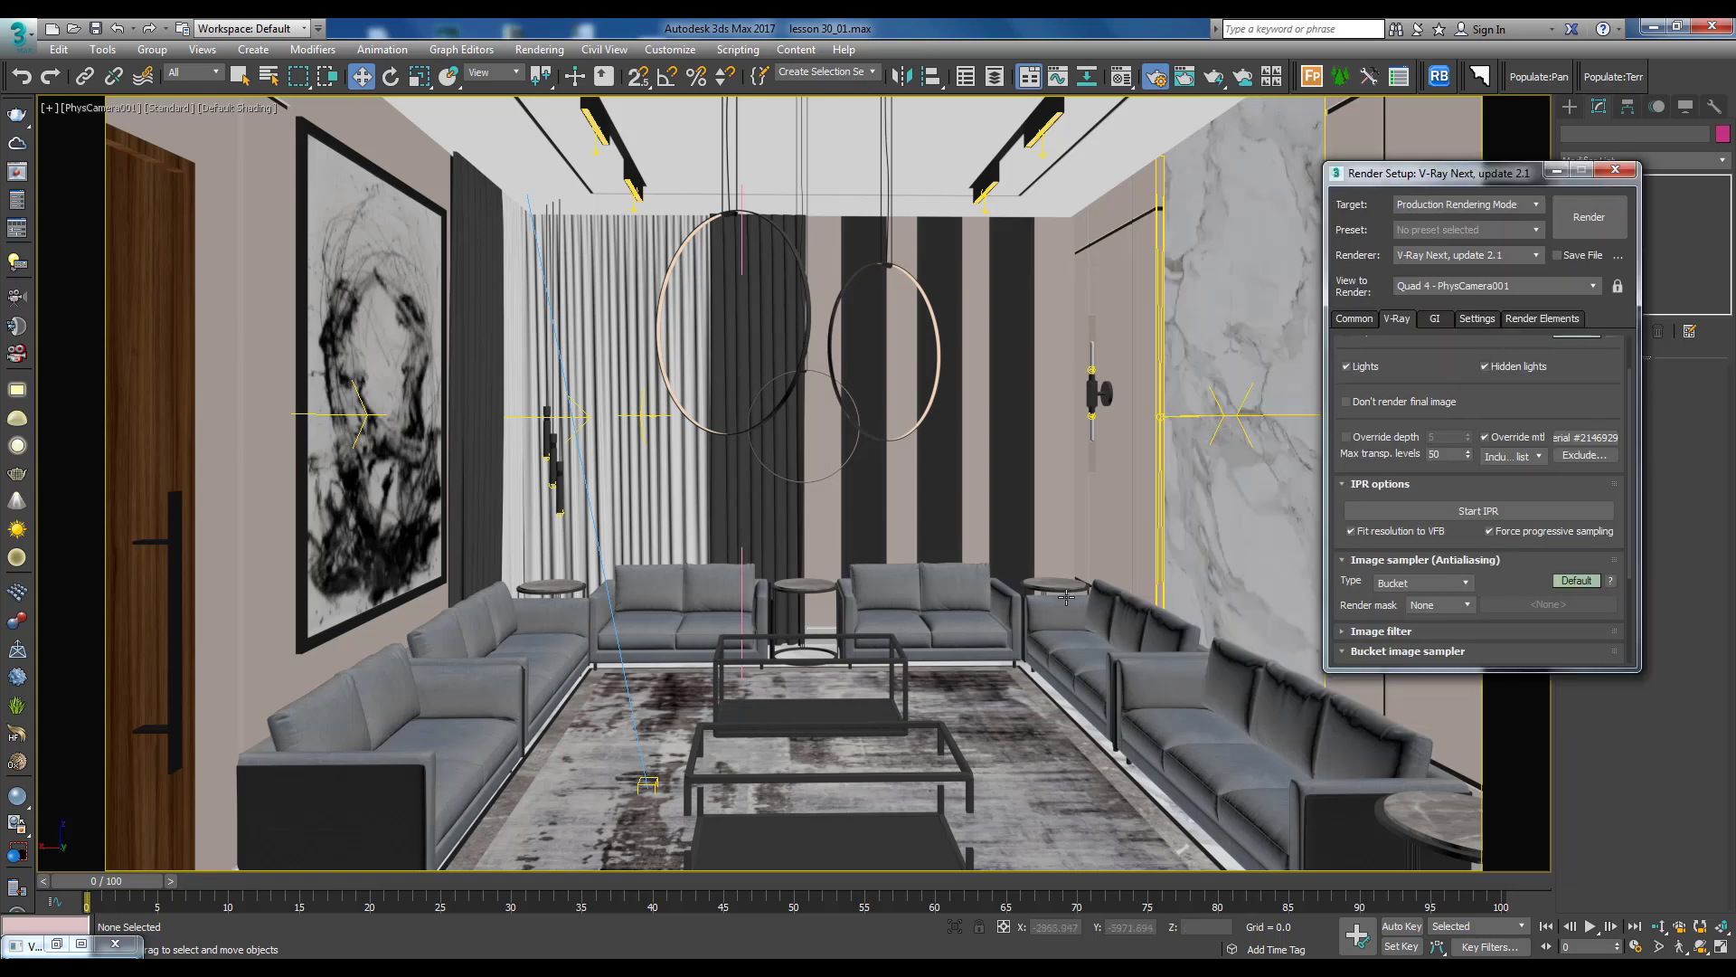
drag(1265, 222, 1444, 173)
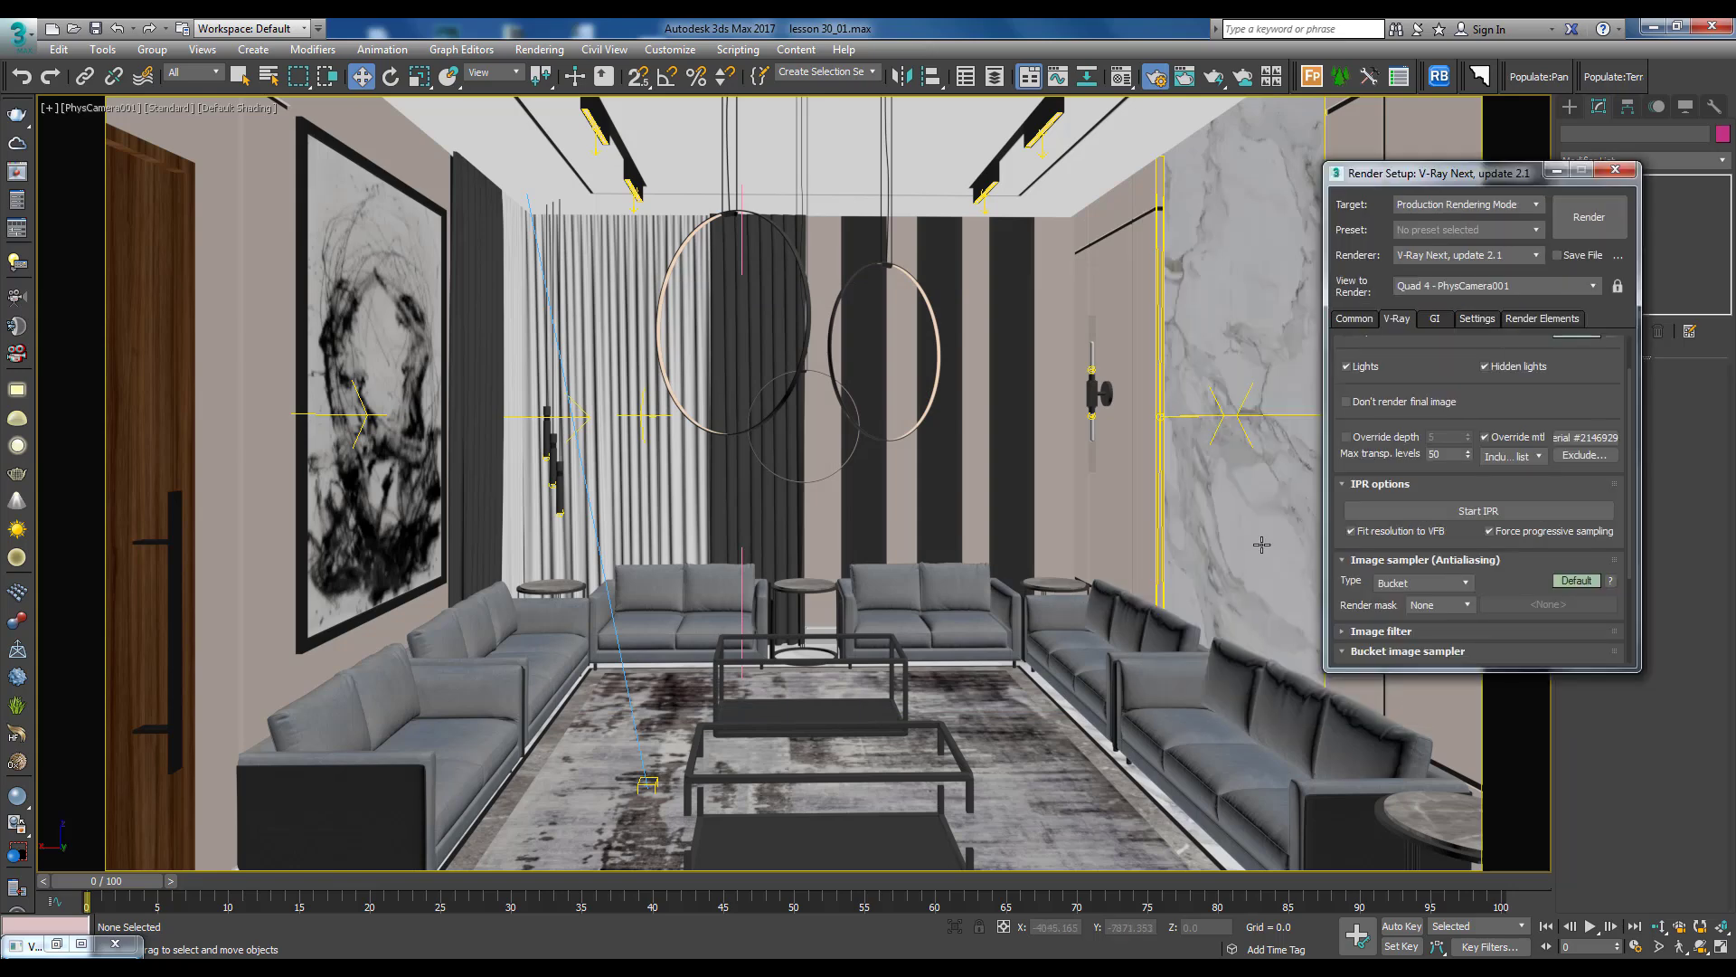
click(1367, 535)
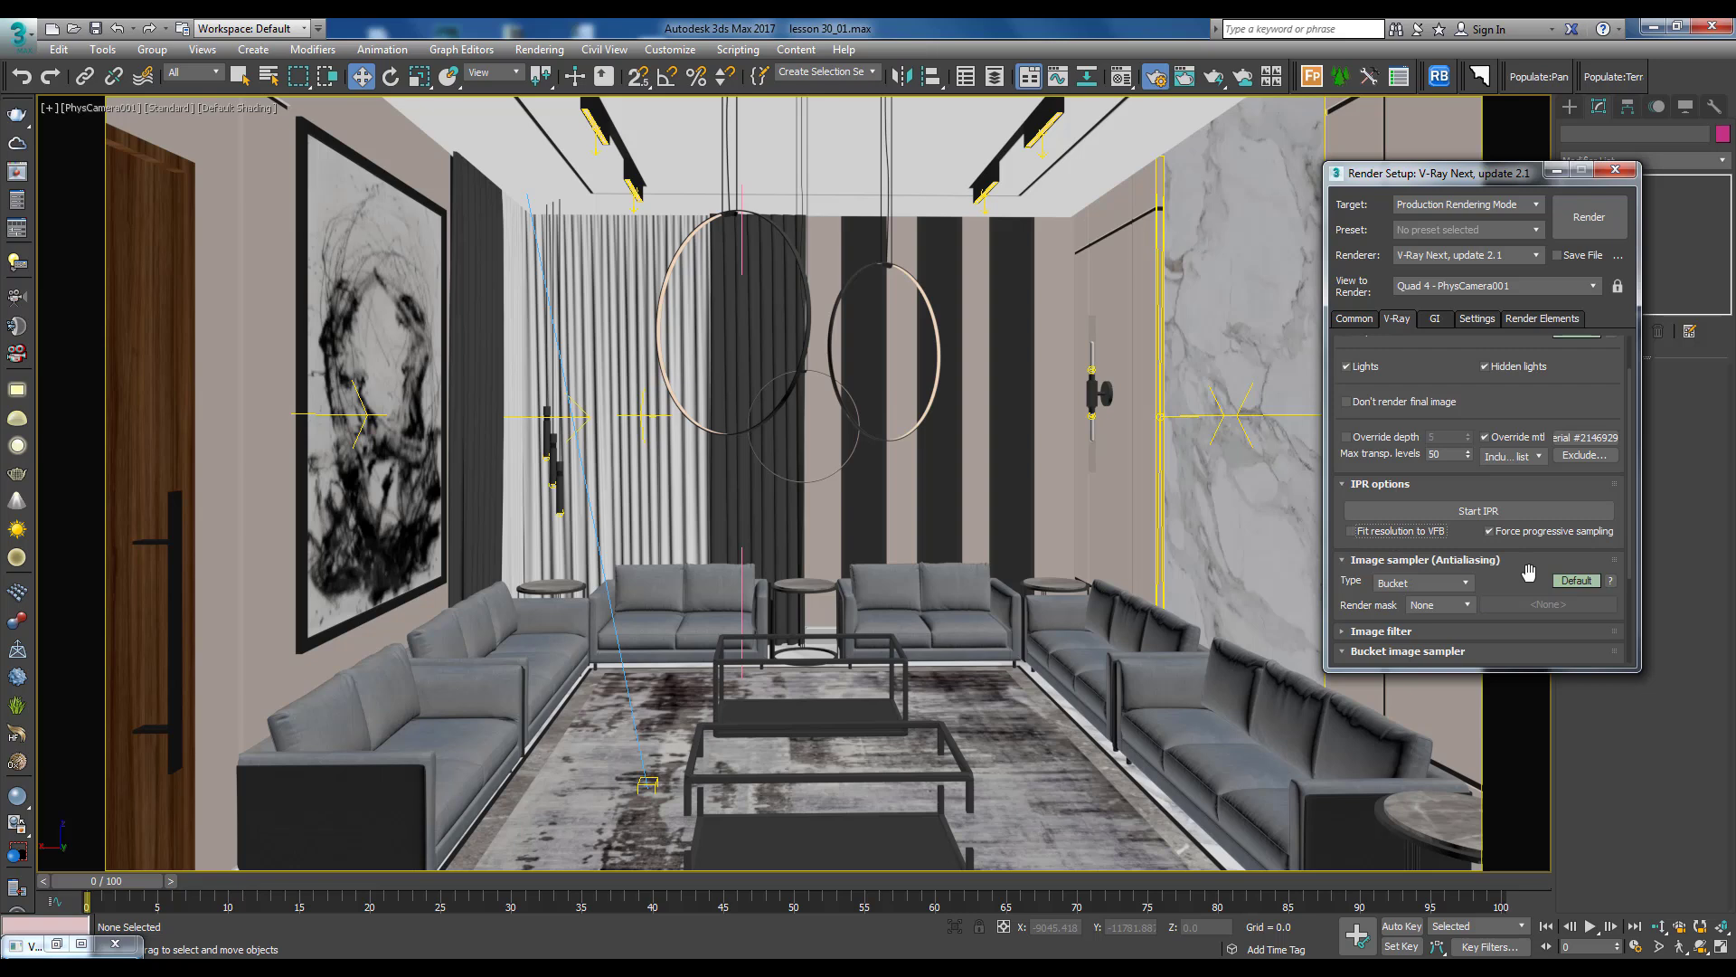
Start an interactive V-Ray render and inspect the living room at 100% in the frame buffer
click(1497, 512)
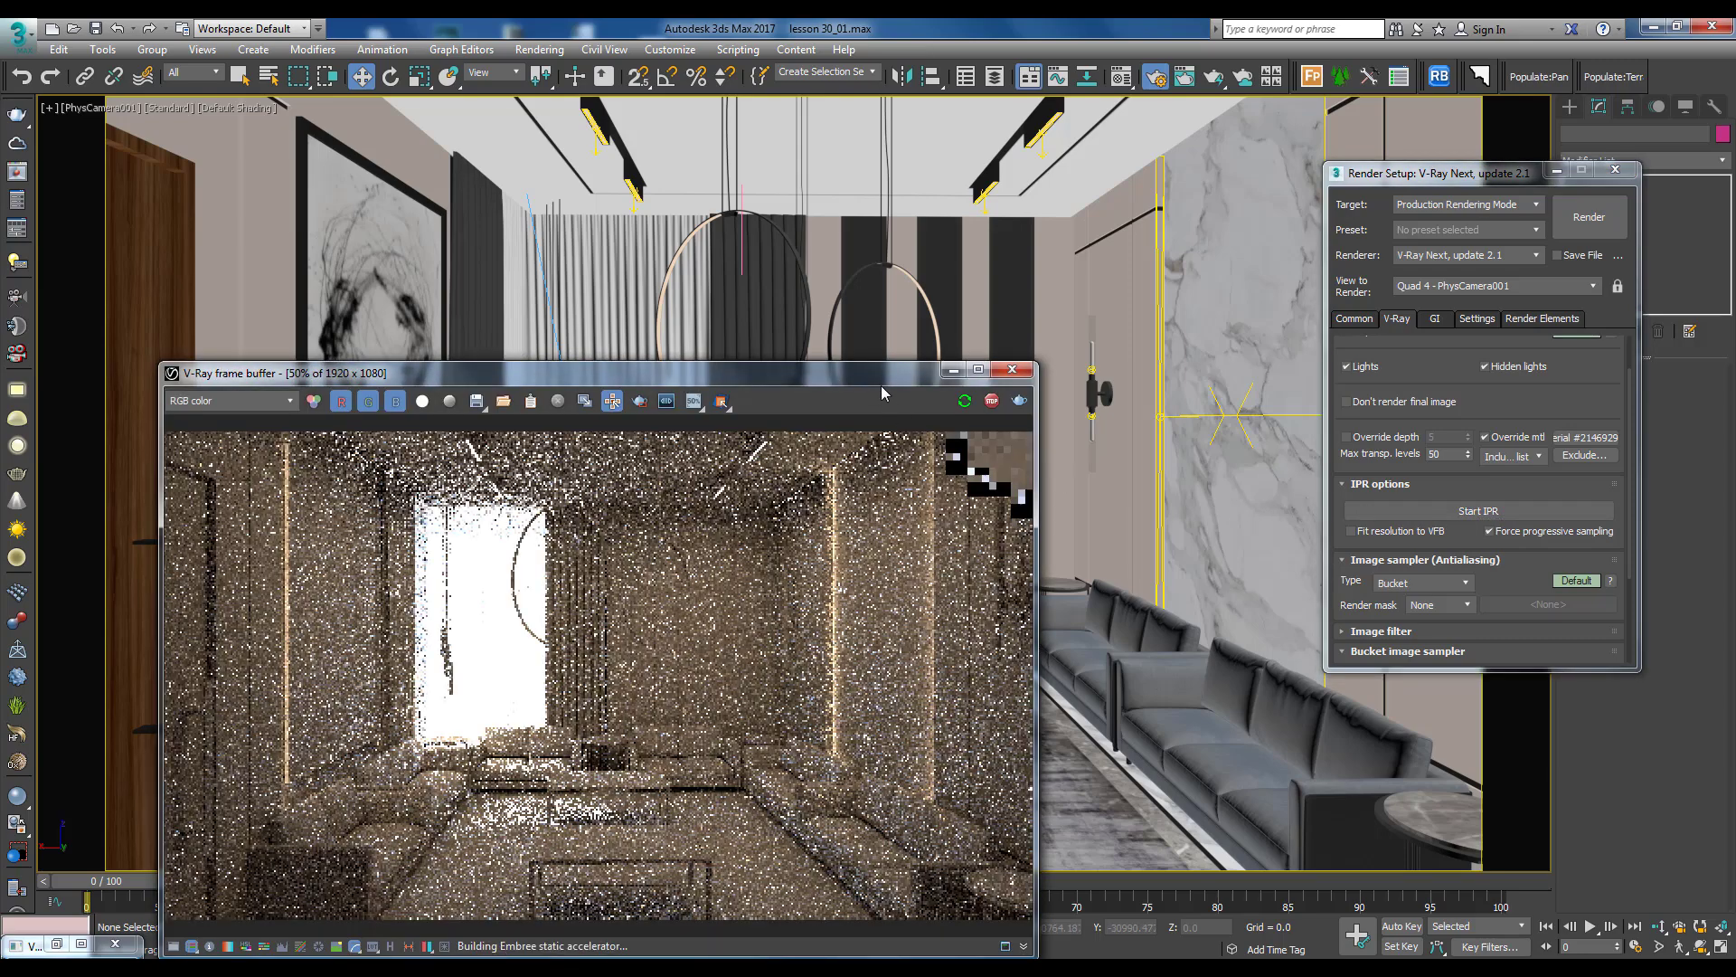
drag(881, 375, 1063, 192)
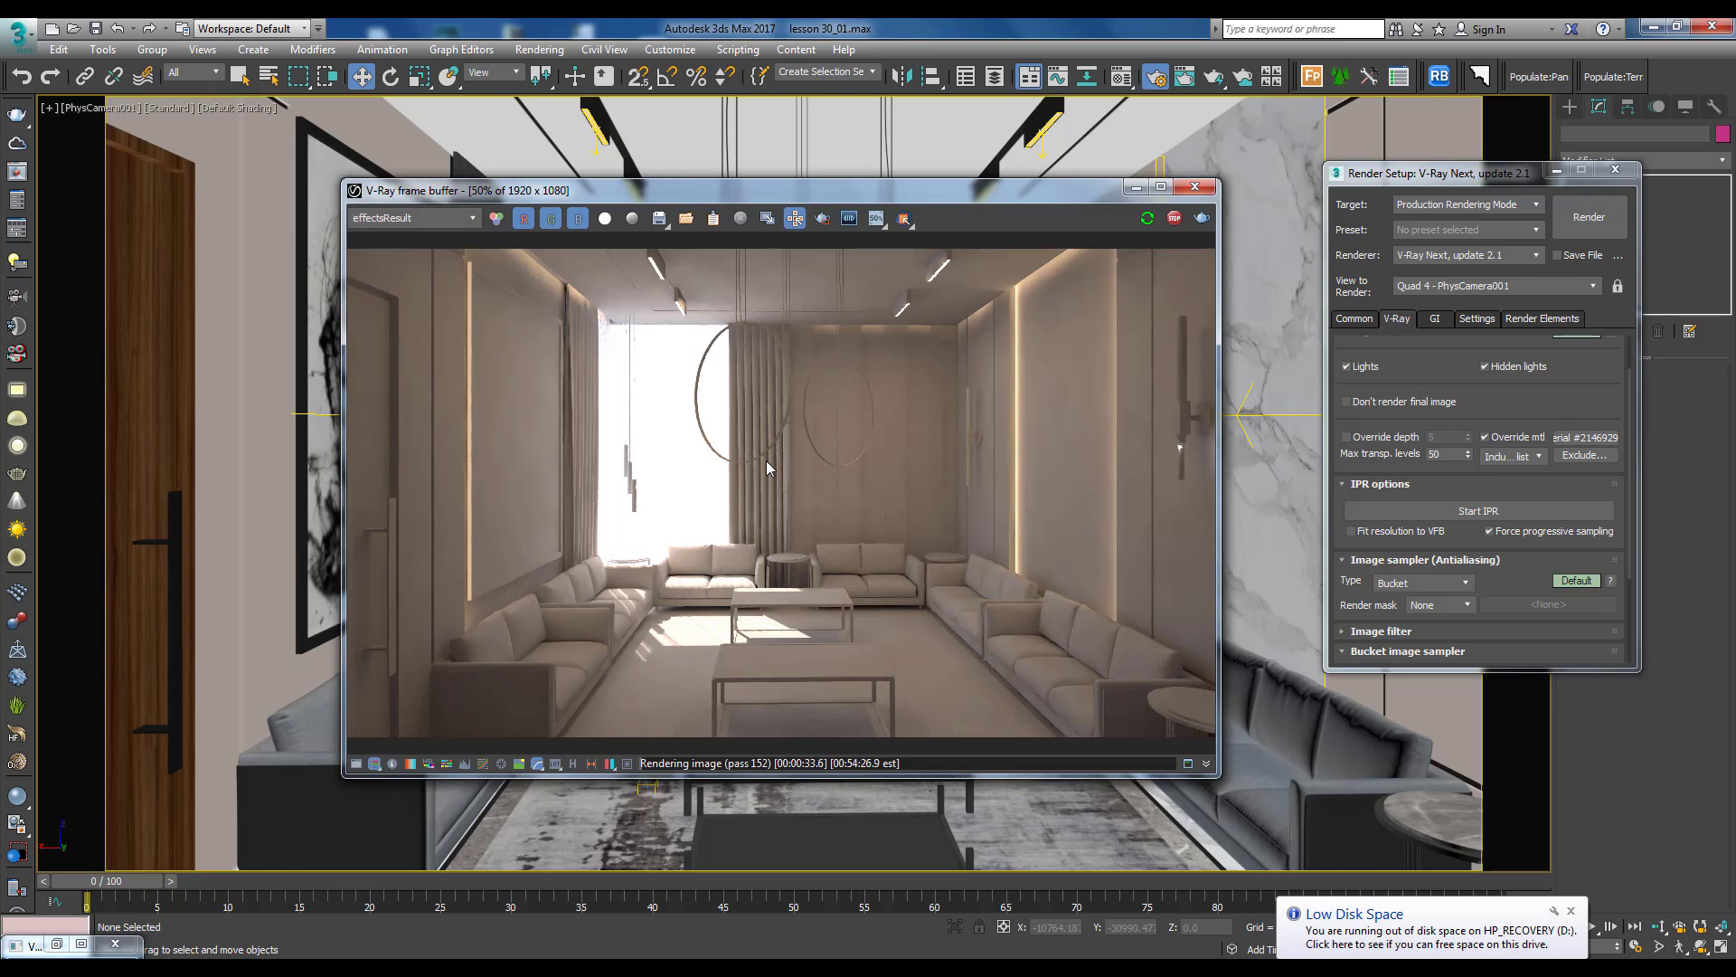
double_click(743, 475)
scroll(743, 476, down, 3)
scroll(825, 318, up, 3)
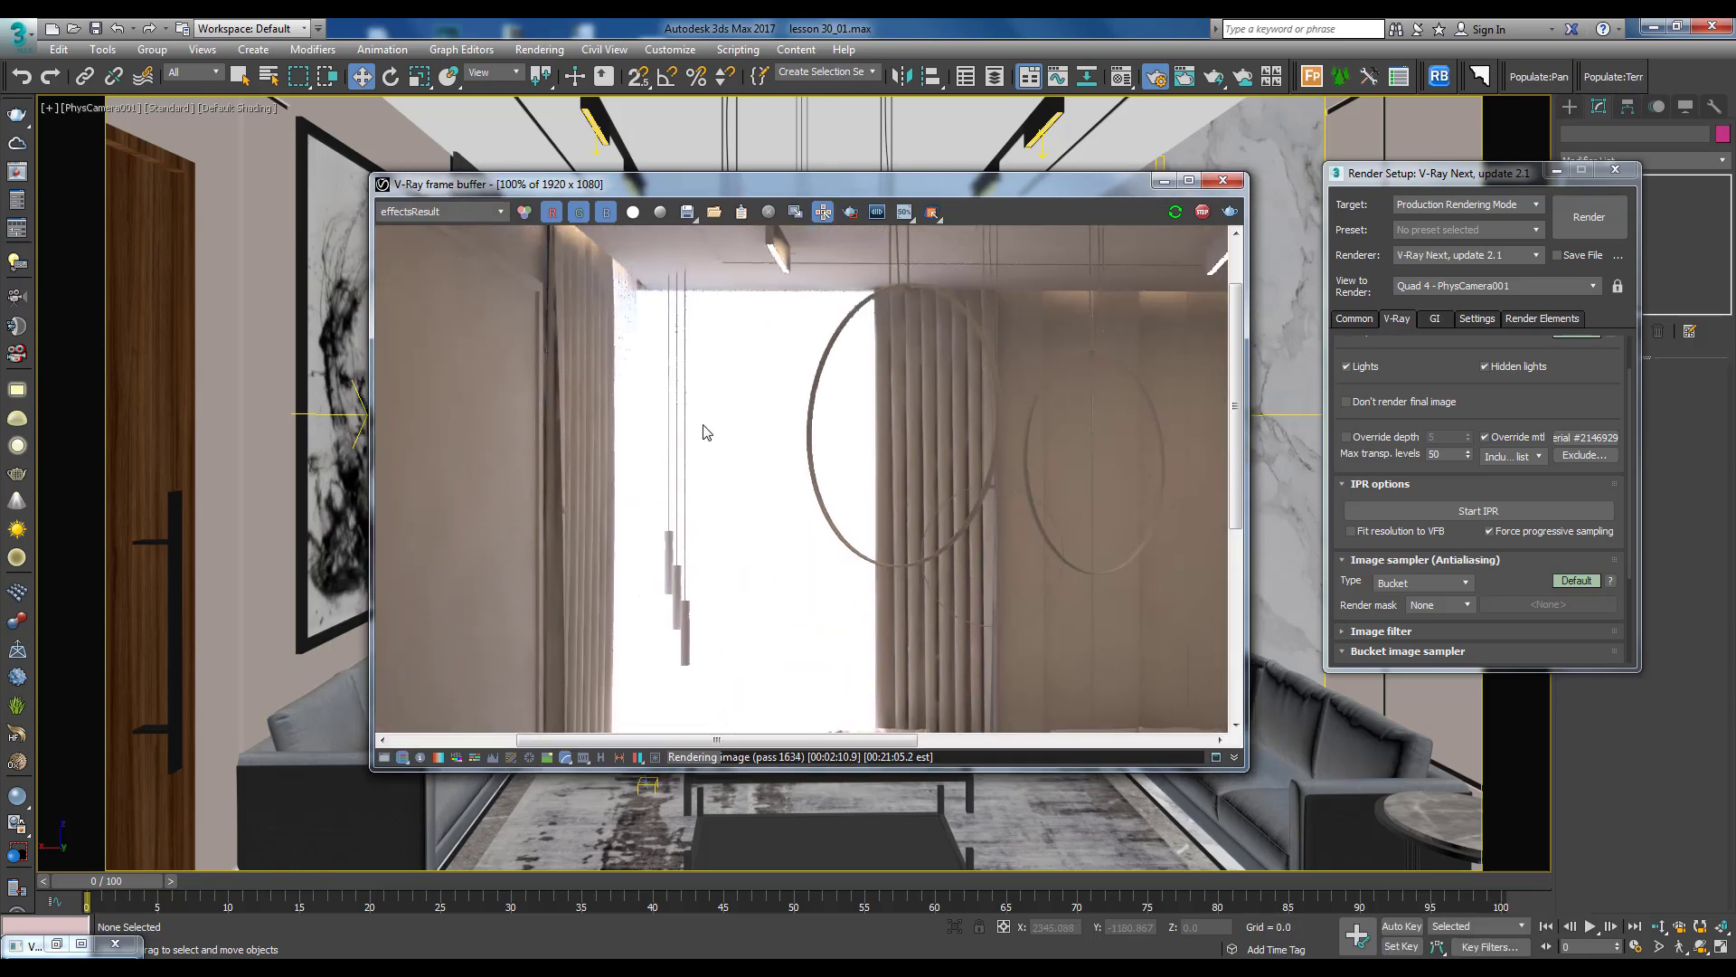
middle_drag(825, 319, 782, 340)
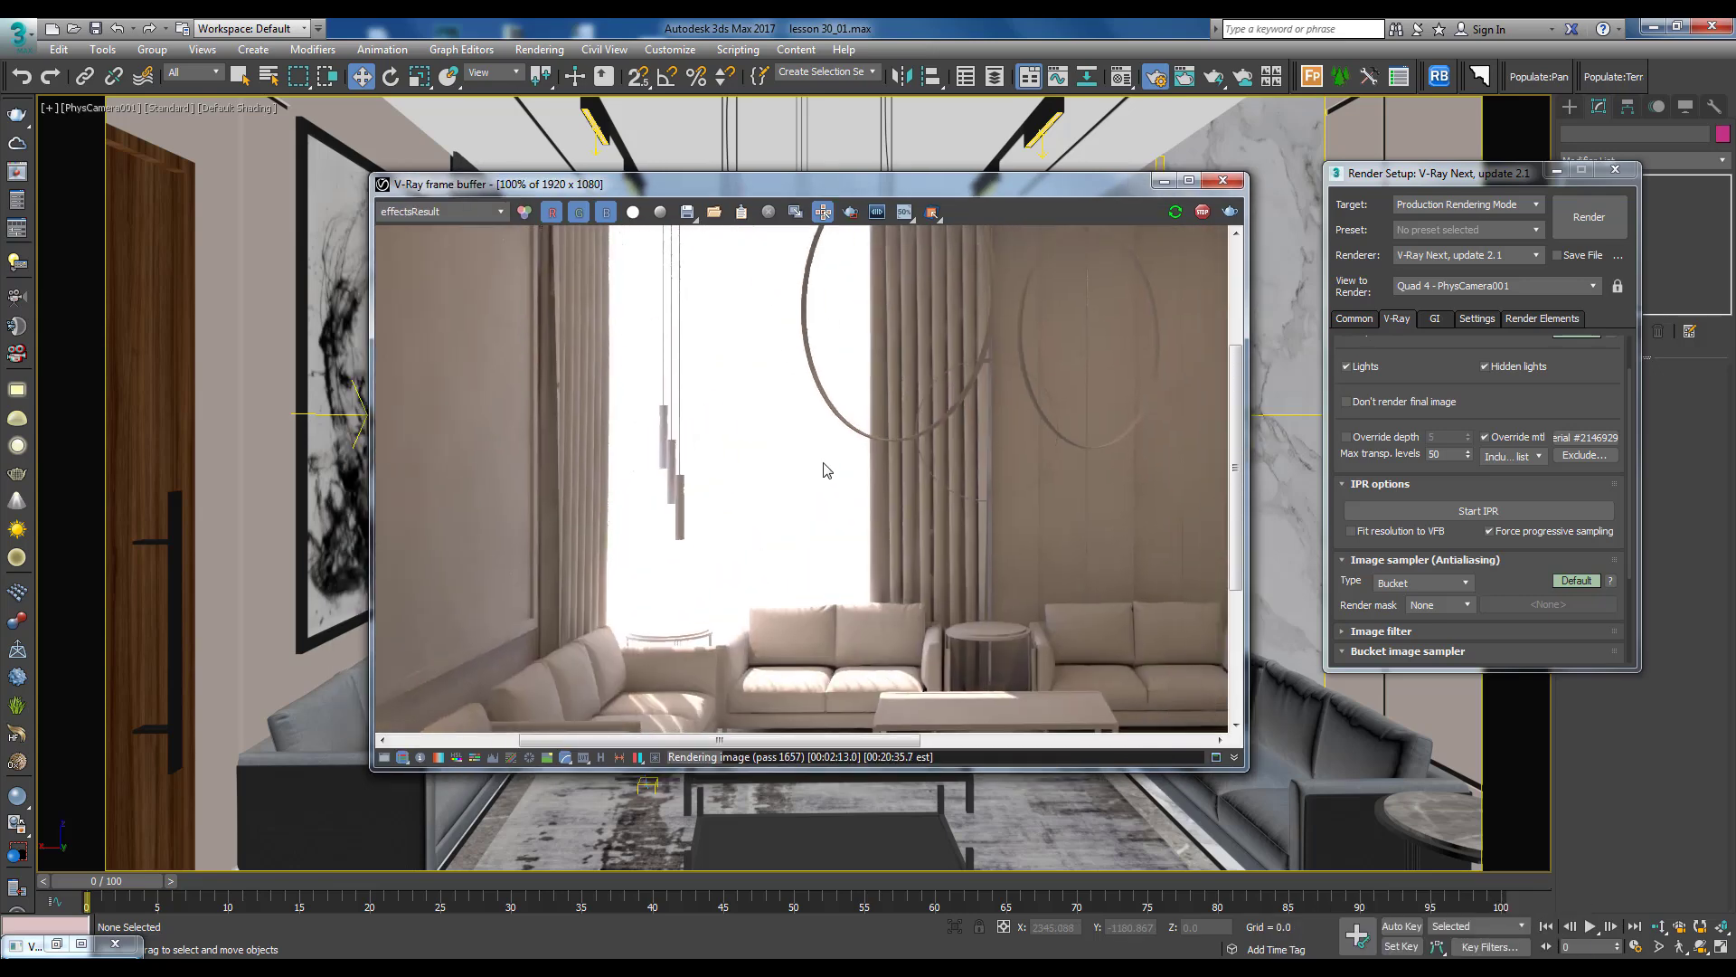
mouse_move(828, 474)
middle_down()
mouse_move(800, 485)
mouse_move(812, 520)
middle_up()
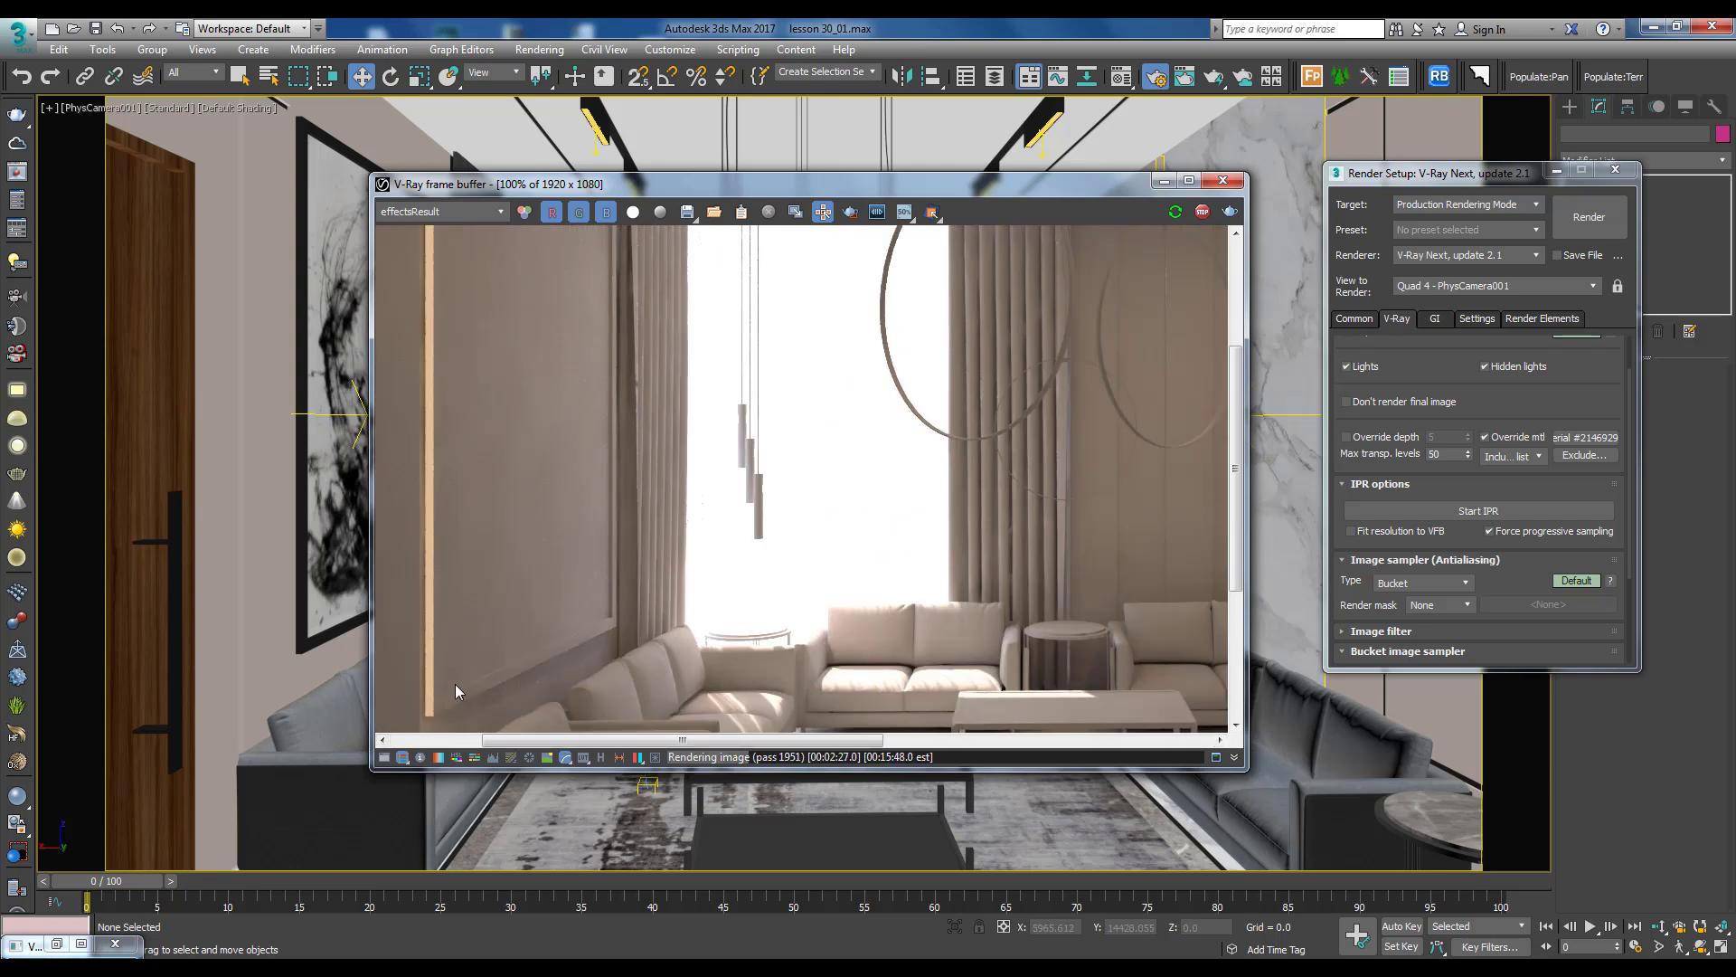
Enable Exposure correction in the frame buffer and lower it to -1.26
click(386, 761)
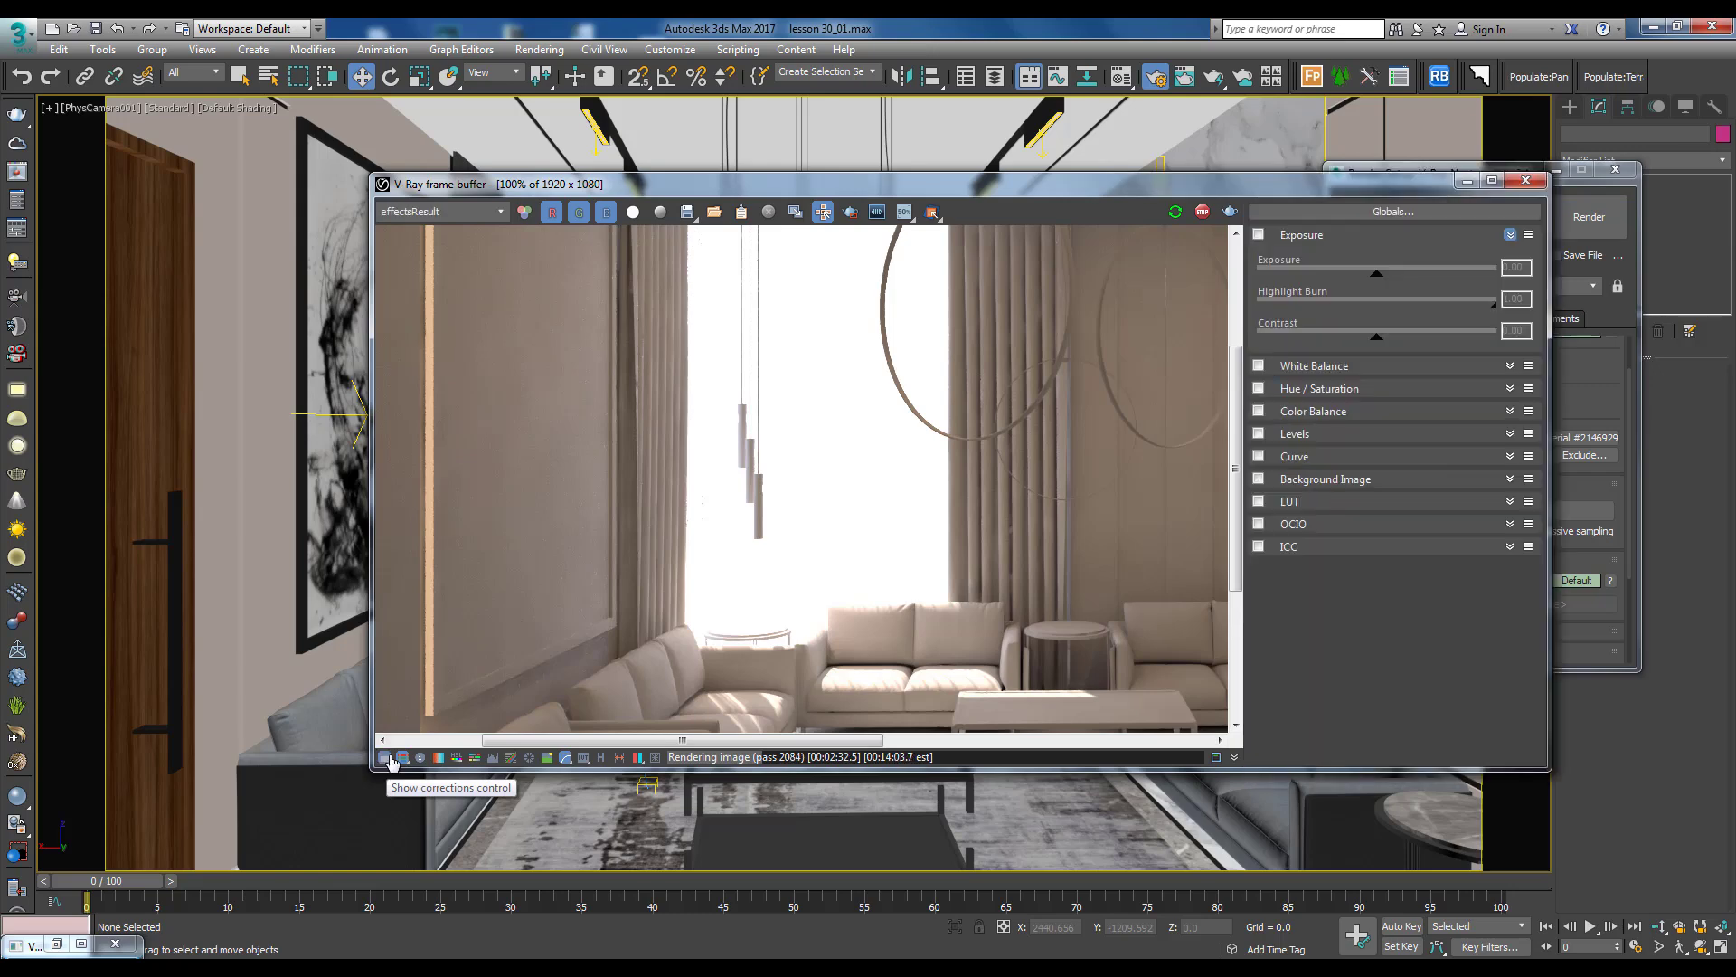
click(1259, 235)
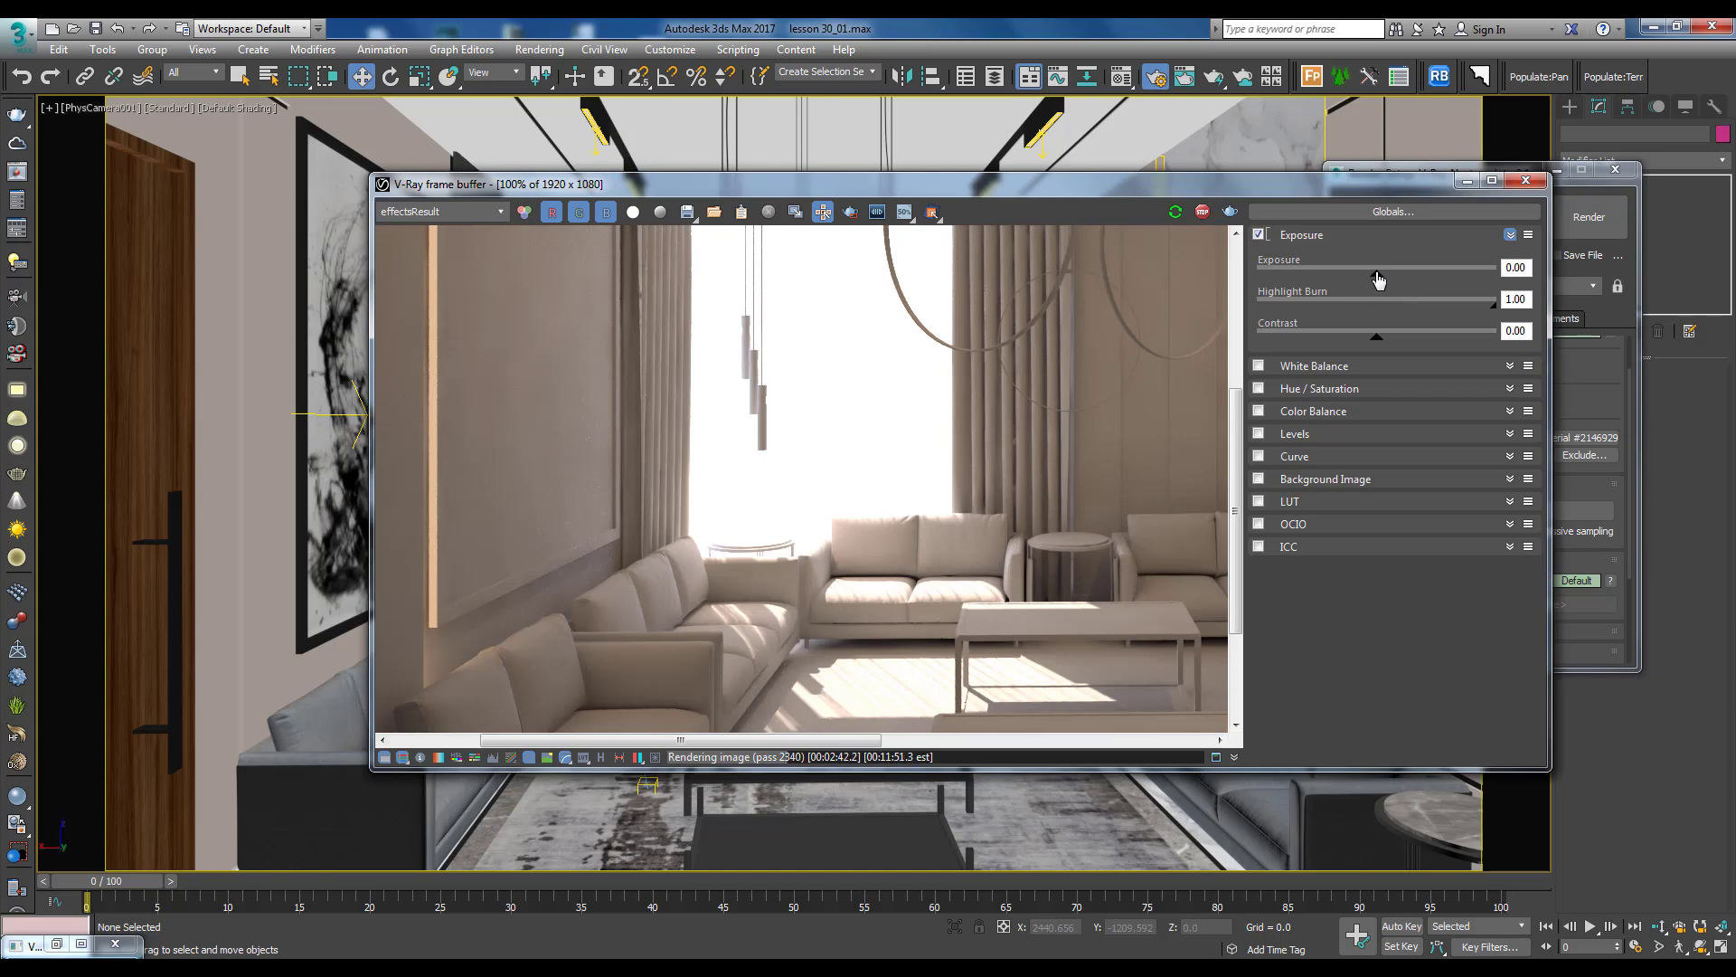
drag(1381, 283, 1349, 281)
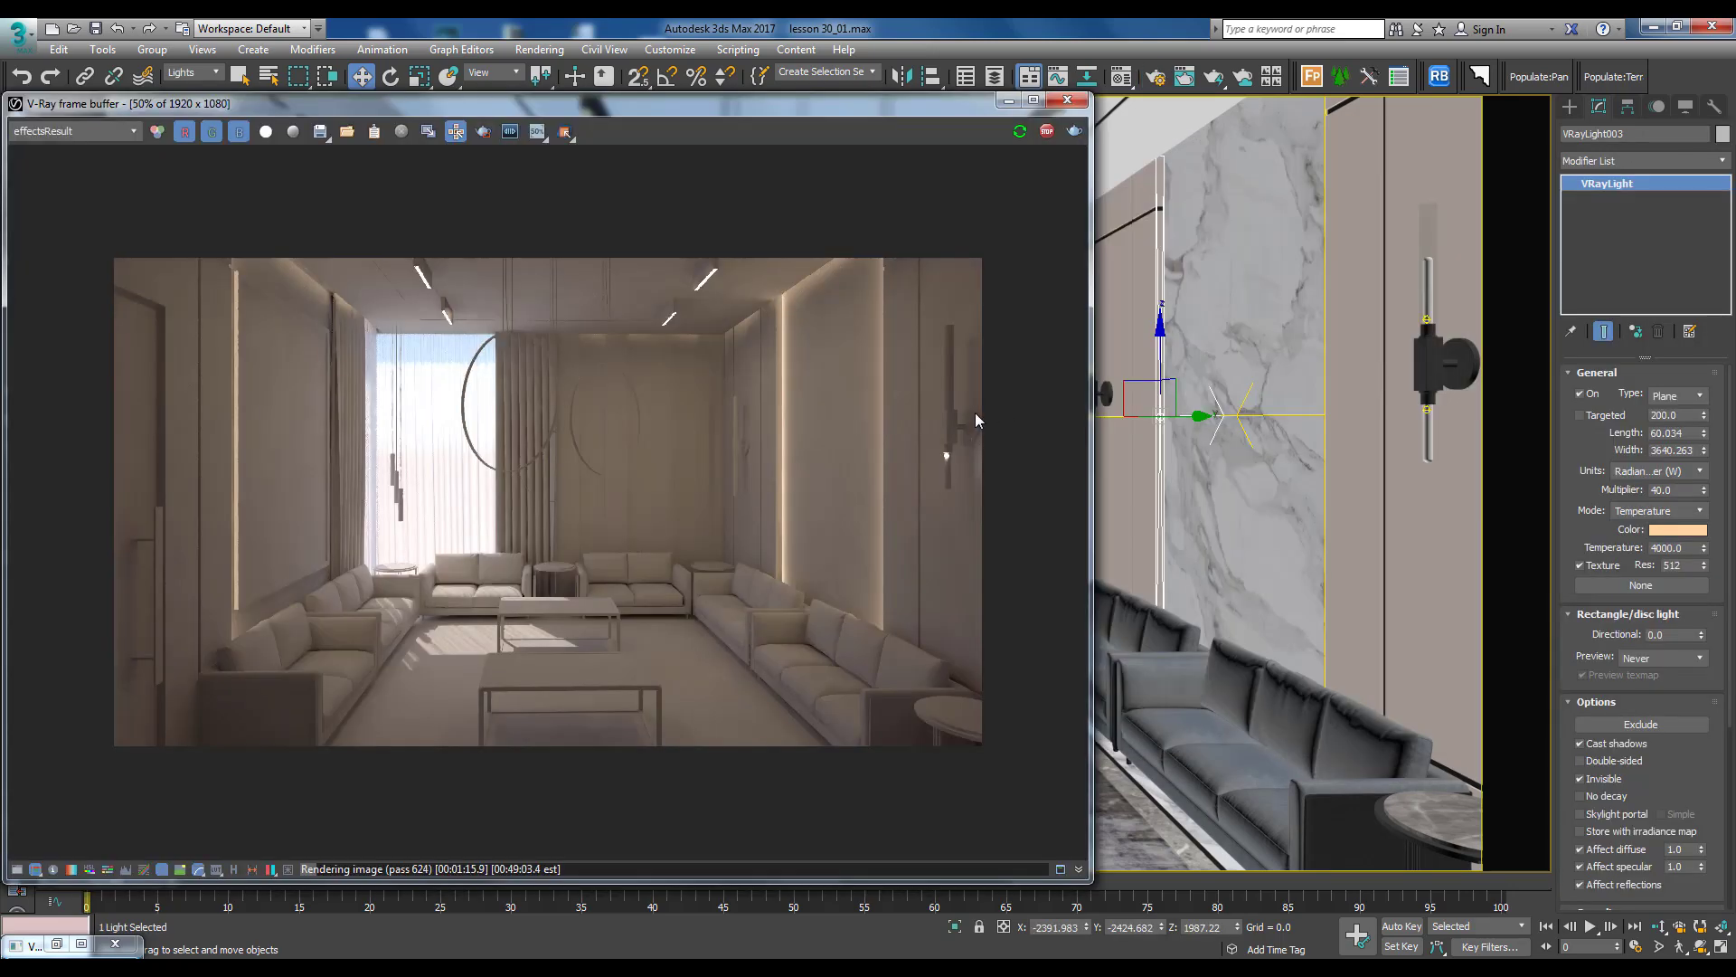
Add WALL LIGHT and WALL LIGHT001 to the override exclusion list and stop the interactive render
click(1155, 77)
mouse_move(1289, 229)
mouse_down()
mouse_move(560, 256)
mouse_move(872, 231)
mouse_move(987, 194)
mouse_up()
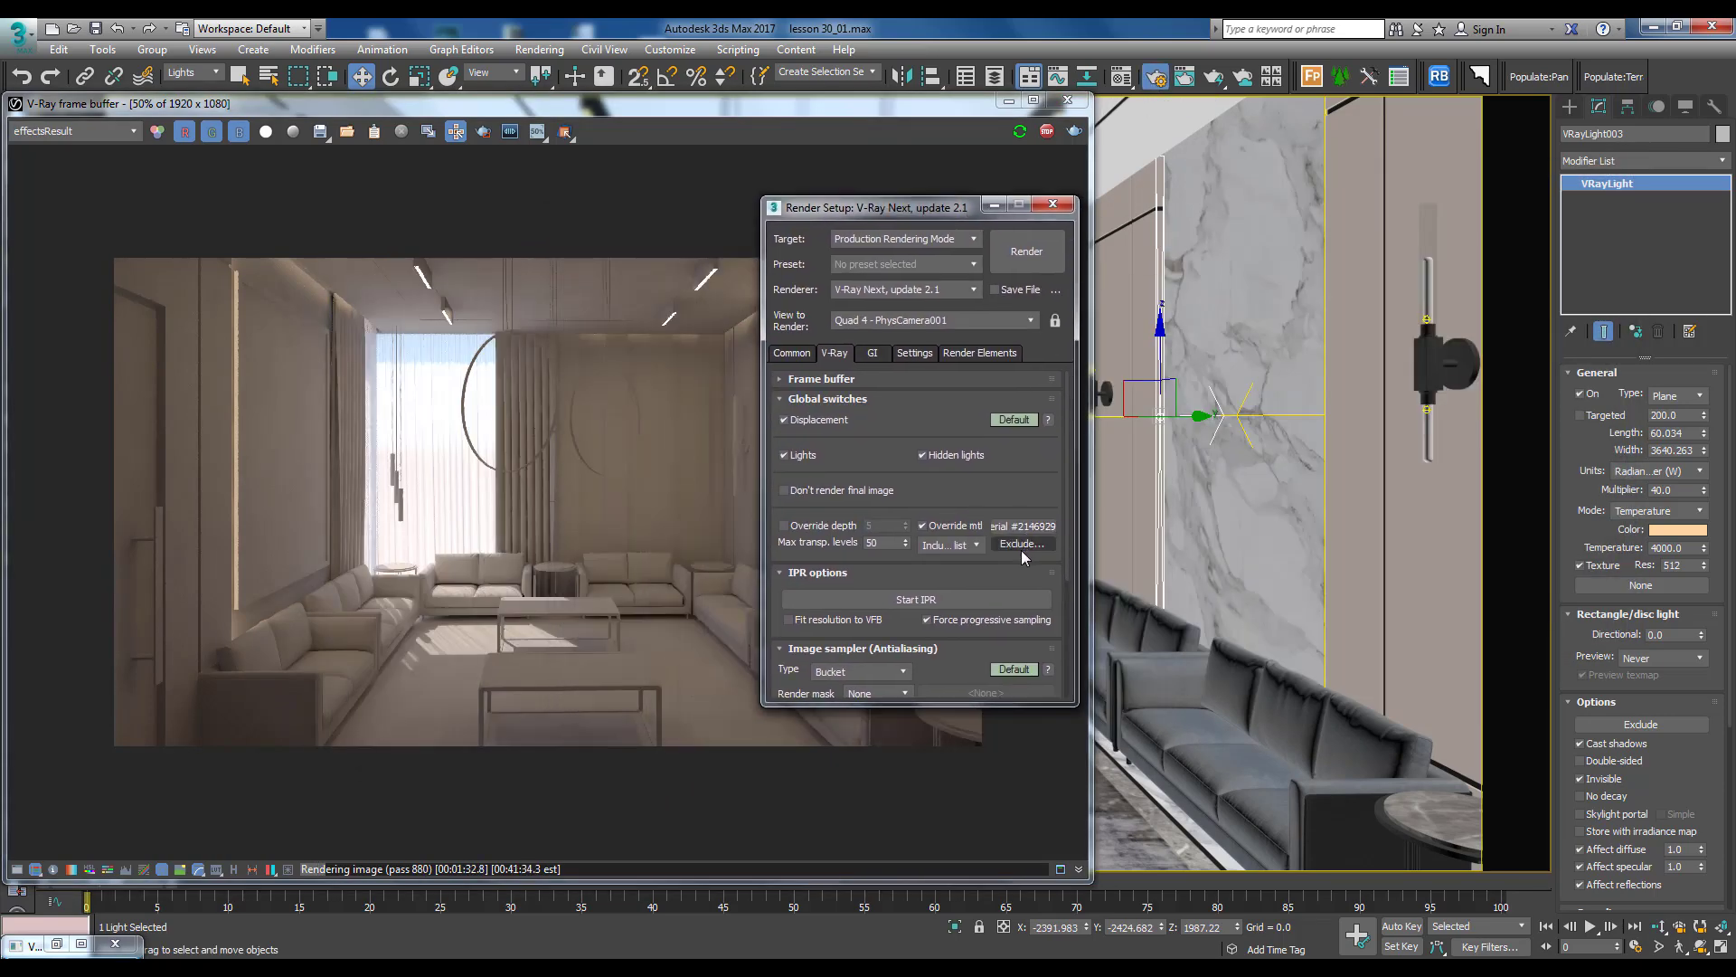
click(1022, 543)
scroll(700, 480, down, 8)
drag(599, 573, 606, 585)
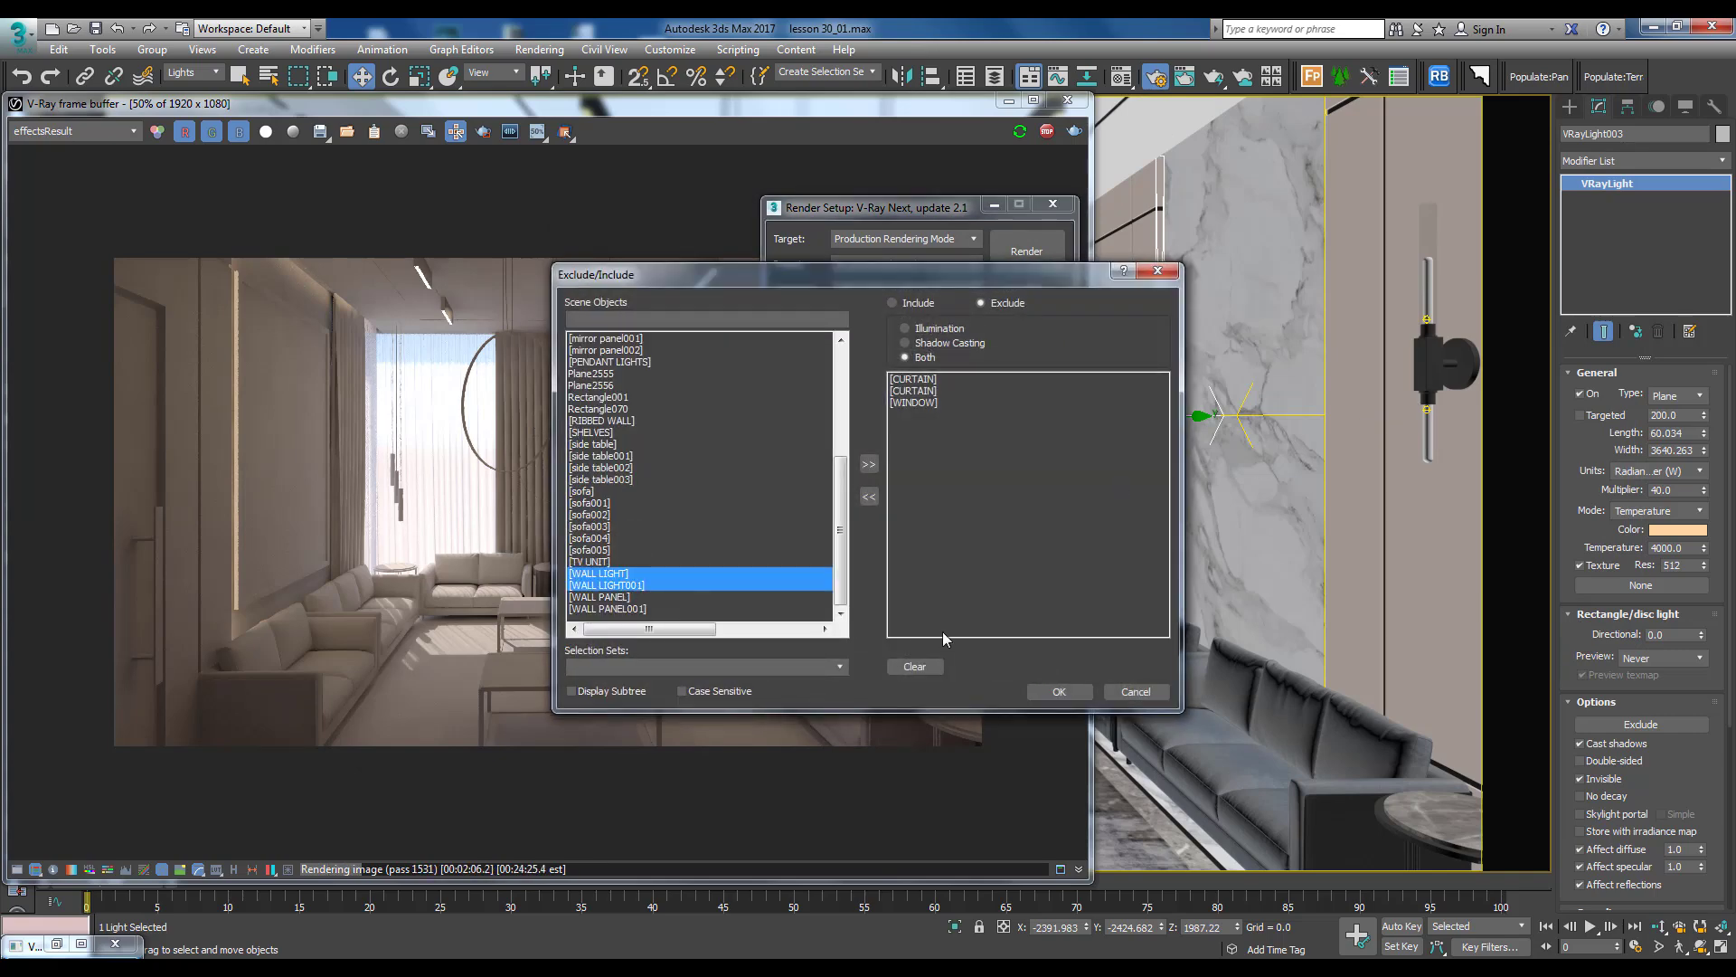
click(868, 464)
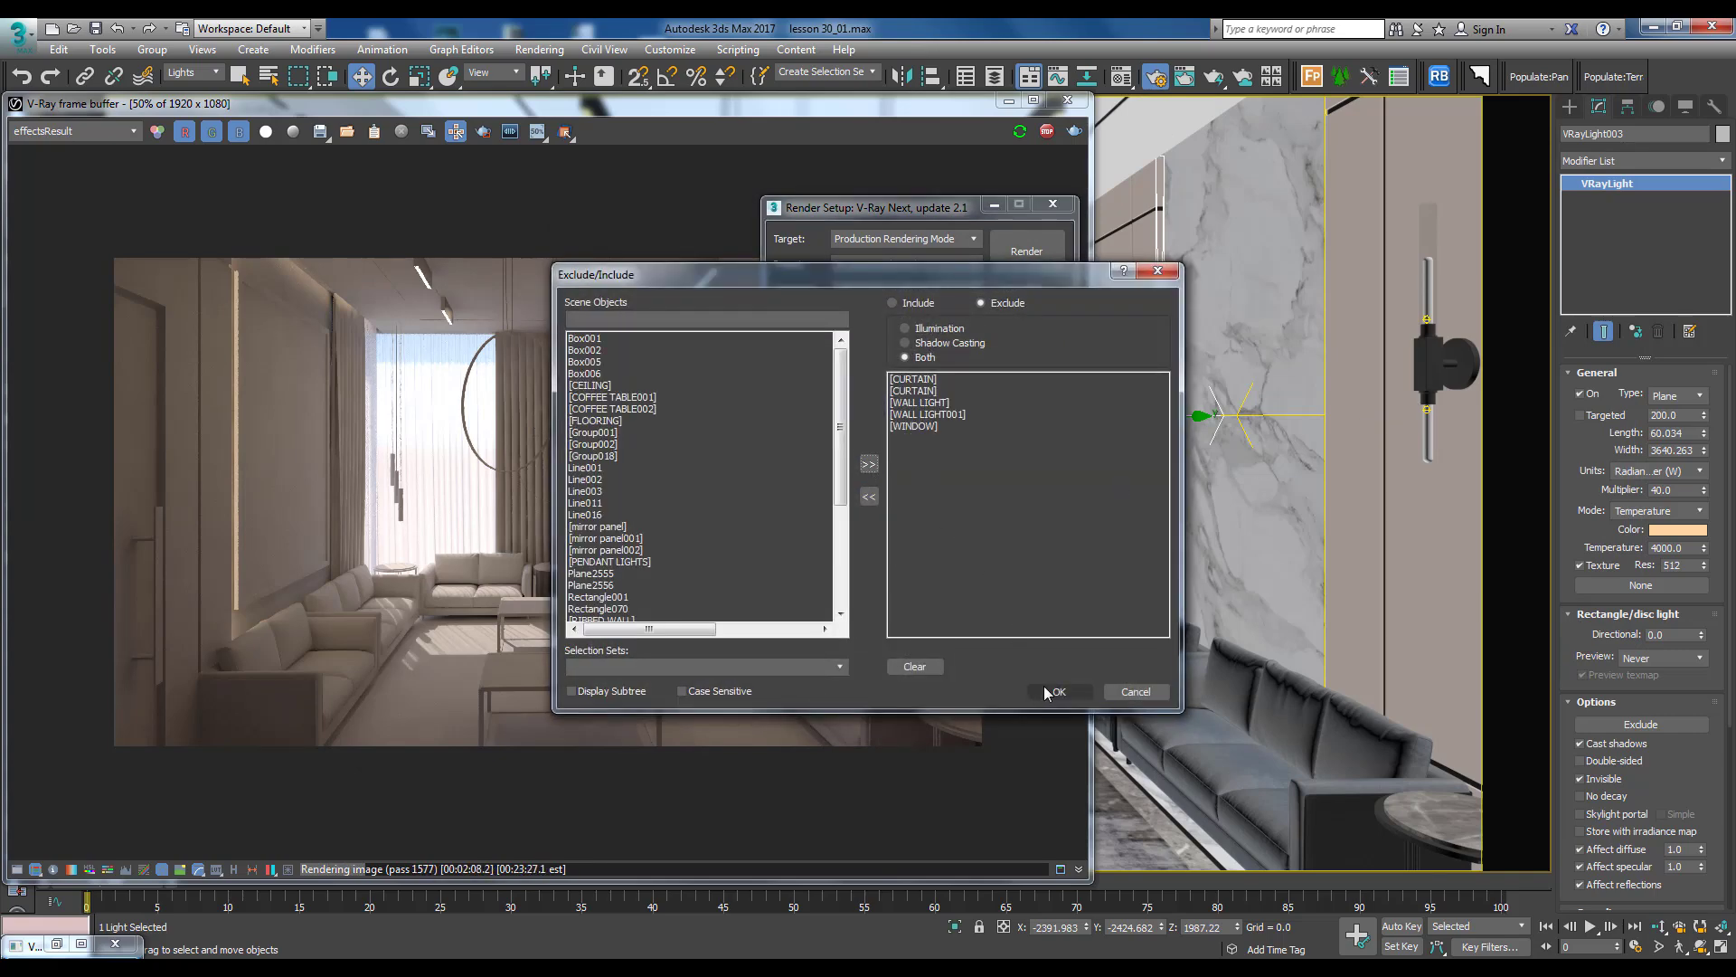
click(1050, 690)
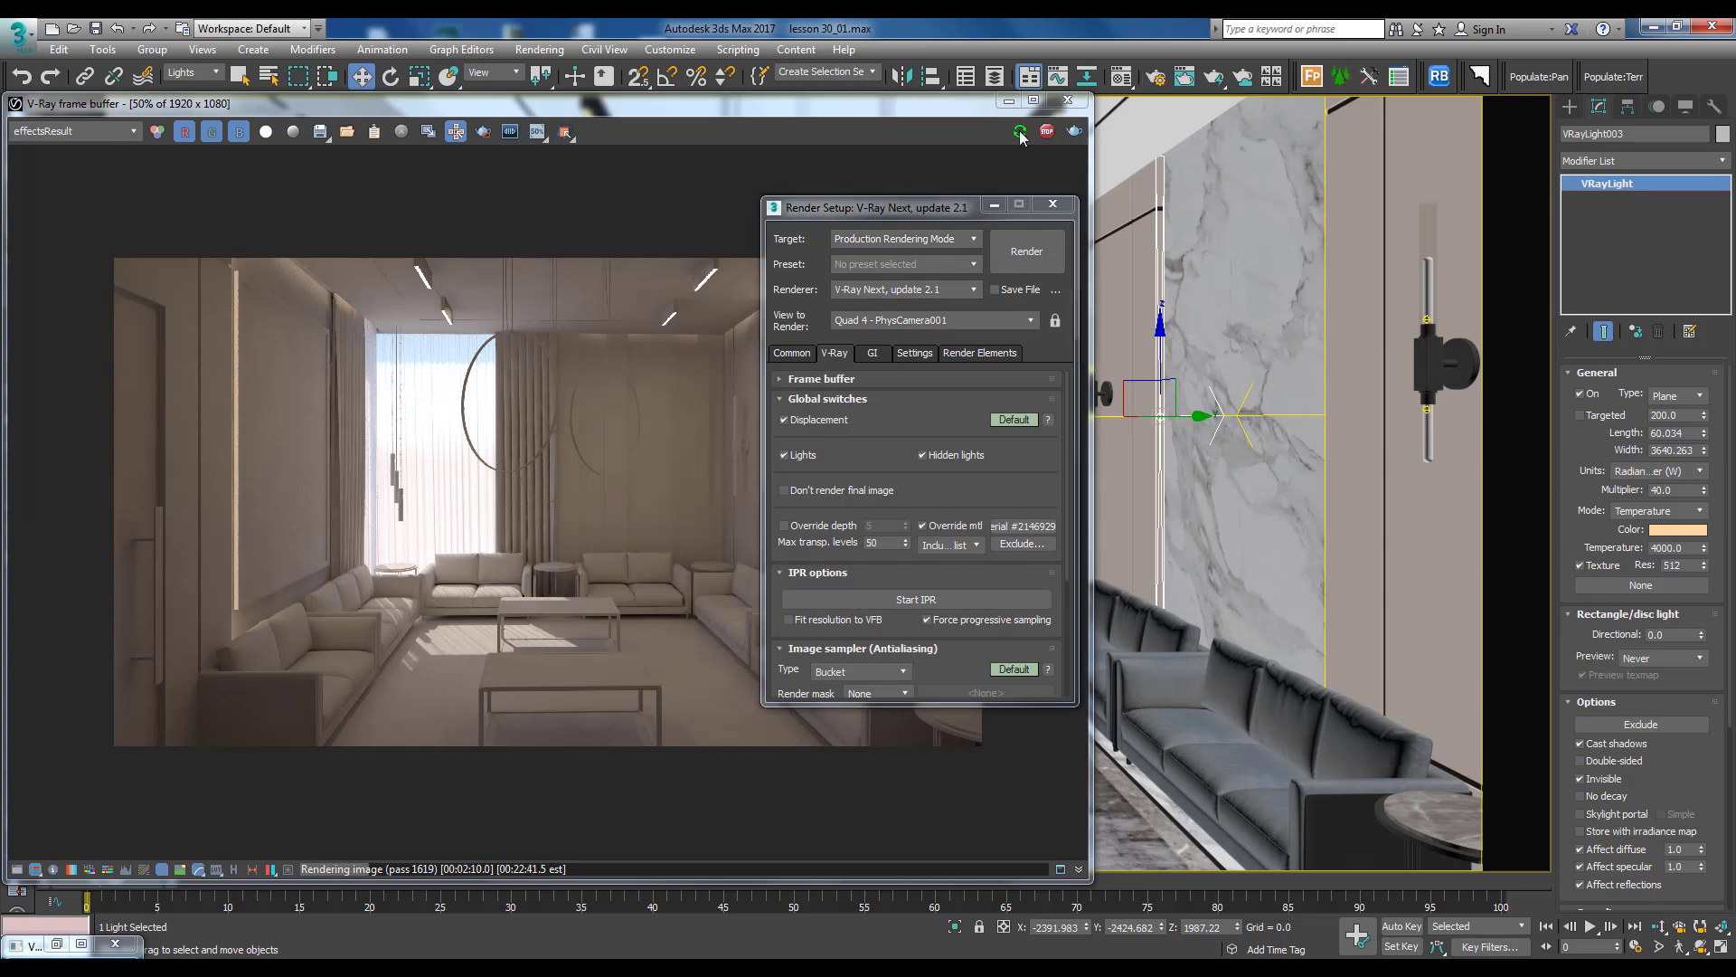
click(1052, 204)
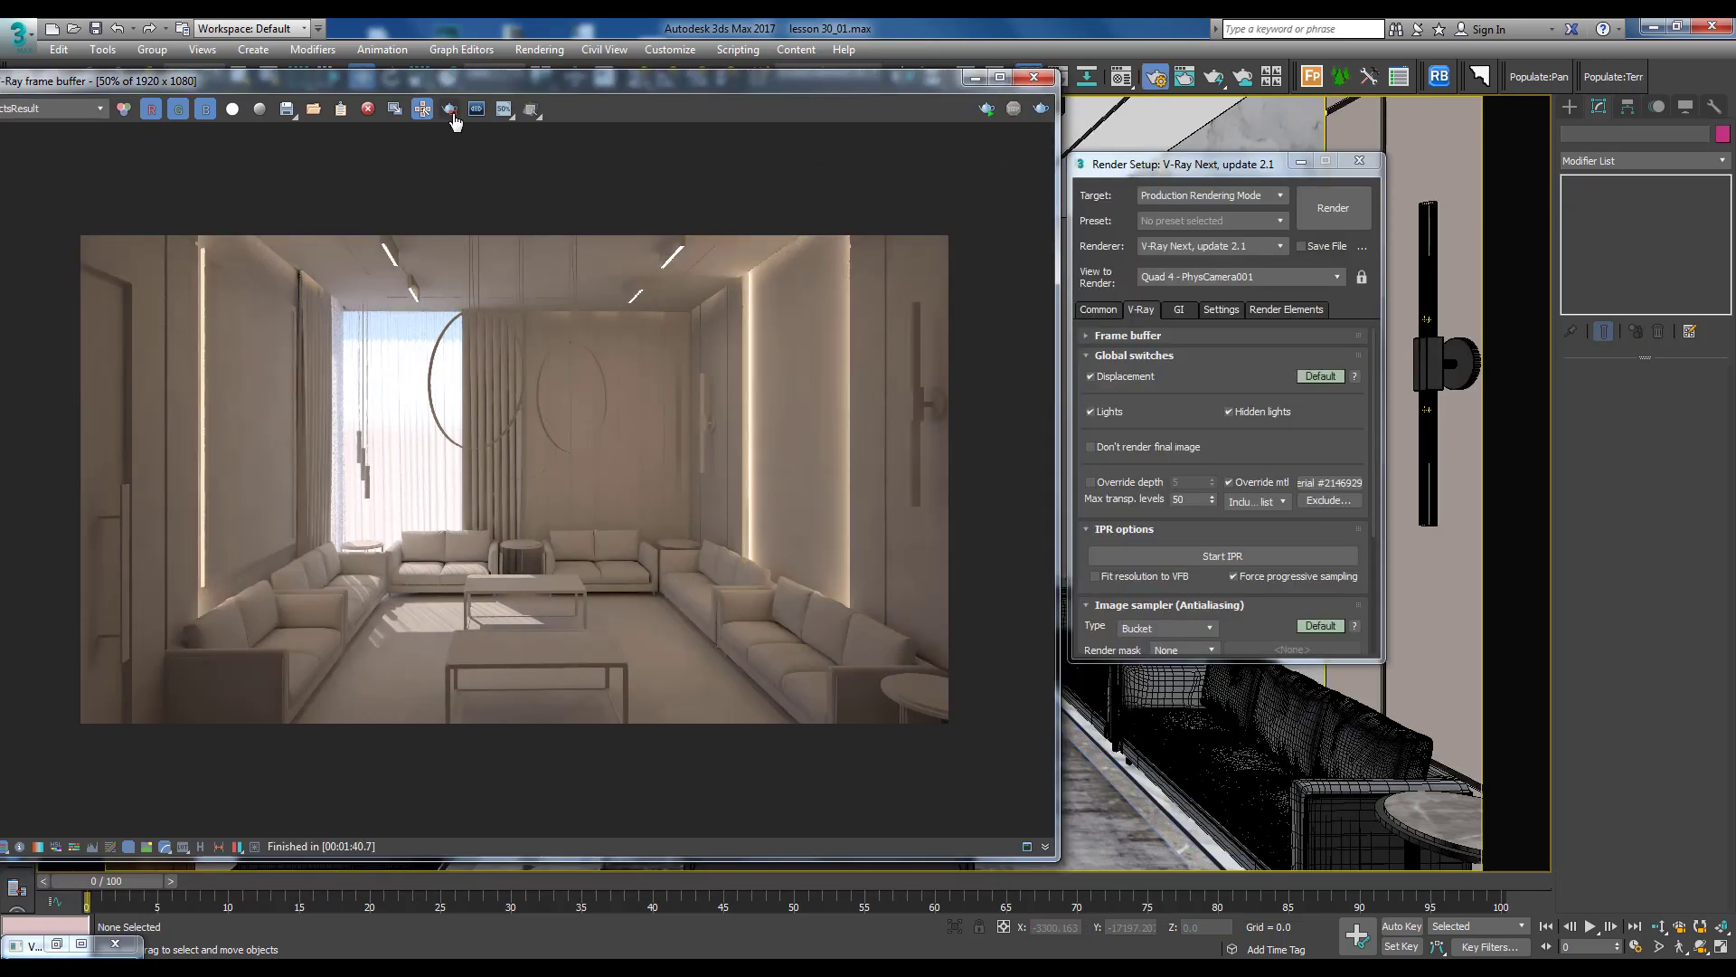
Interactively render a region over the right wall, viewed at 100% in the frame buffer
click(455, 116)
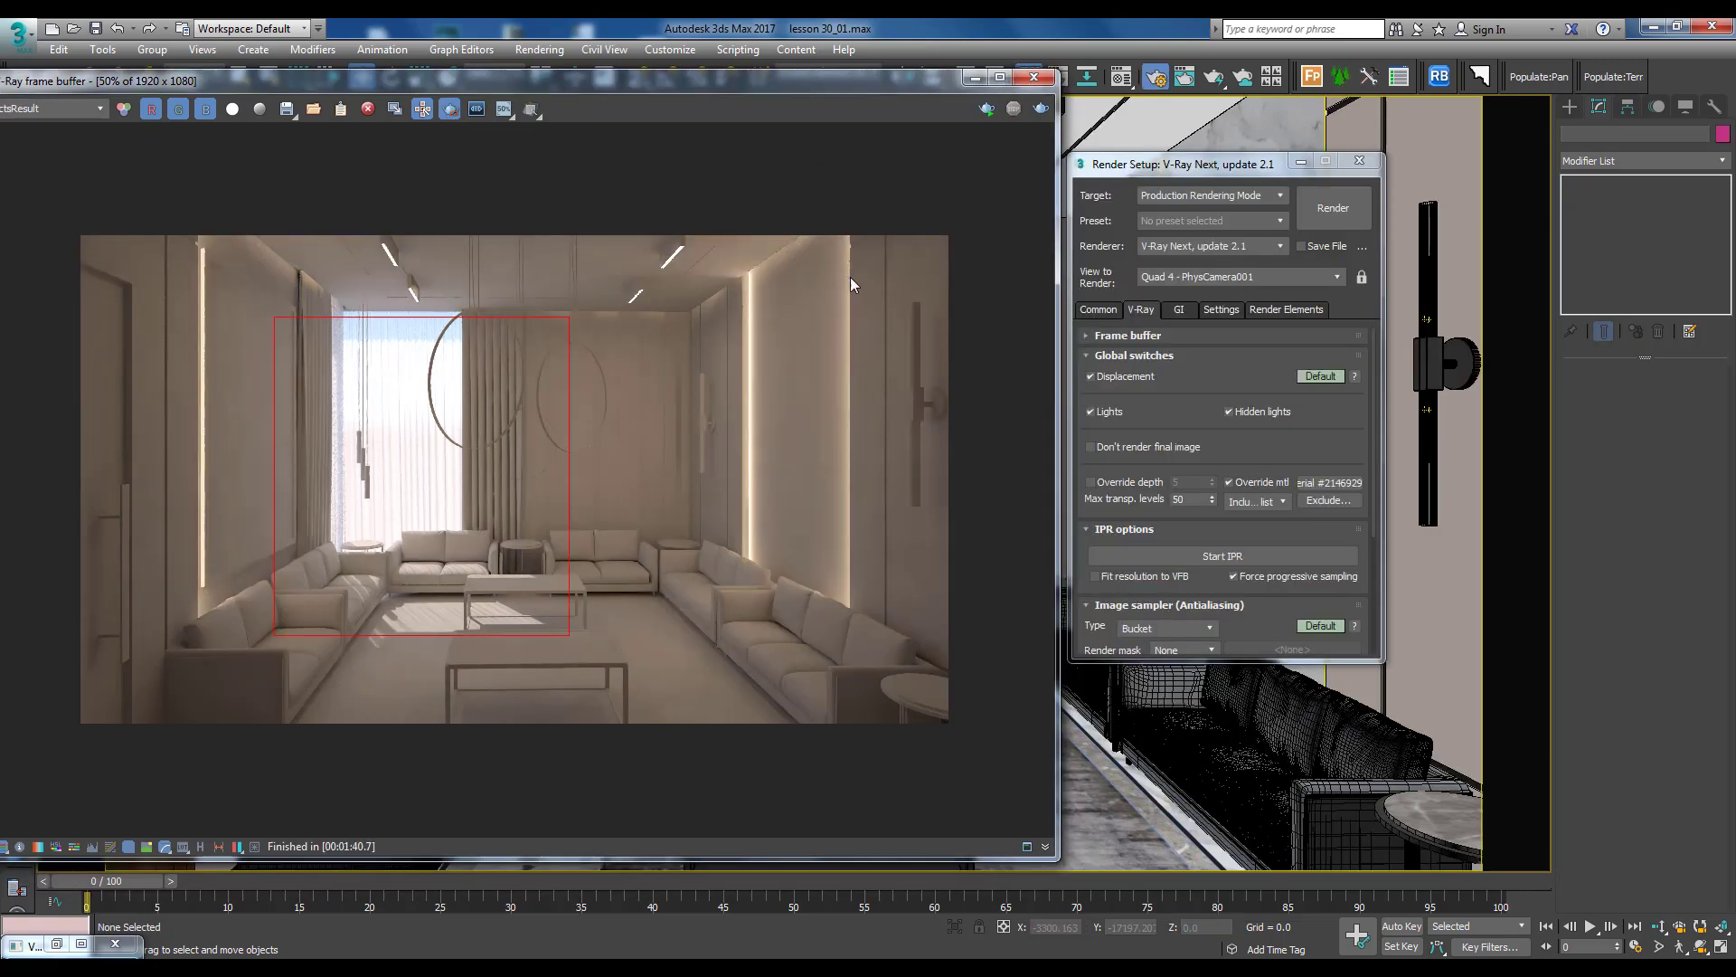
drag(838, 274, 950, 575)
double_click(935, 383)
mouse_move(935, 382)
middle_down()
mouse_move(919, 394)
mouse_move(851, 314)
middle_up()
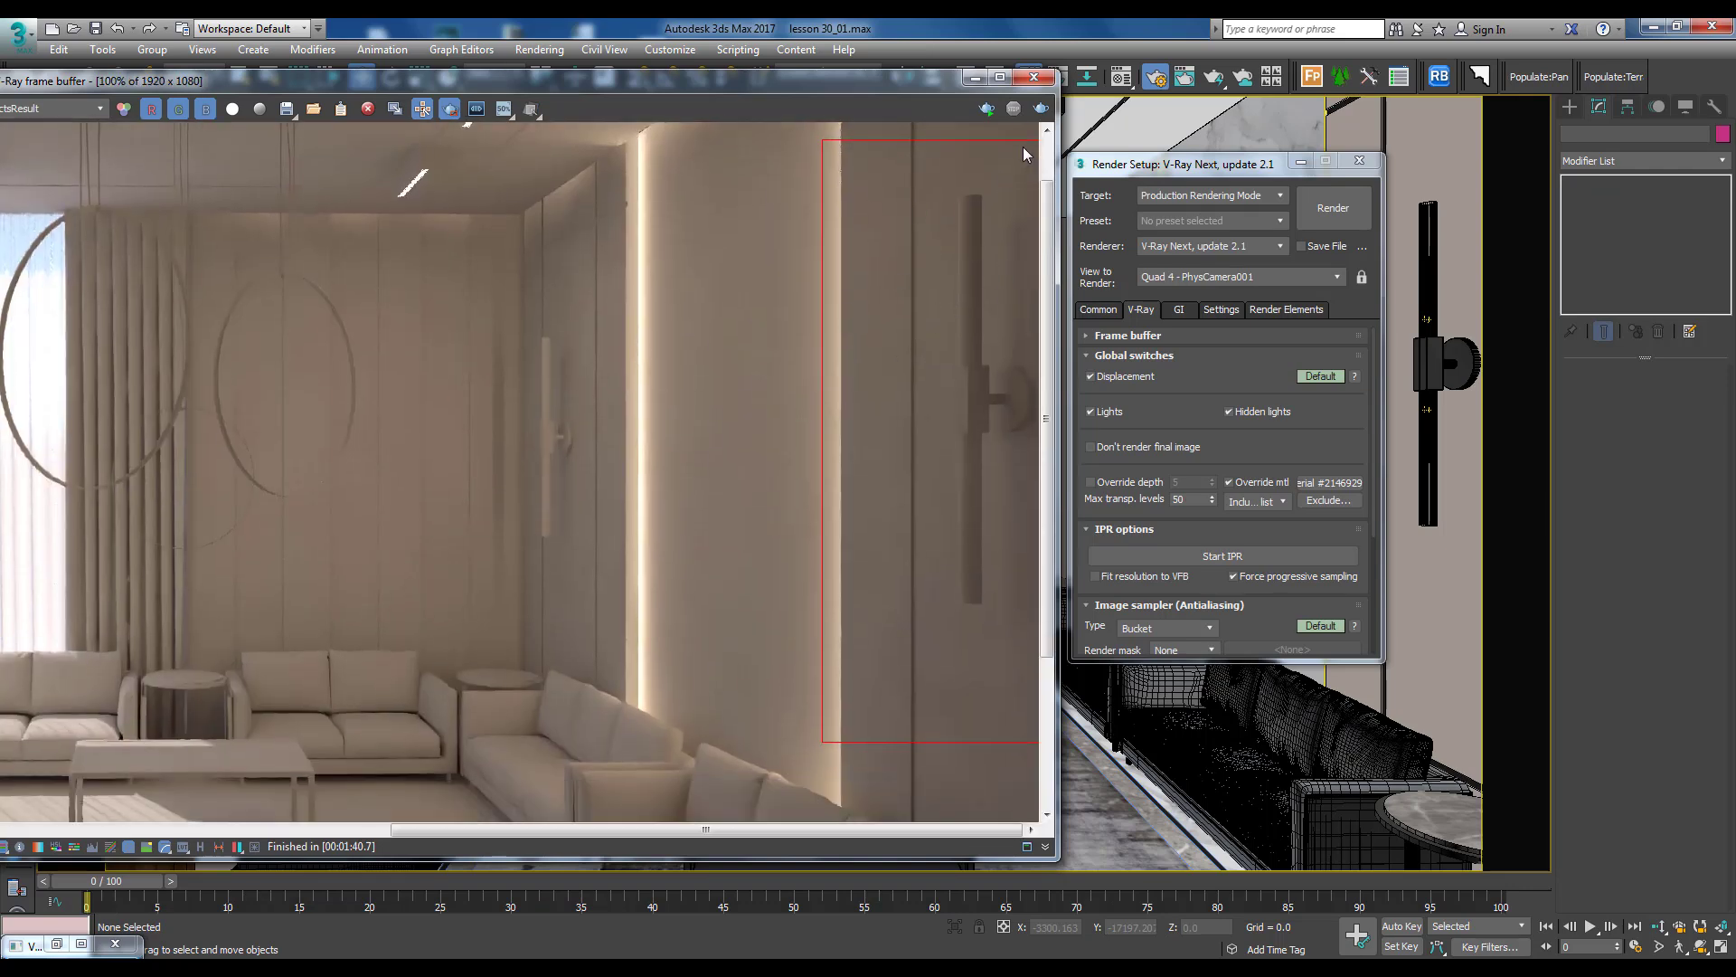
click(986, 111)
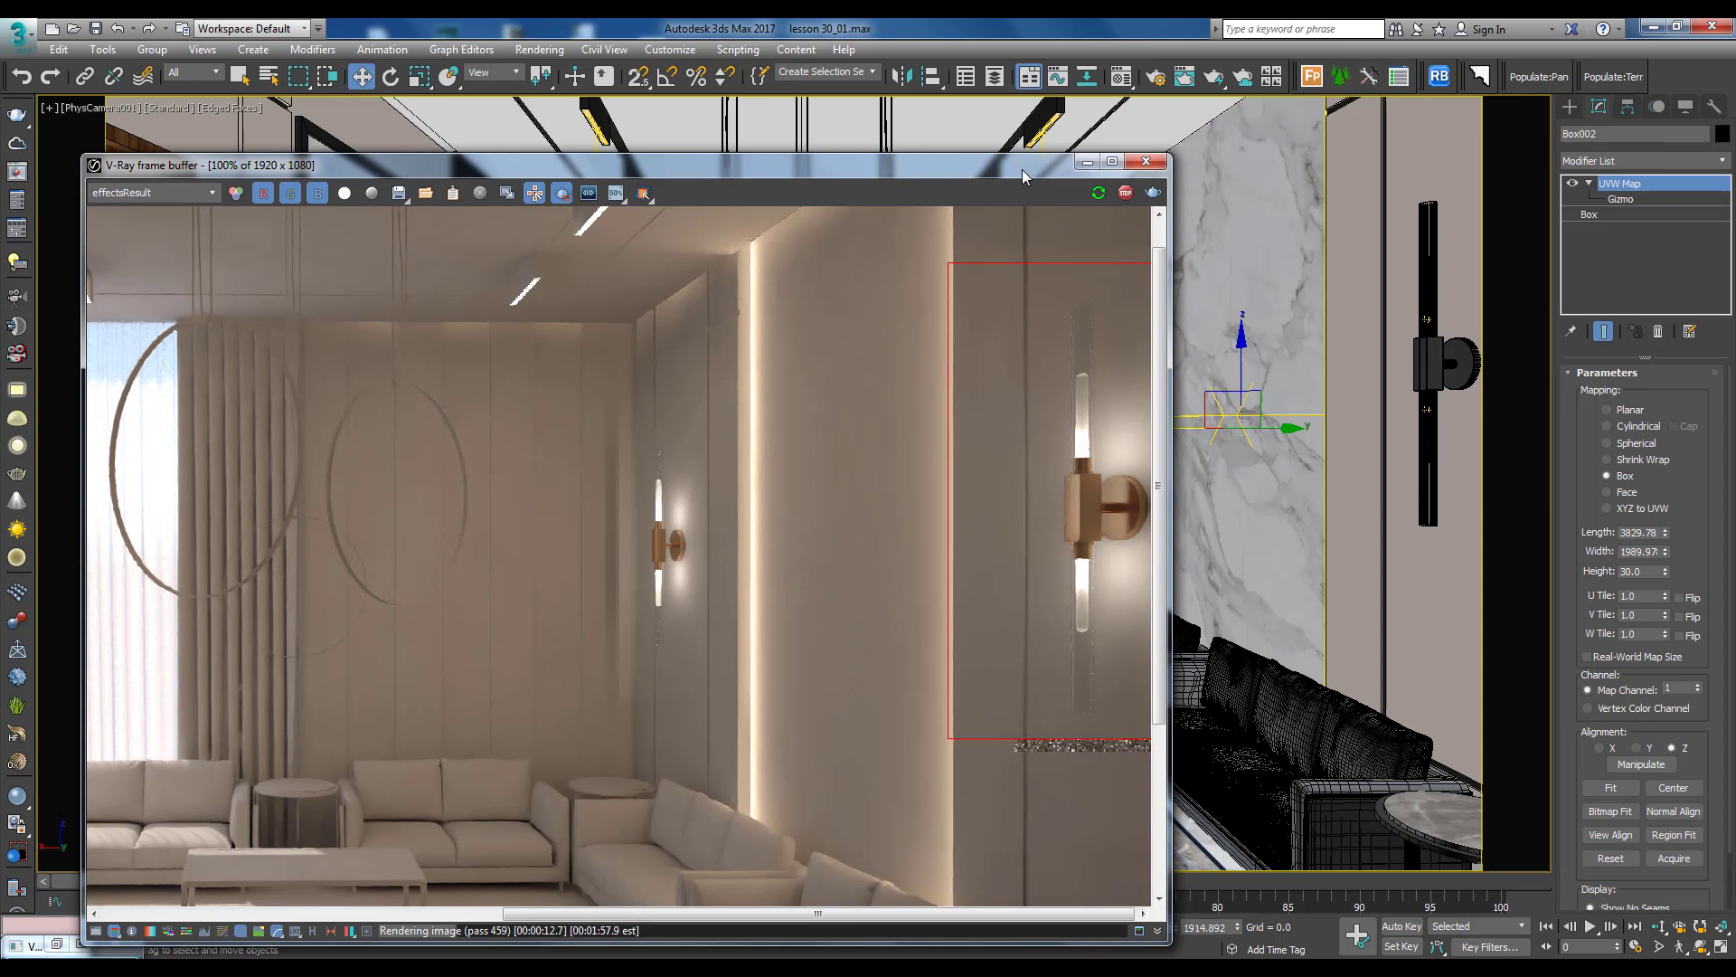
drag(997, 211, 1023, 179)
Raise wall-lamp VRayLight012's multiplier from 30 to 50 and redraw the render region around it
click(196, 72)
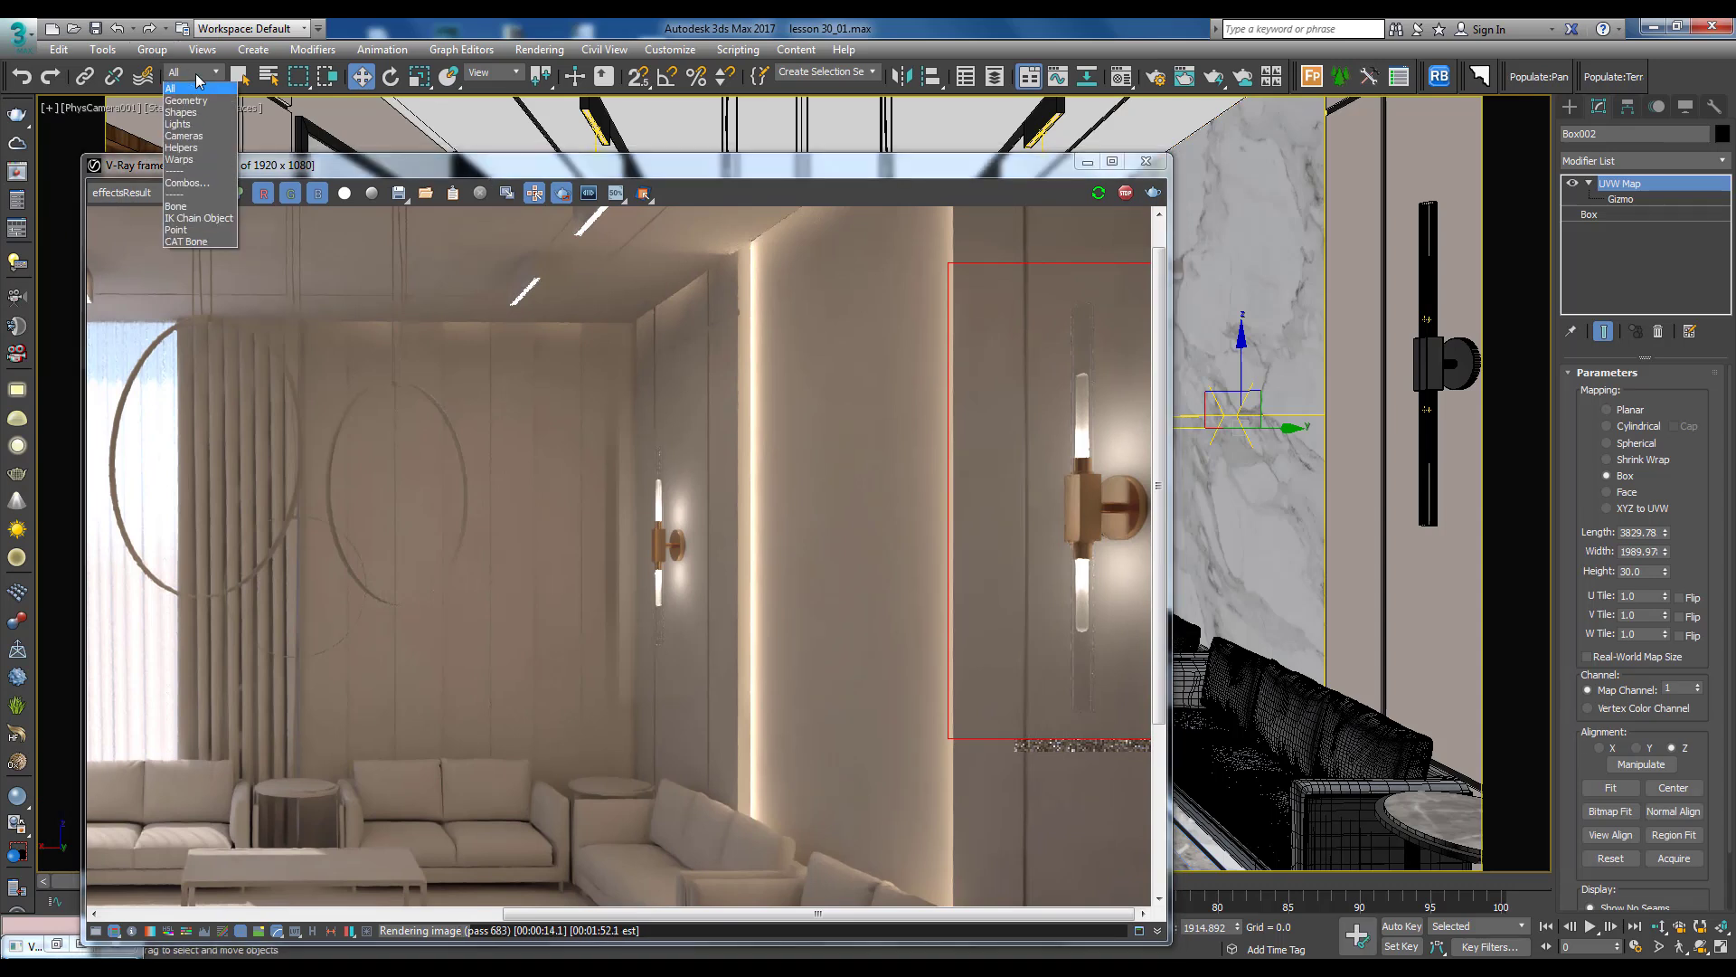
click(178, 124)
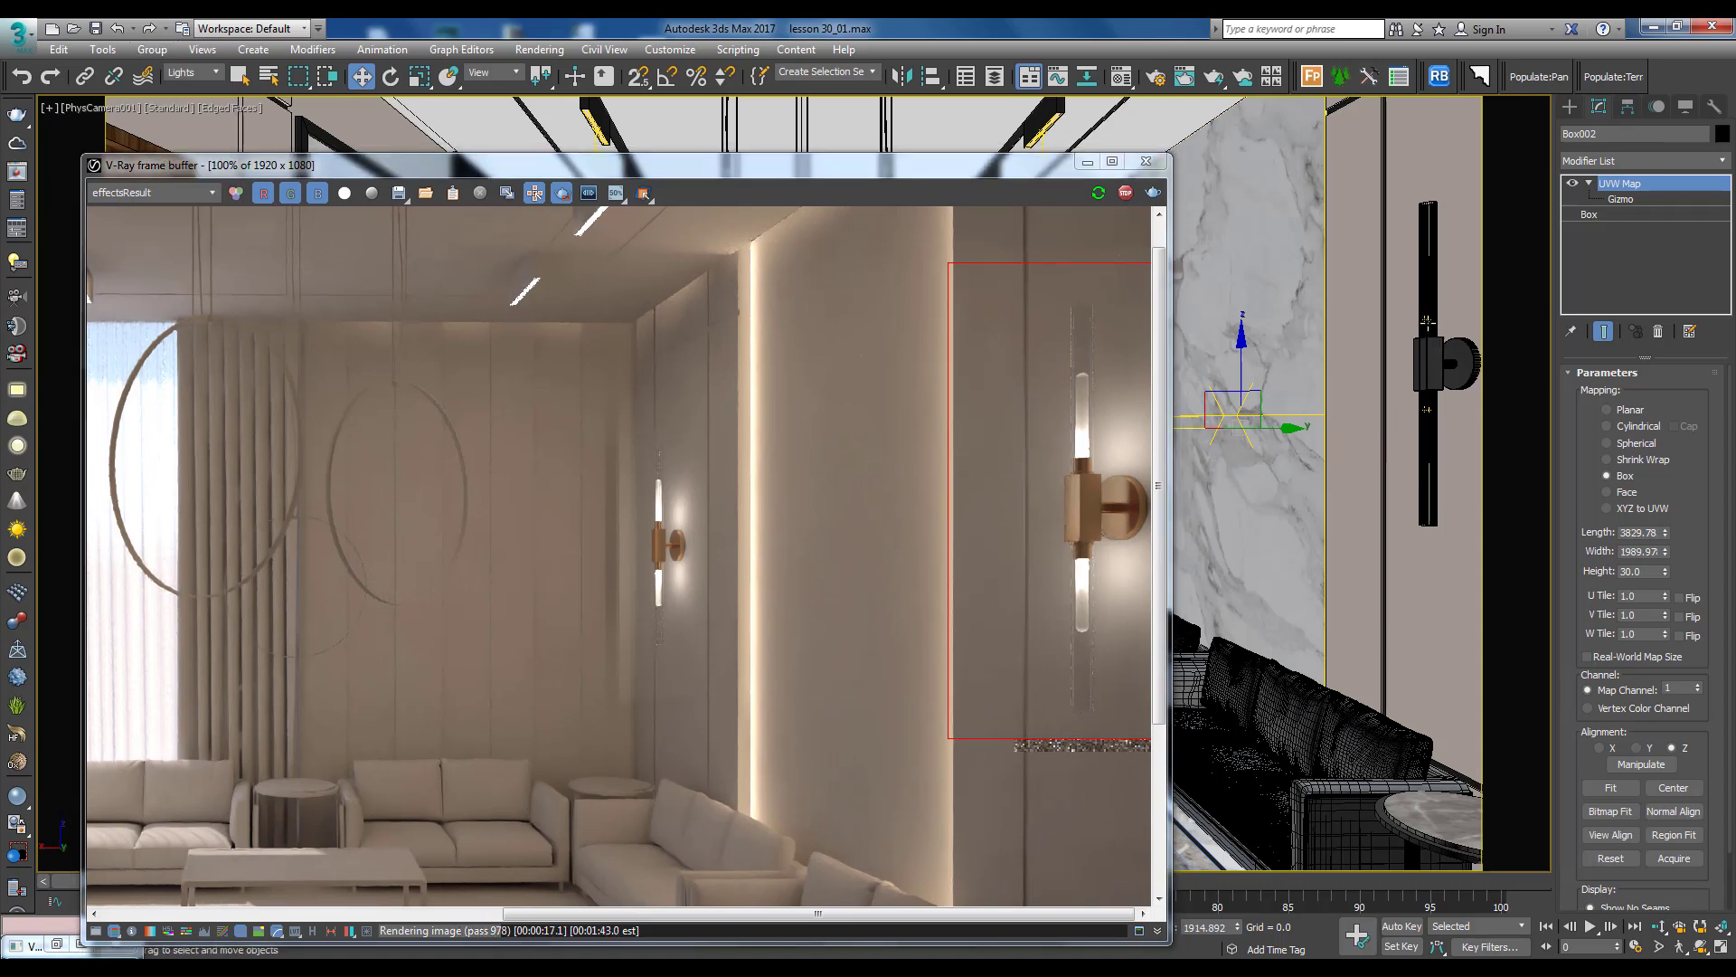
click(1426, 320)
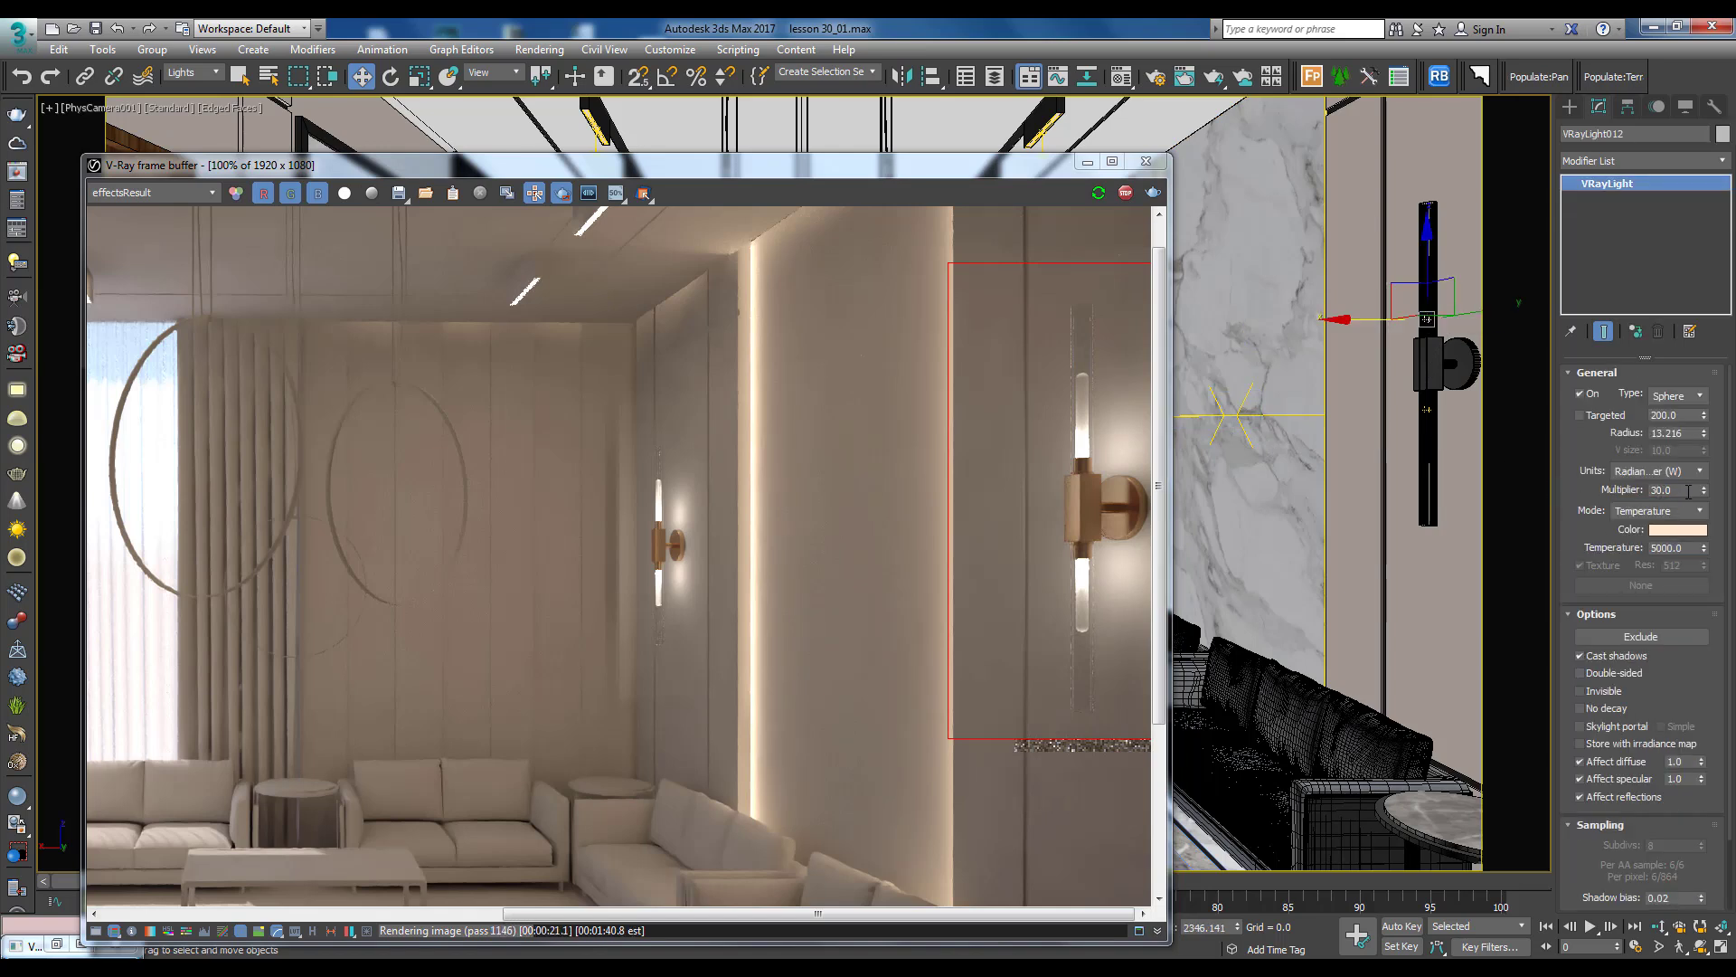
drag(1687, 491, 1628, 486)
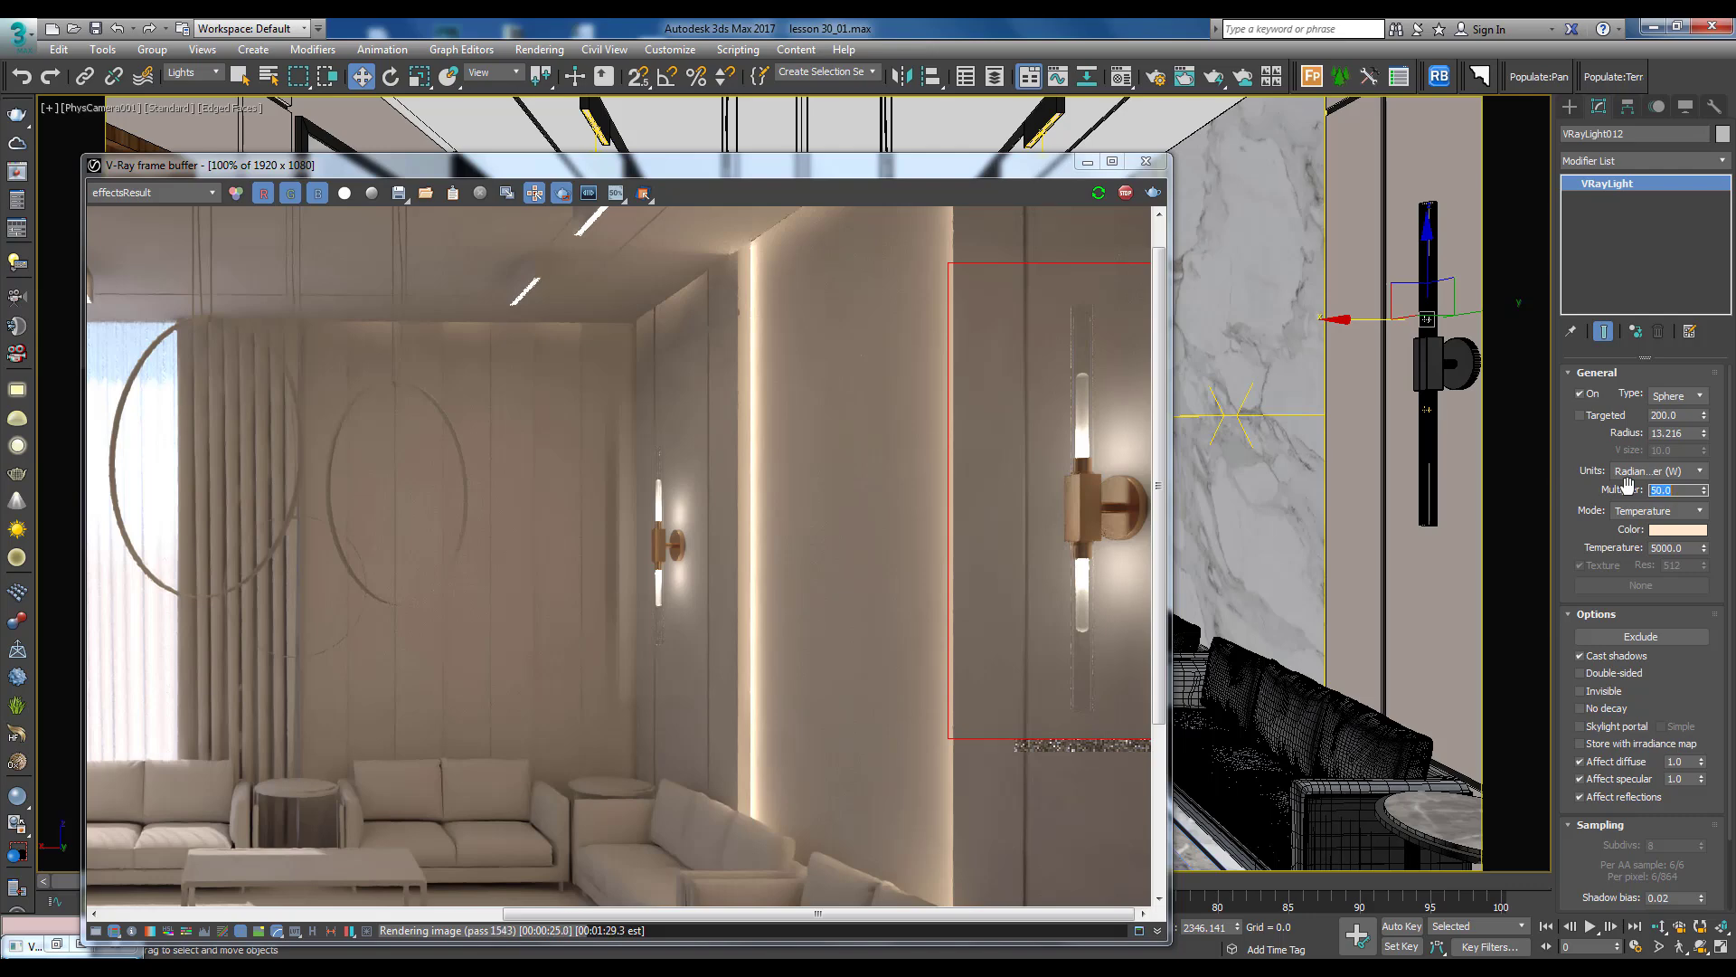
key(Return)
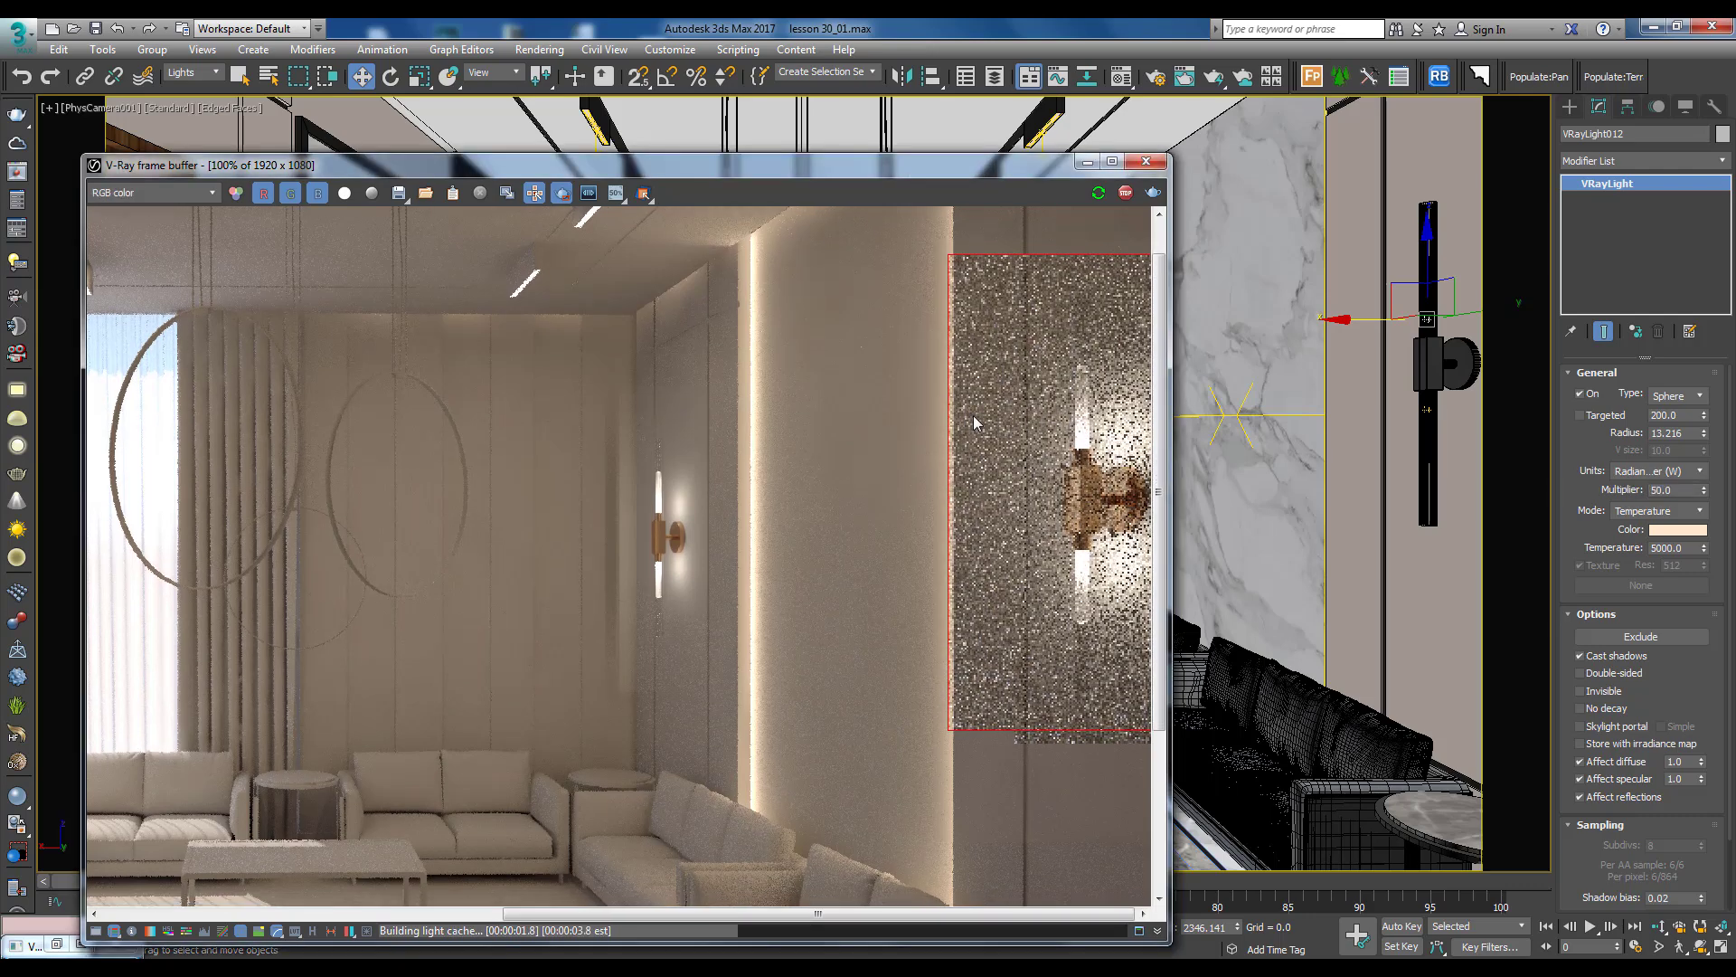
scroll(975, 423, down, 1)
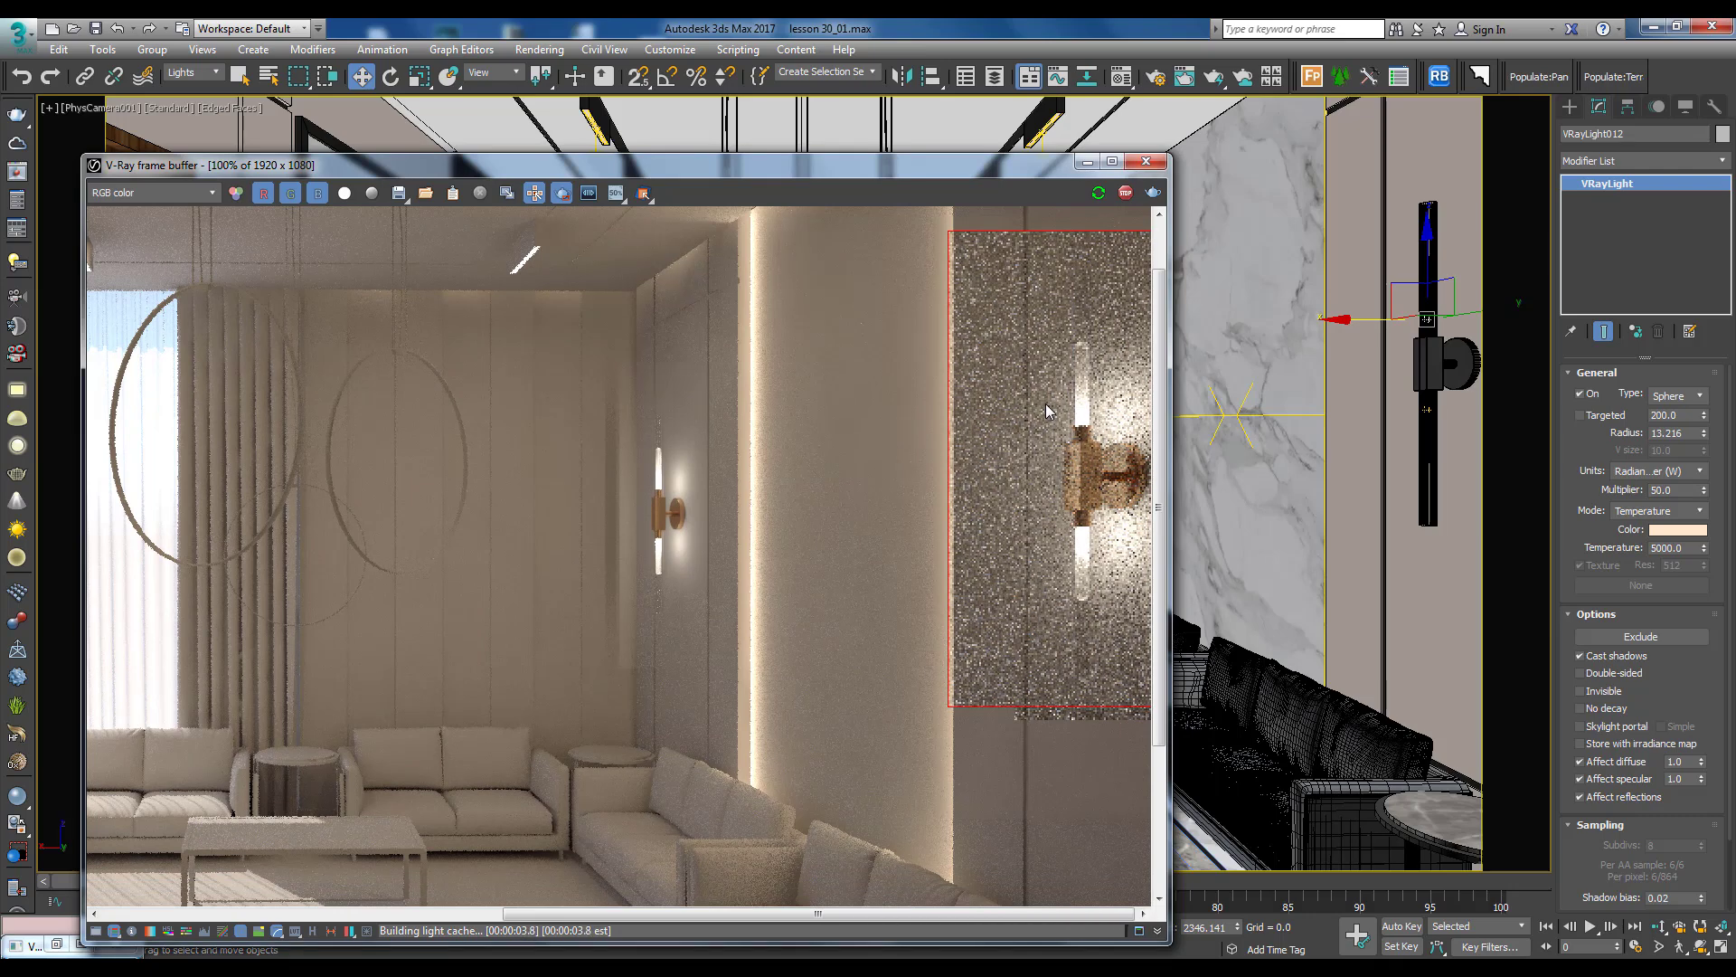
scroll(1047, 409, down, 3)
scroll(830, 500, up, 2)
scroll(830, 500, up, 1)
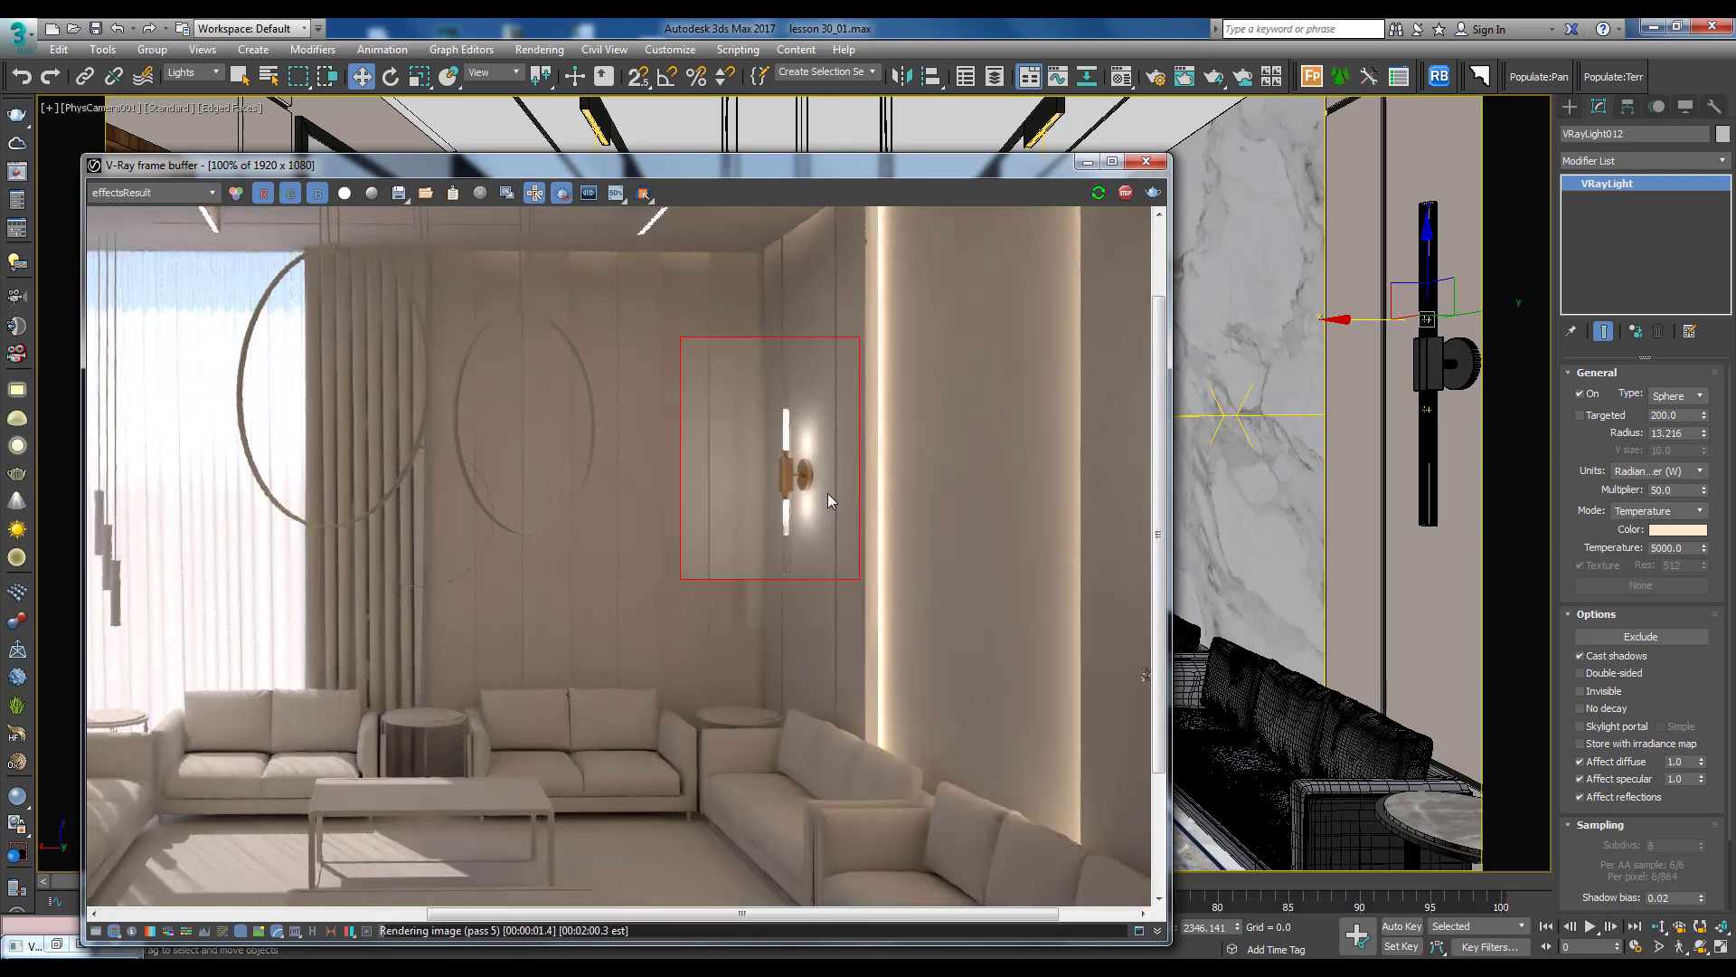
drag(686, 339, 873, 637)
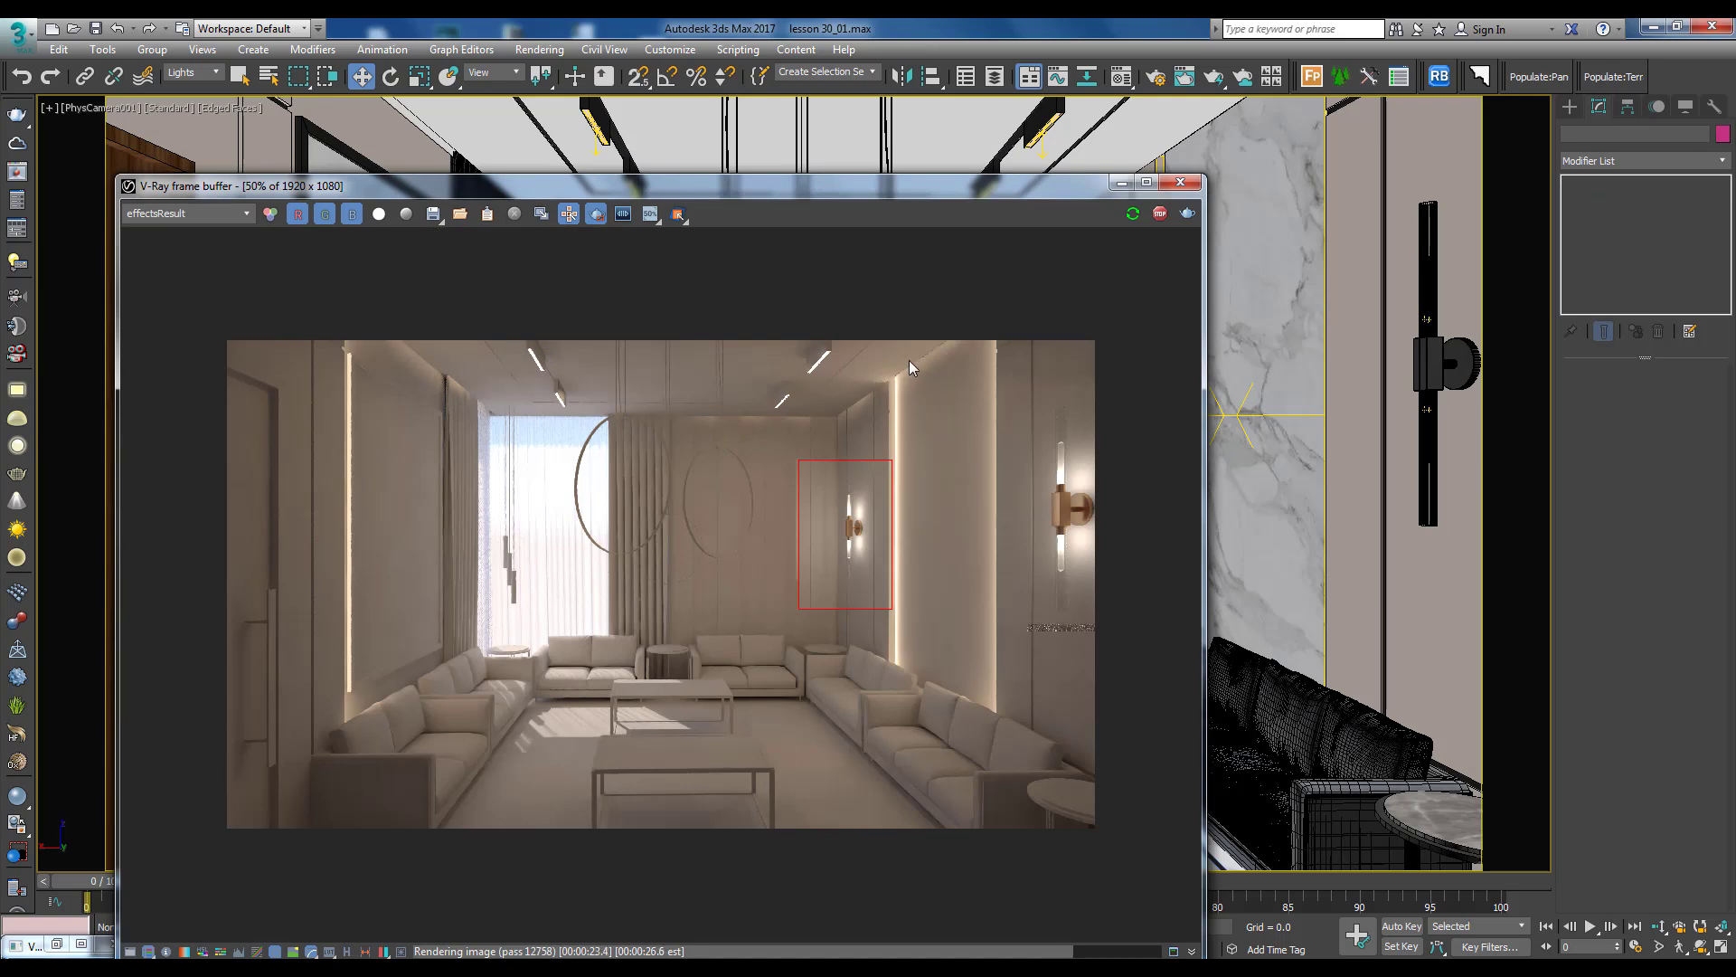
Stop the render, clear the region, and raise VRayLight023's multiplier from 200 to 400
click(1160, 214)
click(592, 215)
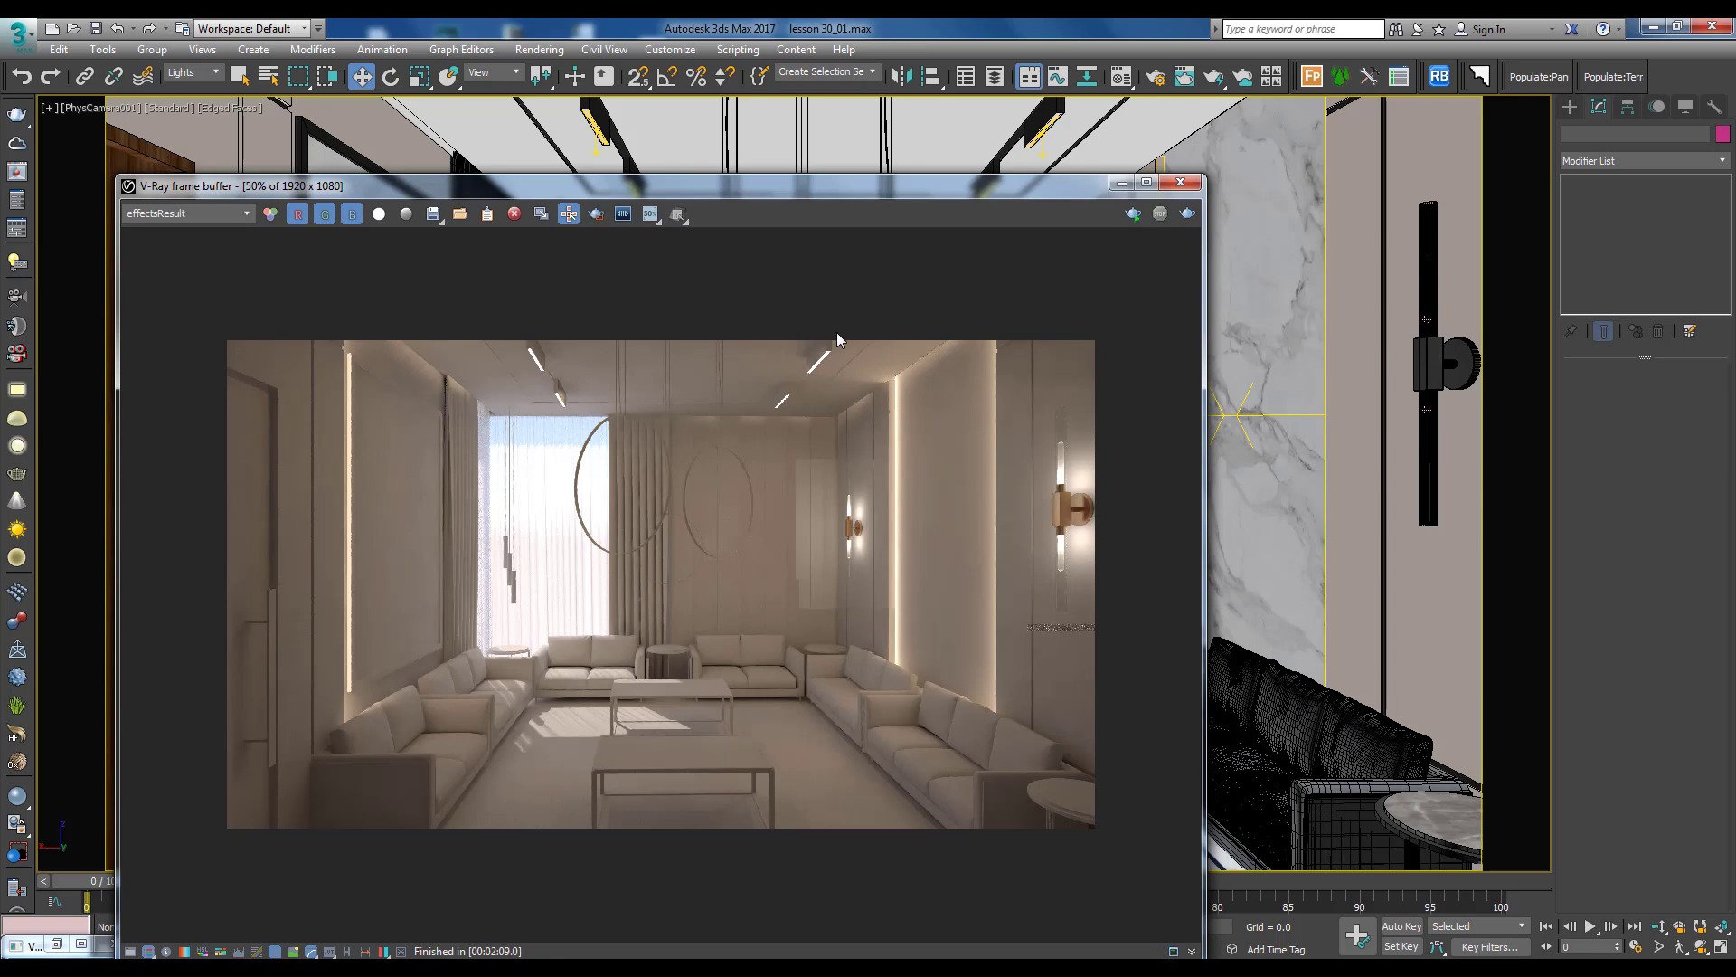
key(F3)
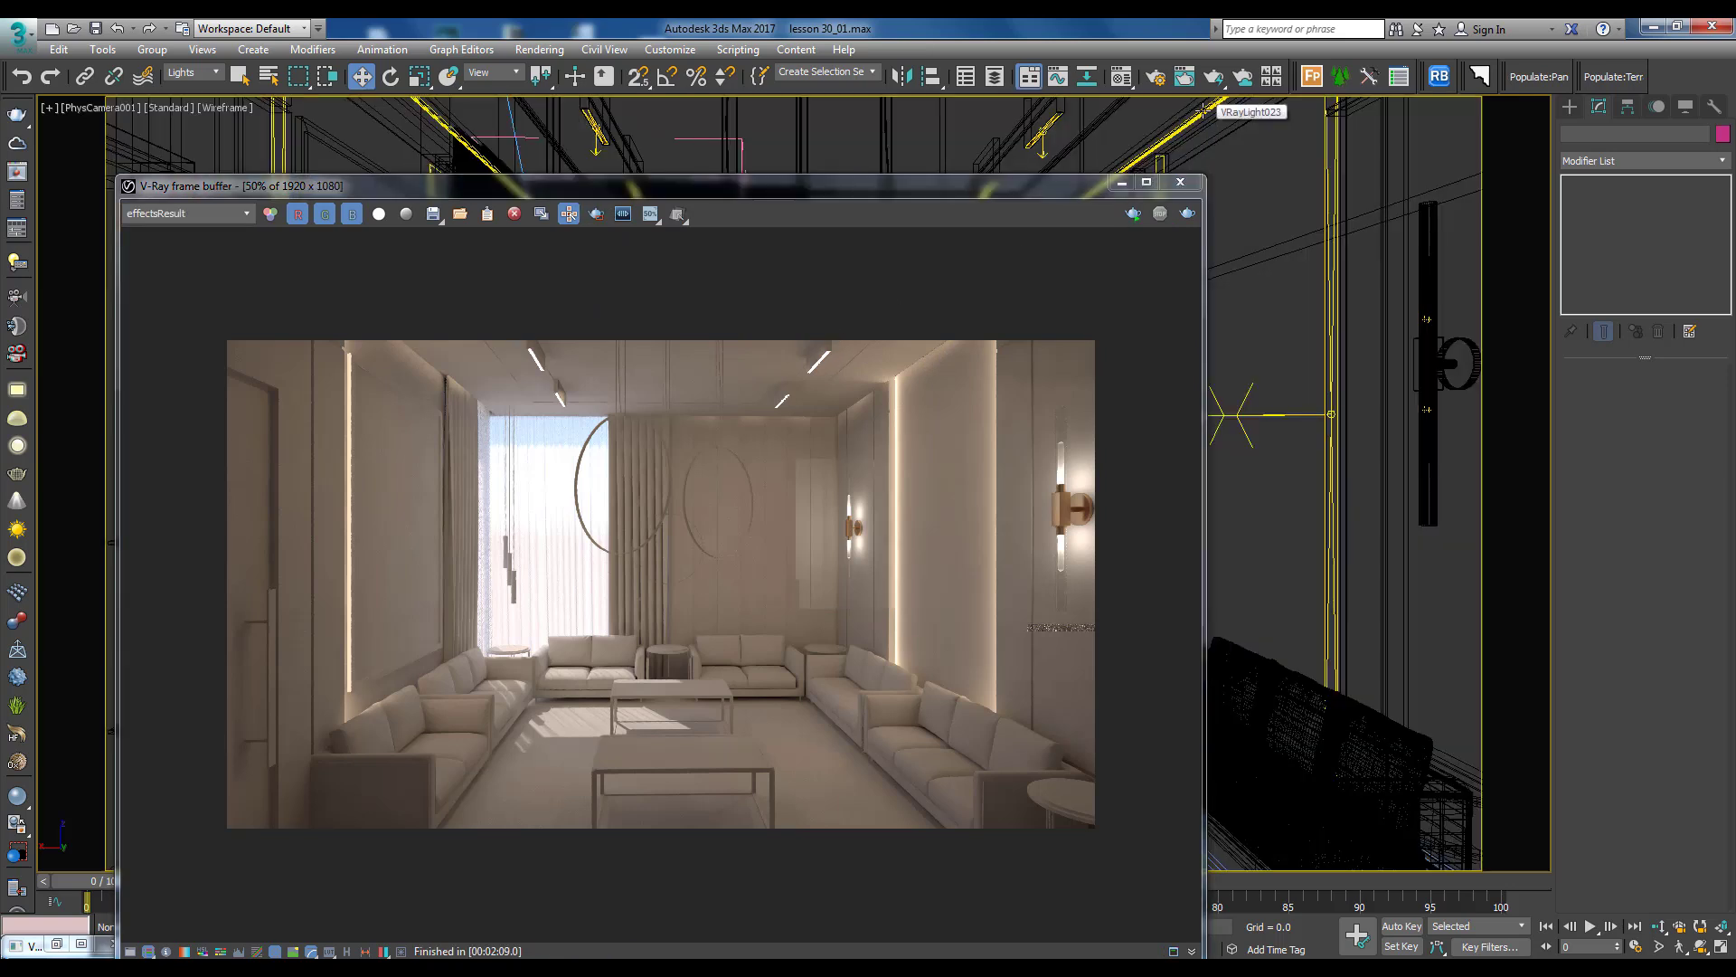
click(1202, 110)
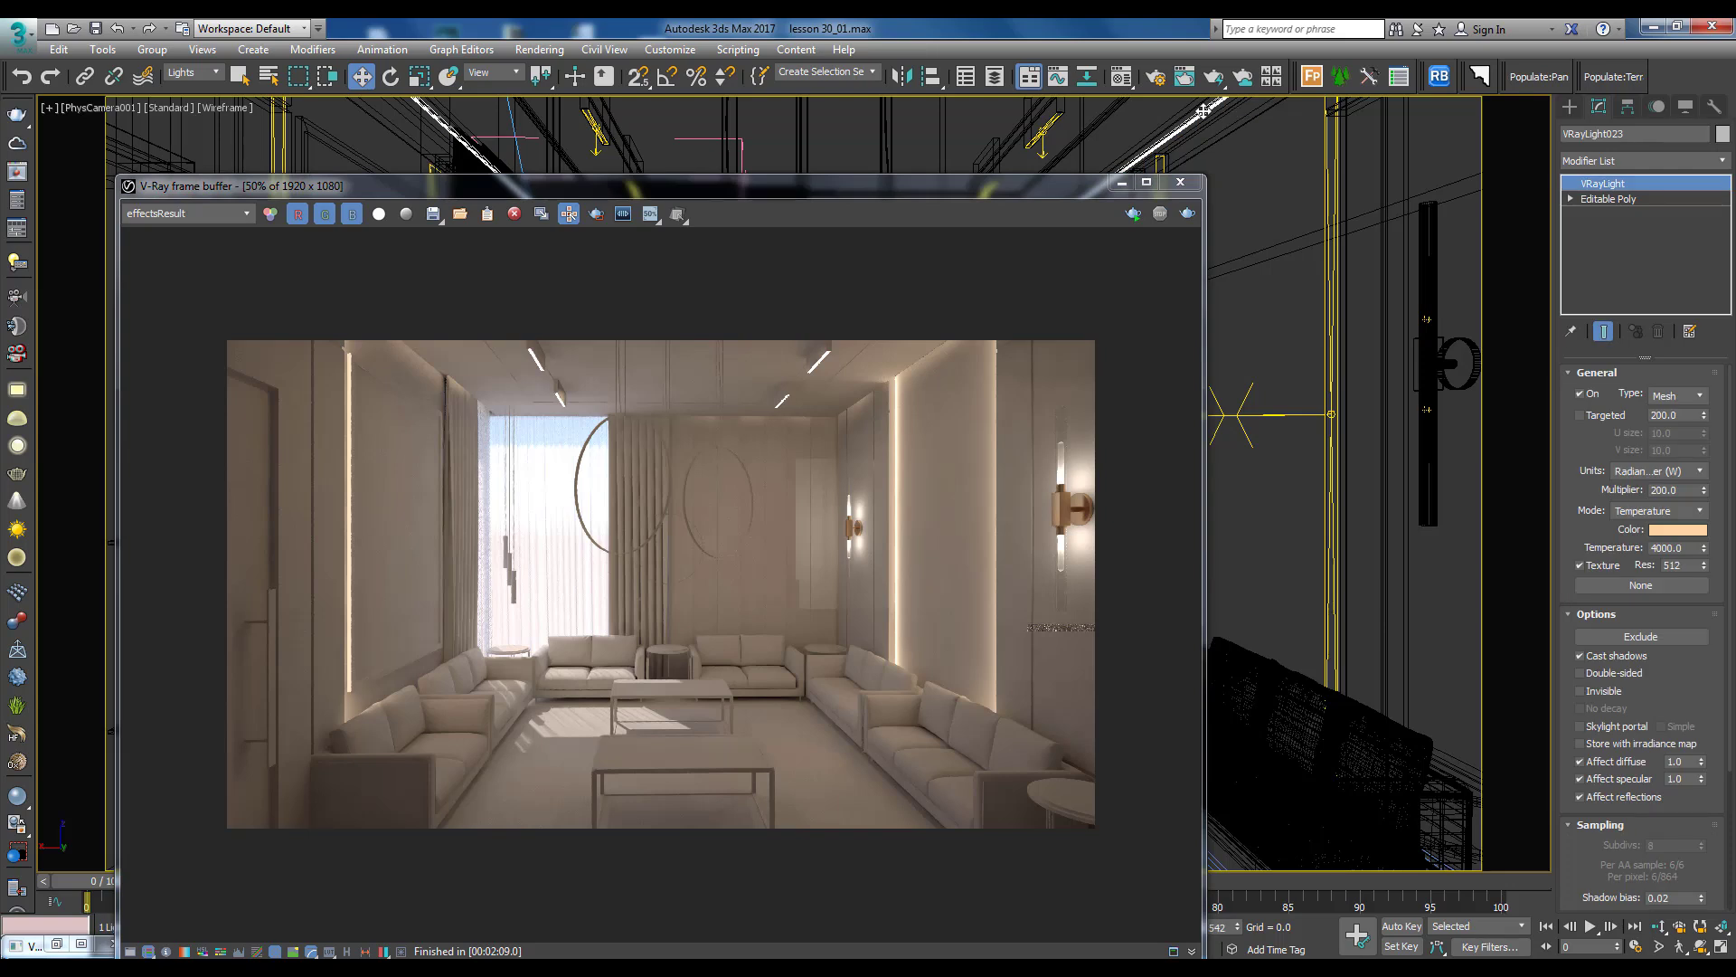
double_click(1664, 489)
click(1652, 490)
key(Delete)
text(4)
Interactively render a region drawn over the ceiling
click(596, 214)
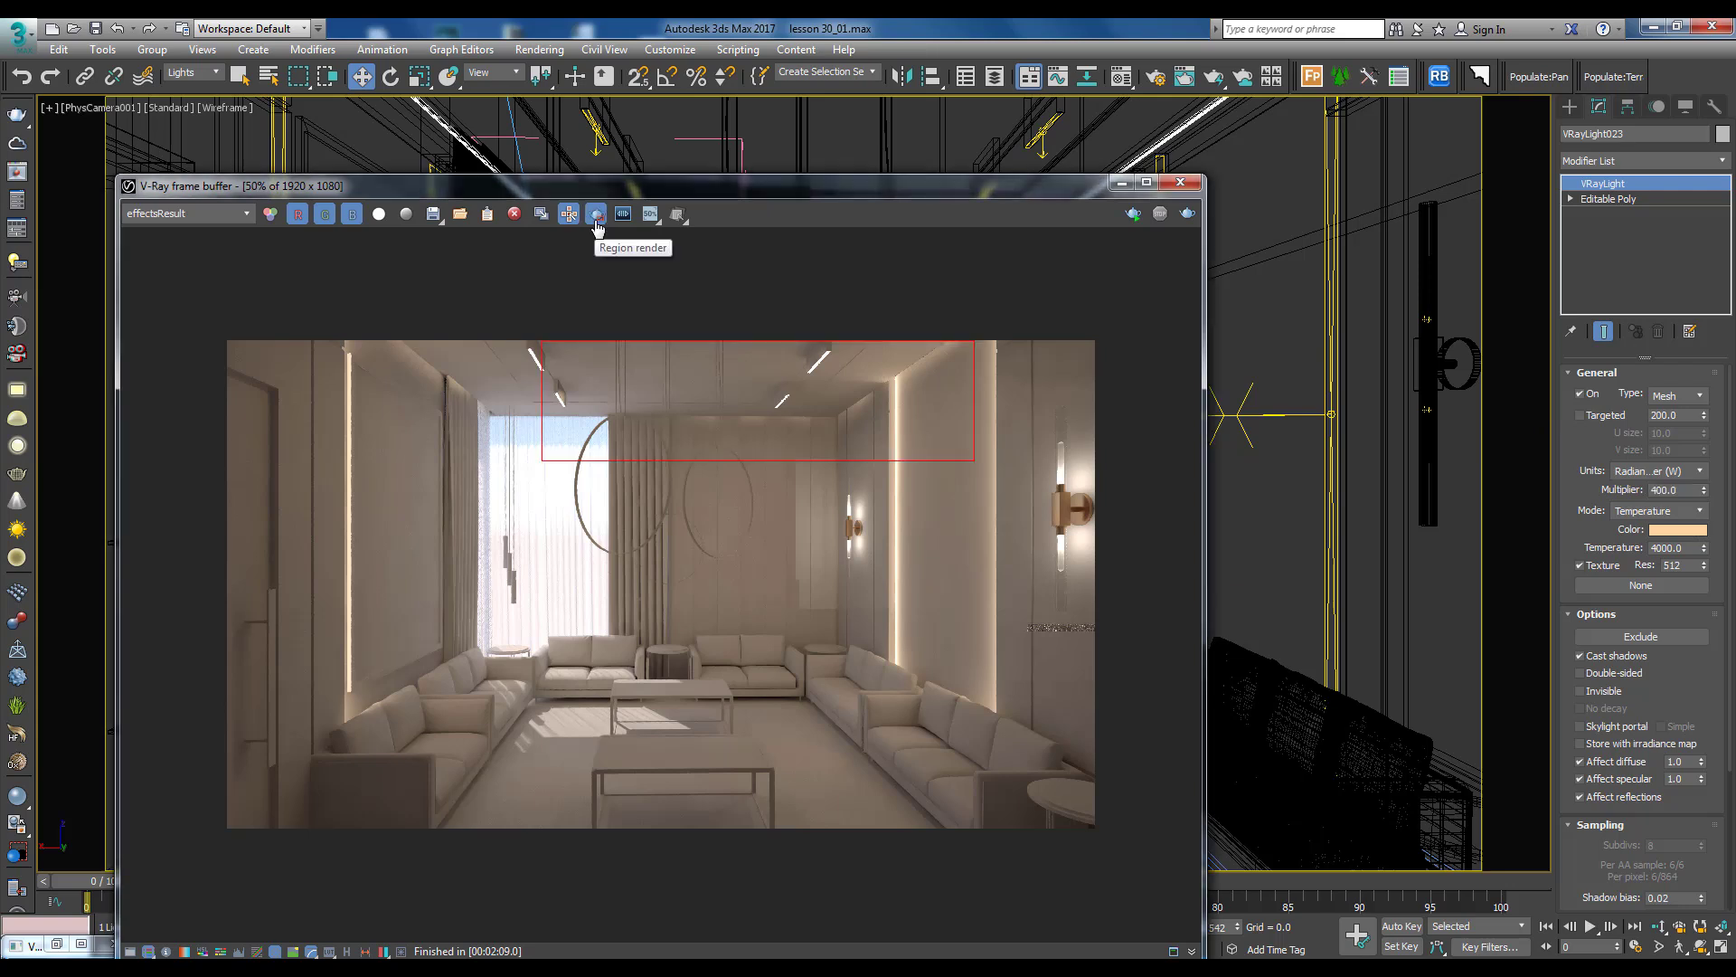
drag(962, 340, 525, 484)
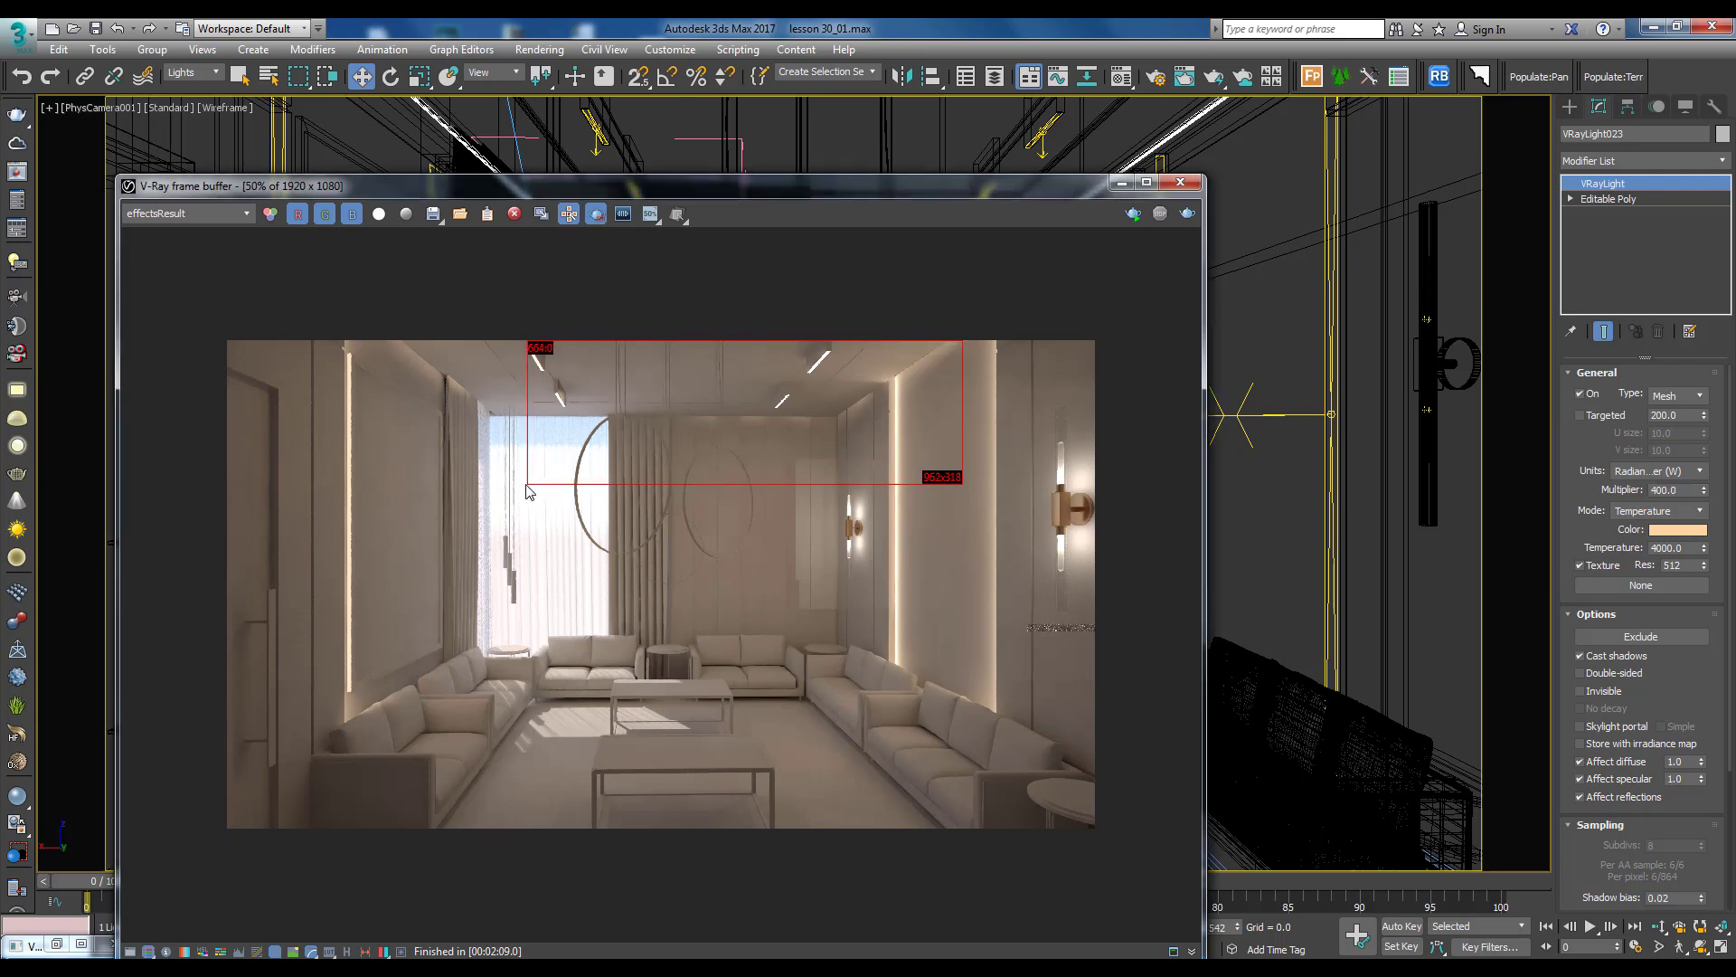
click(1132, 214)
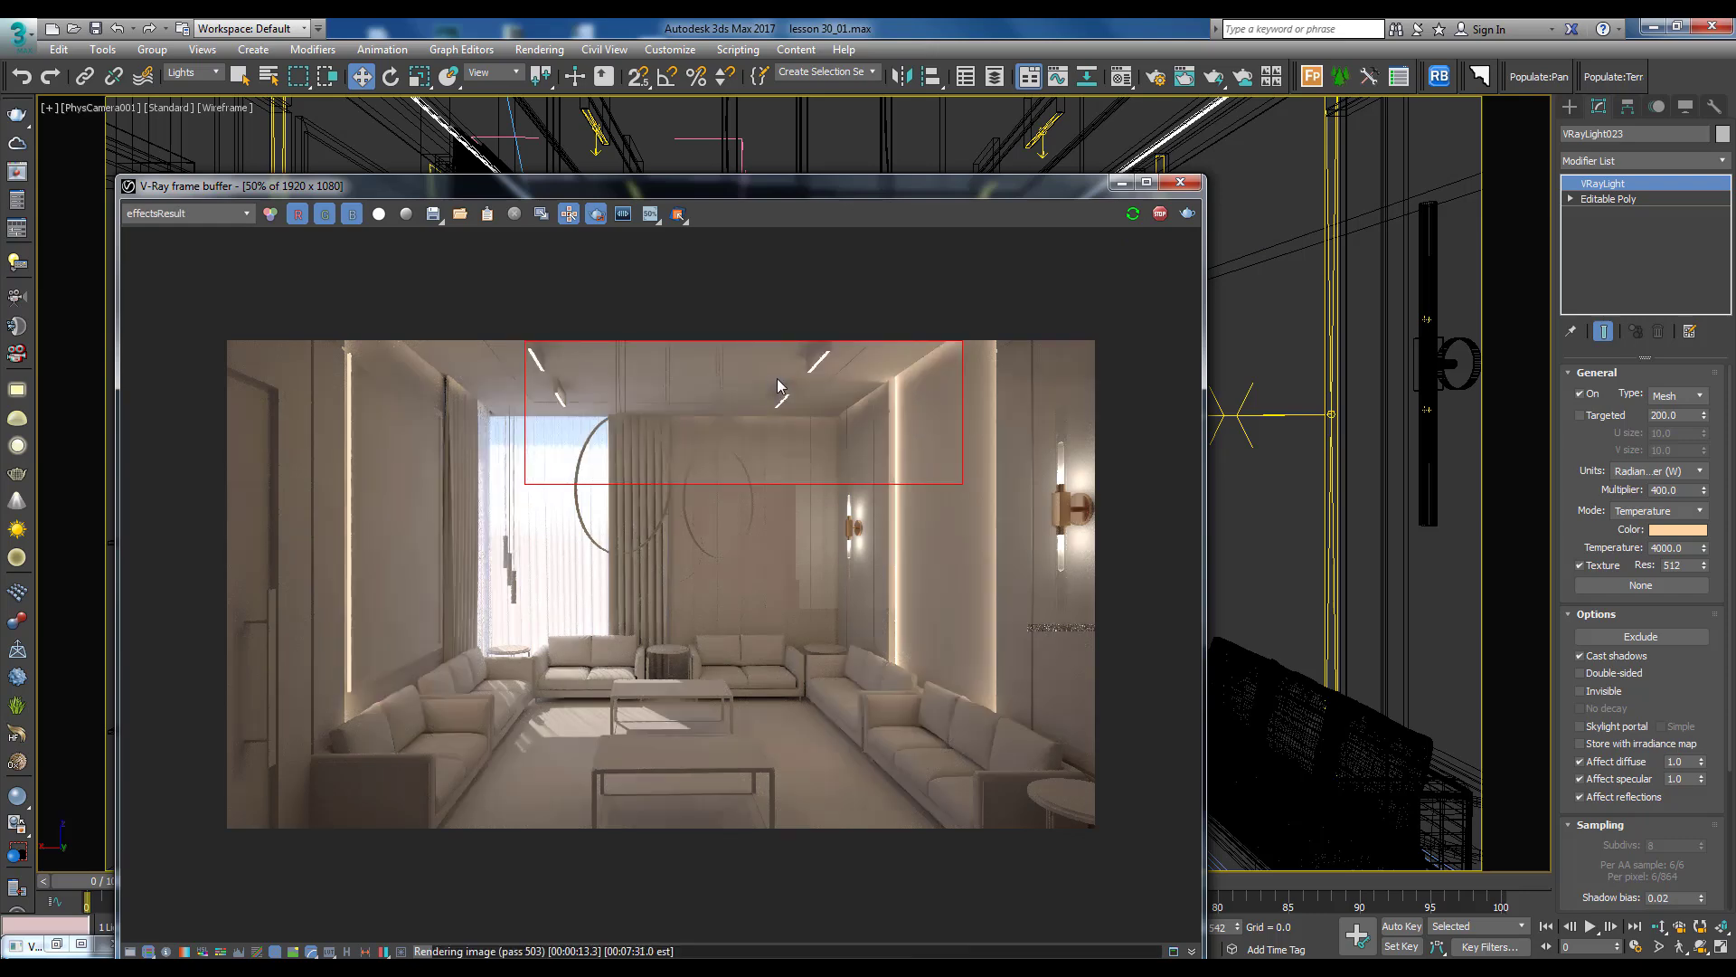
Draw a new render region at the image's top left, then bring up the render settings
drag(358, 342, 528, 426)
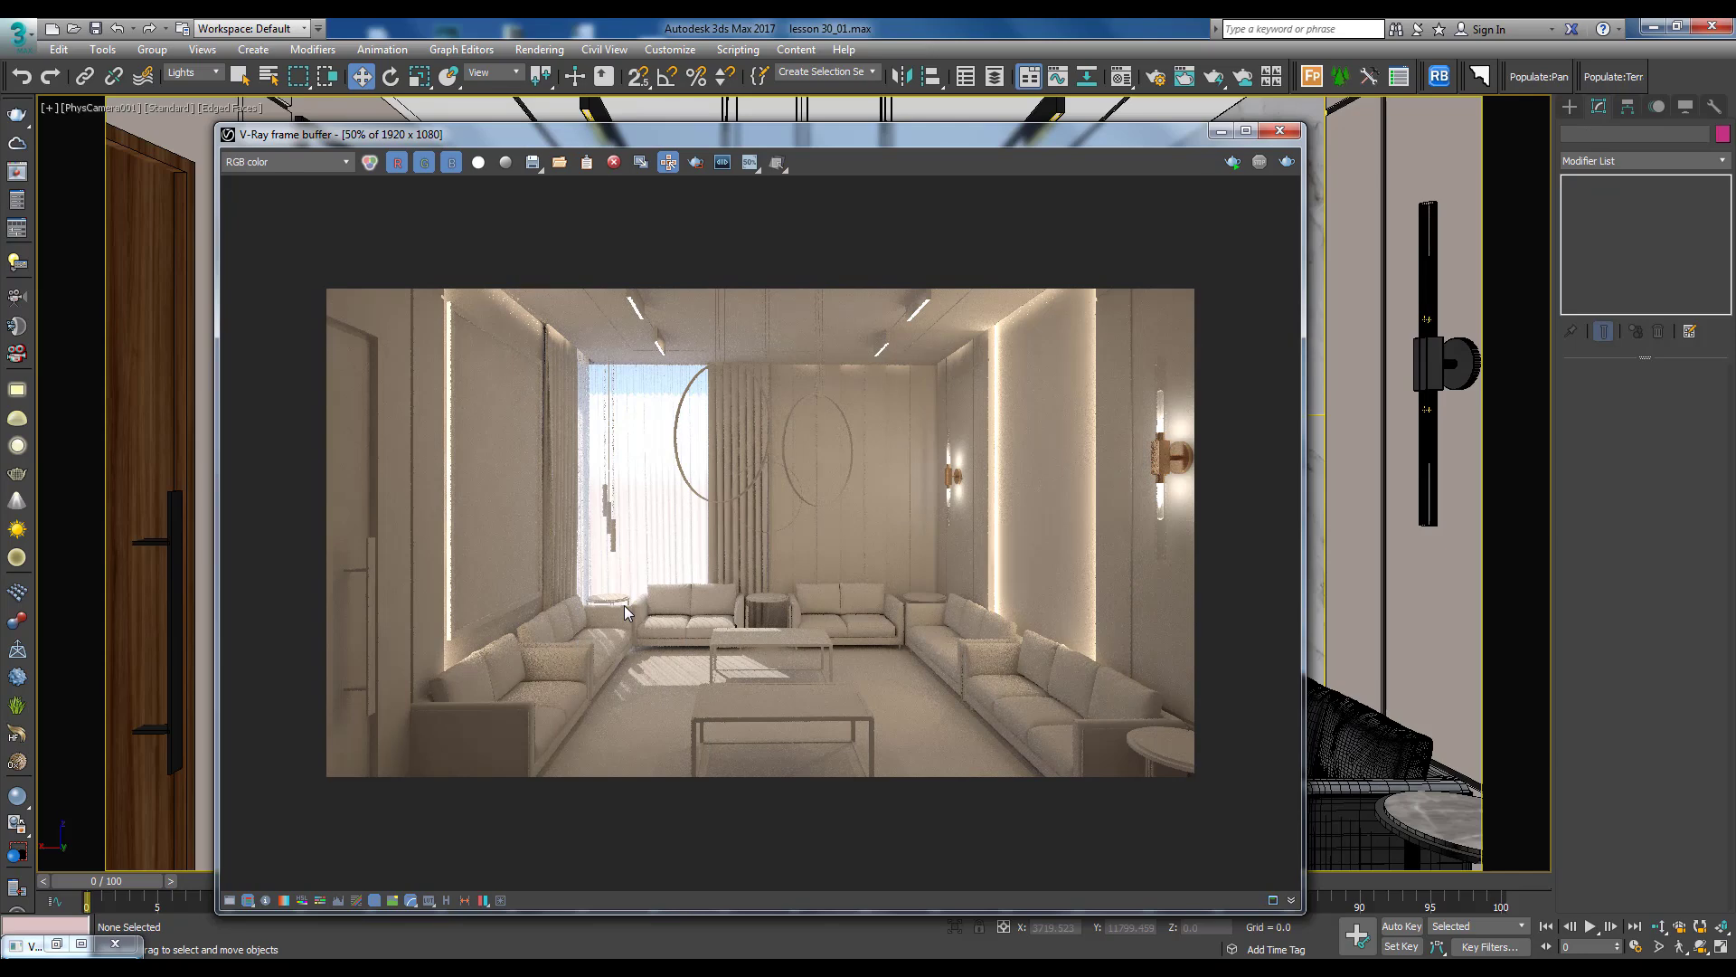
click(1152, 83)
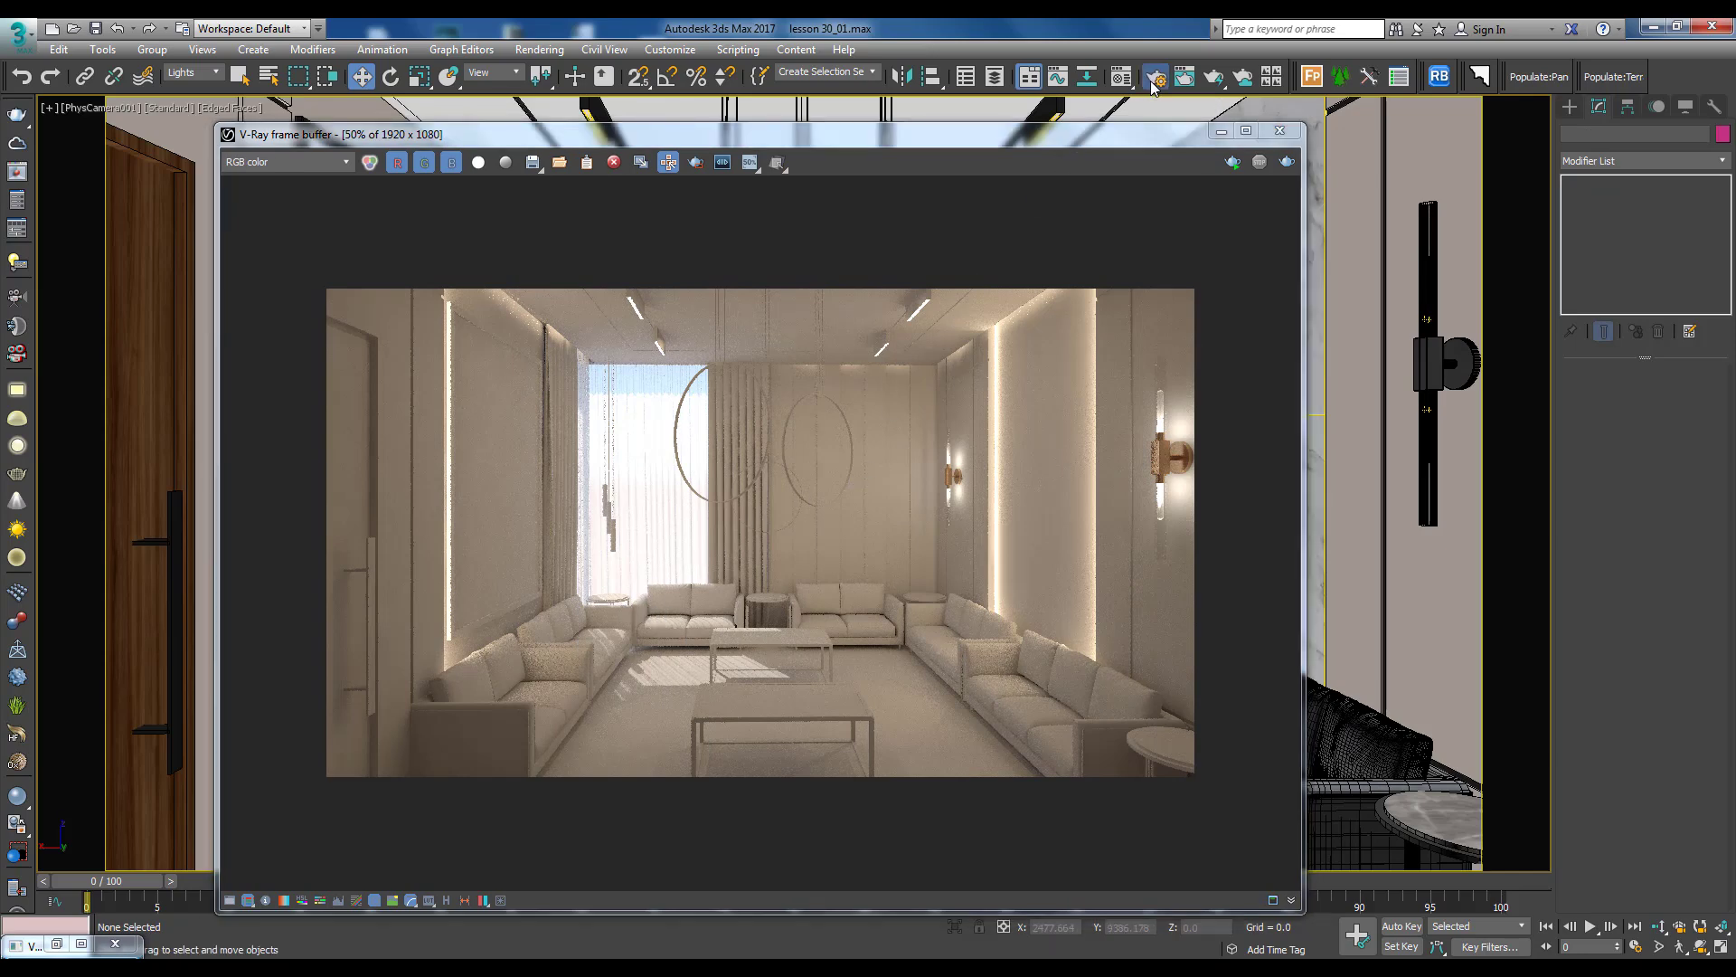
Turn off Override mtl and preview the room's real materials in a stopped interactive render
click(1158, 79)
key(F10)
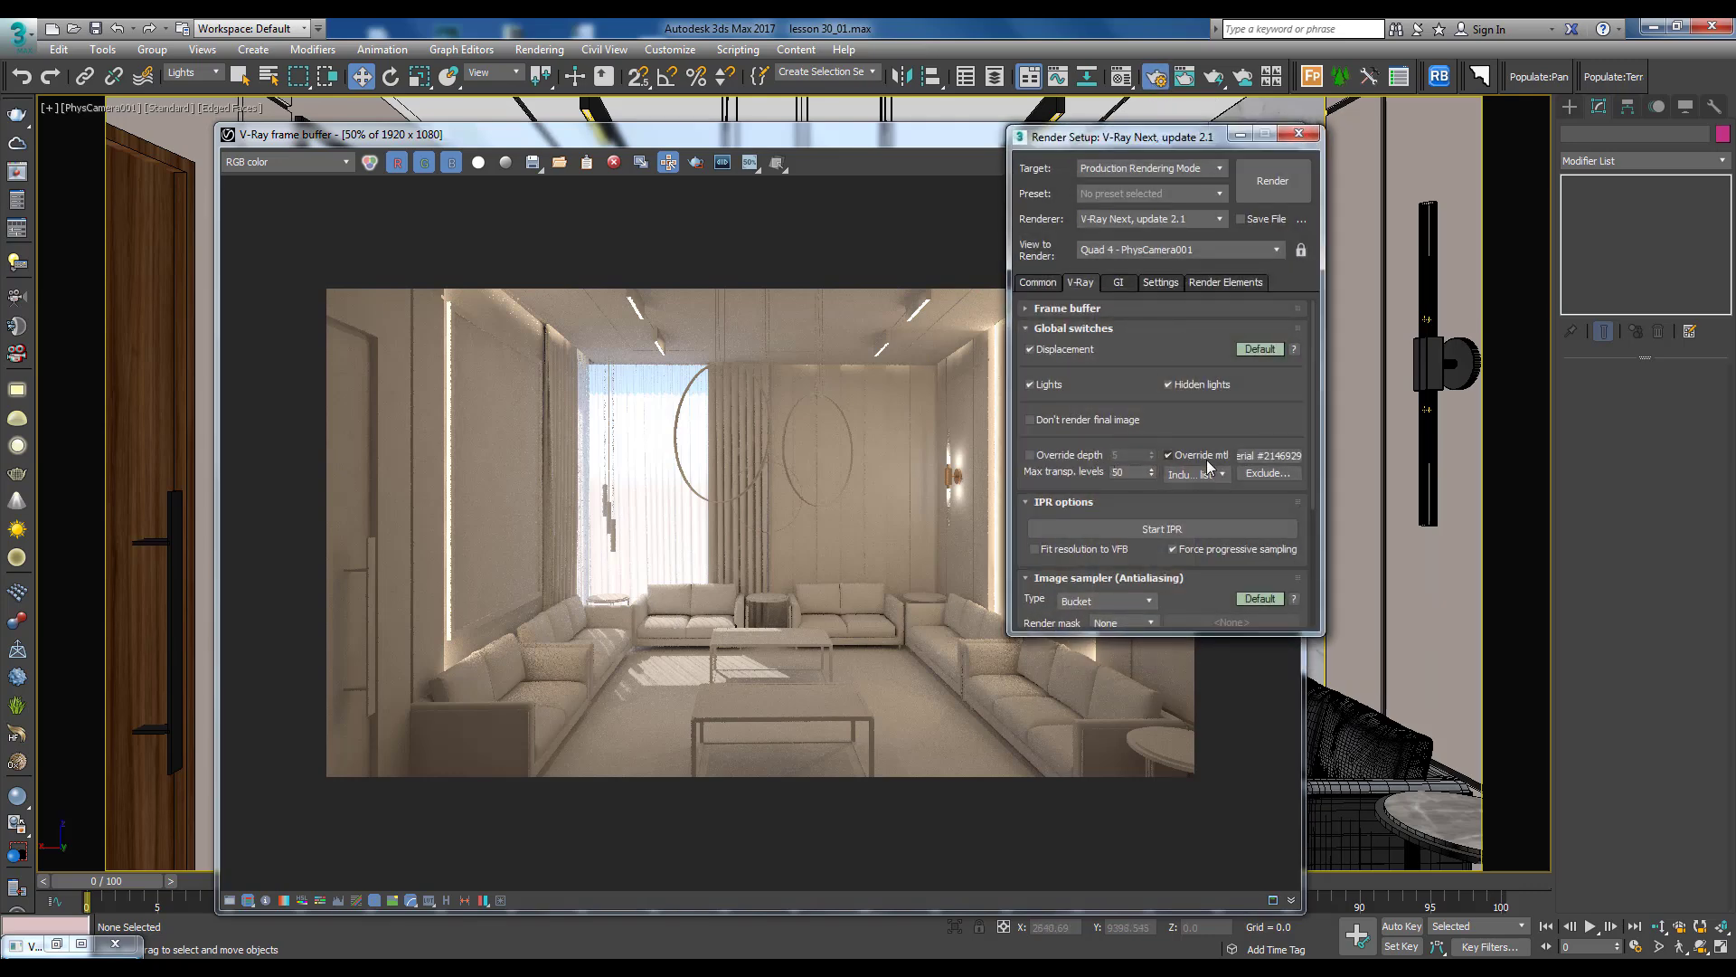
click(1198, 456)
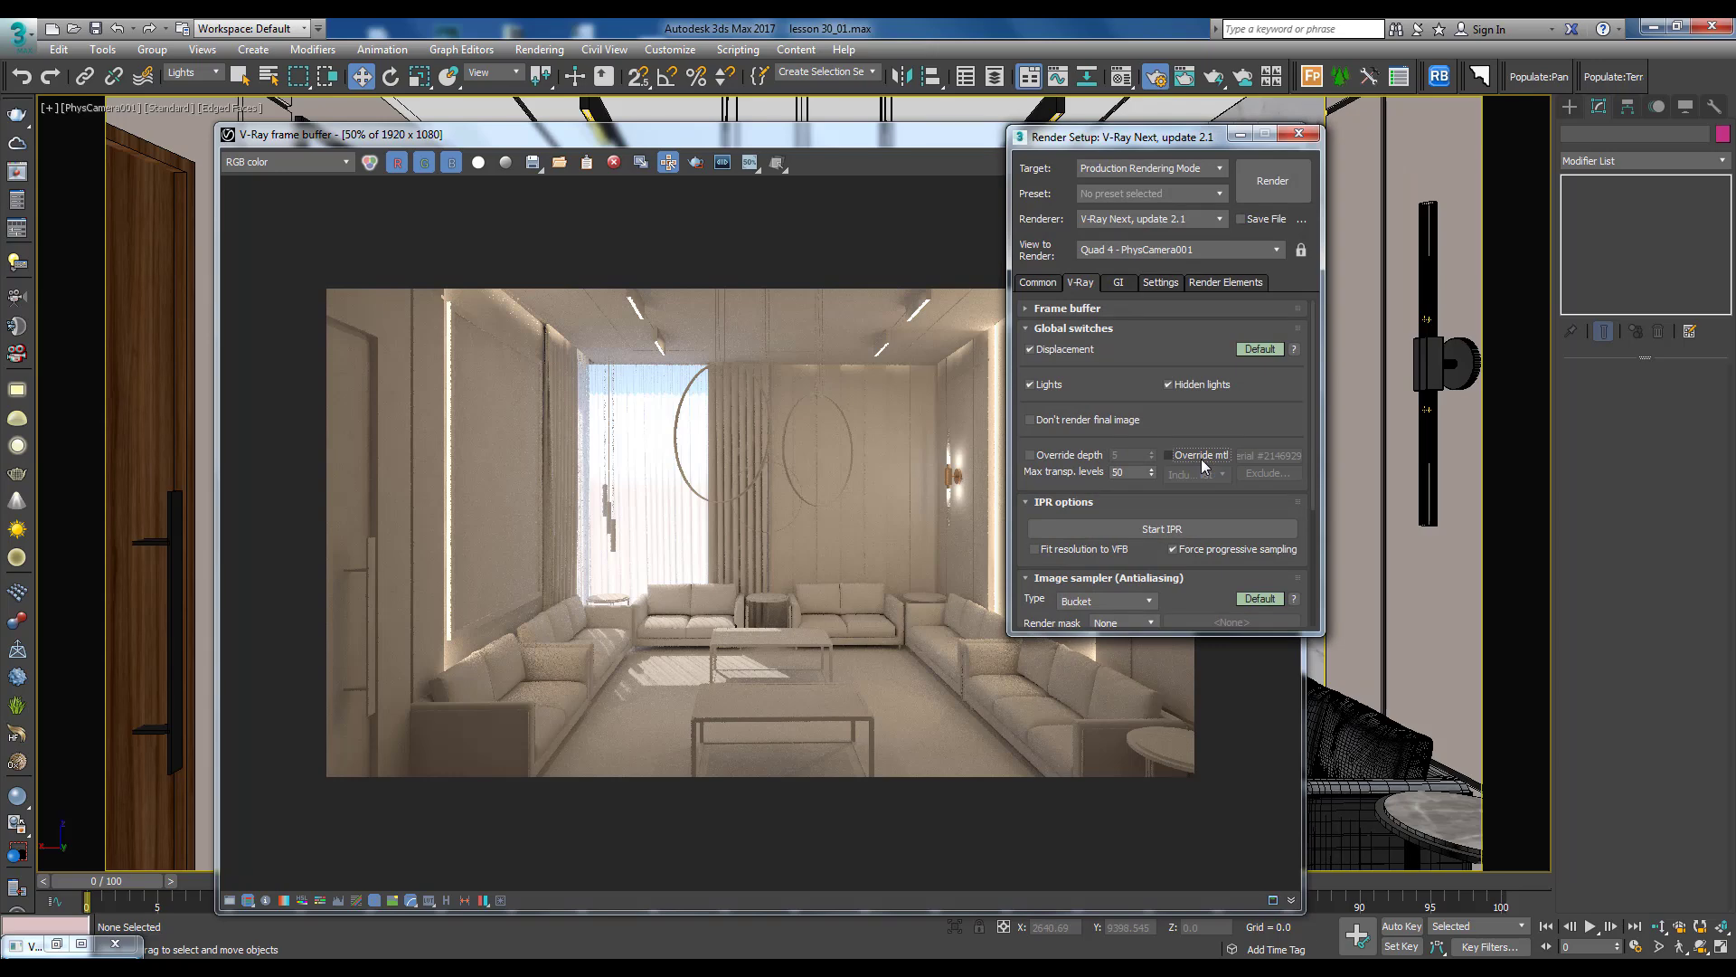
click(1166, 529)
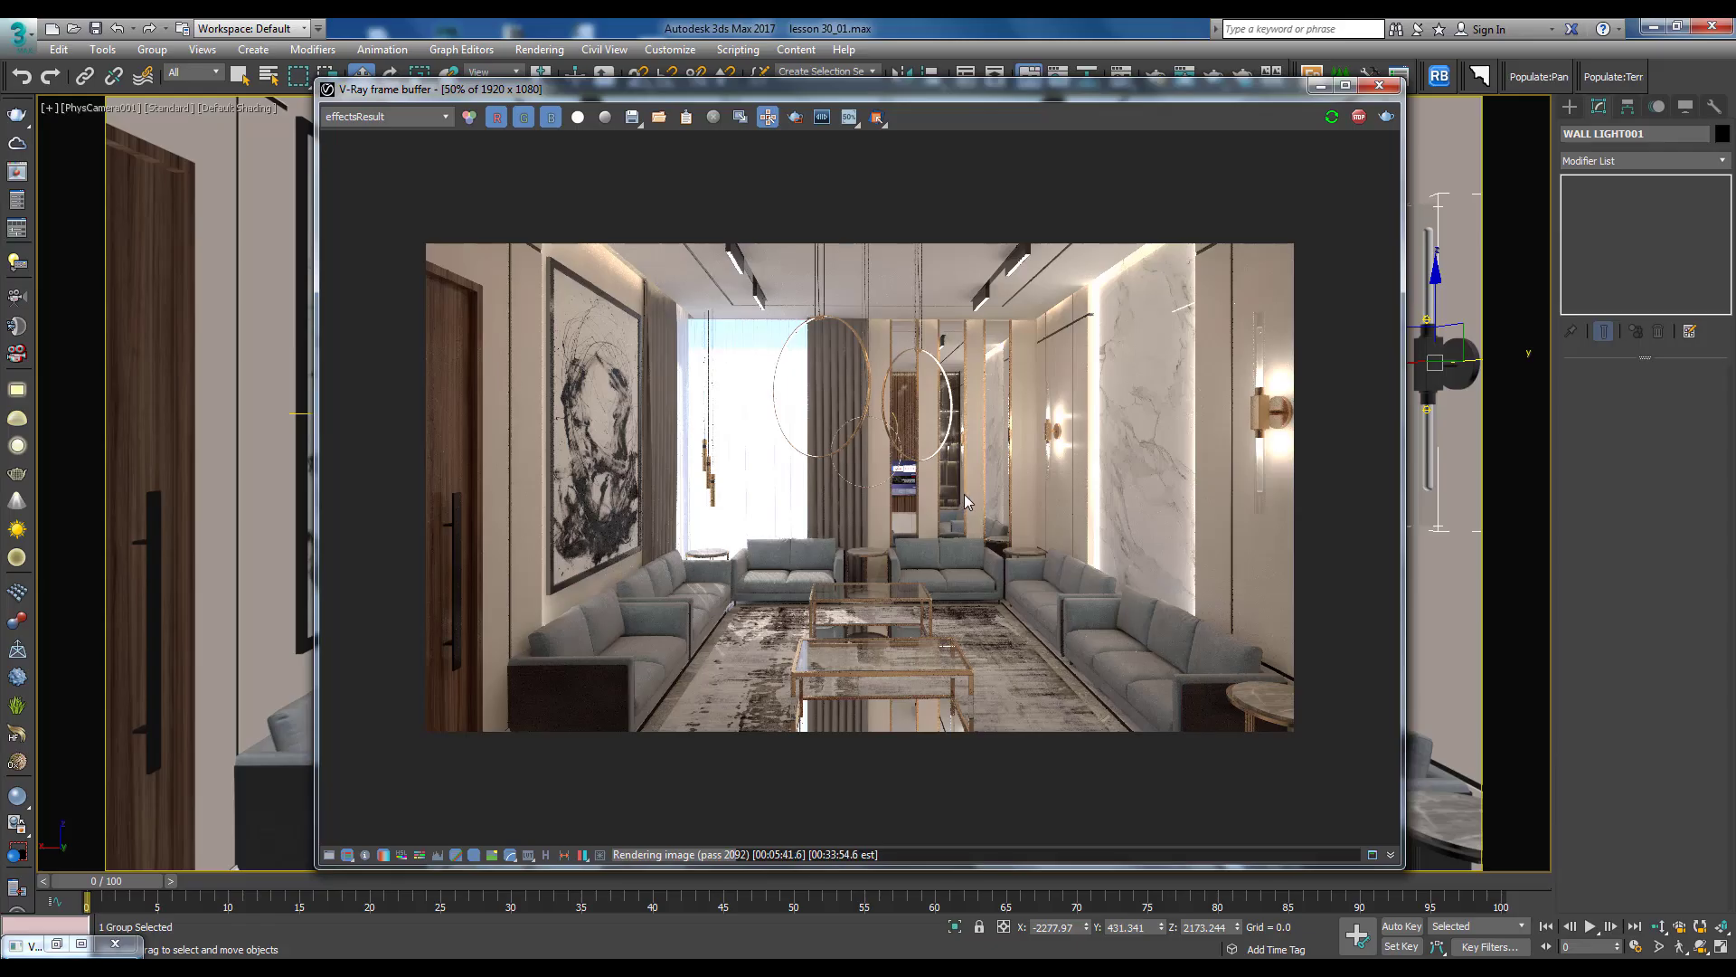
click(1362, 123)
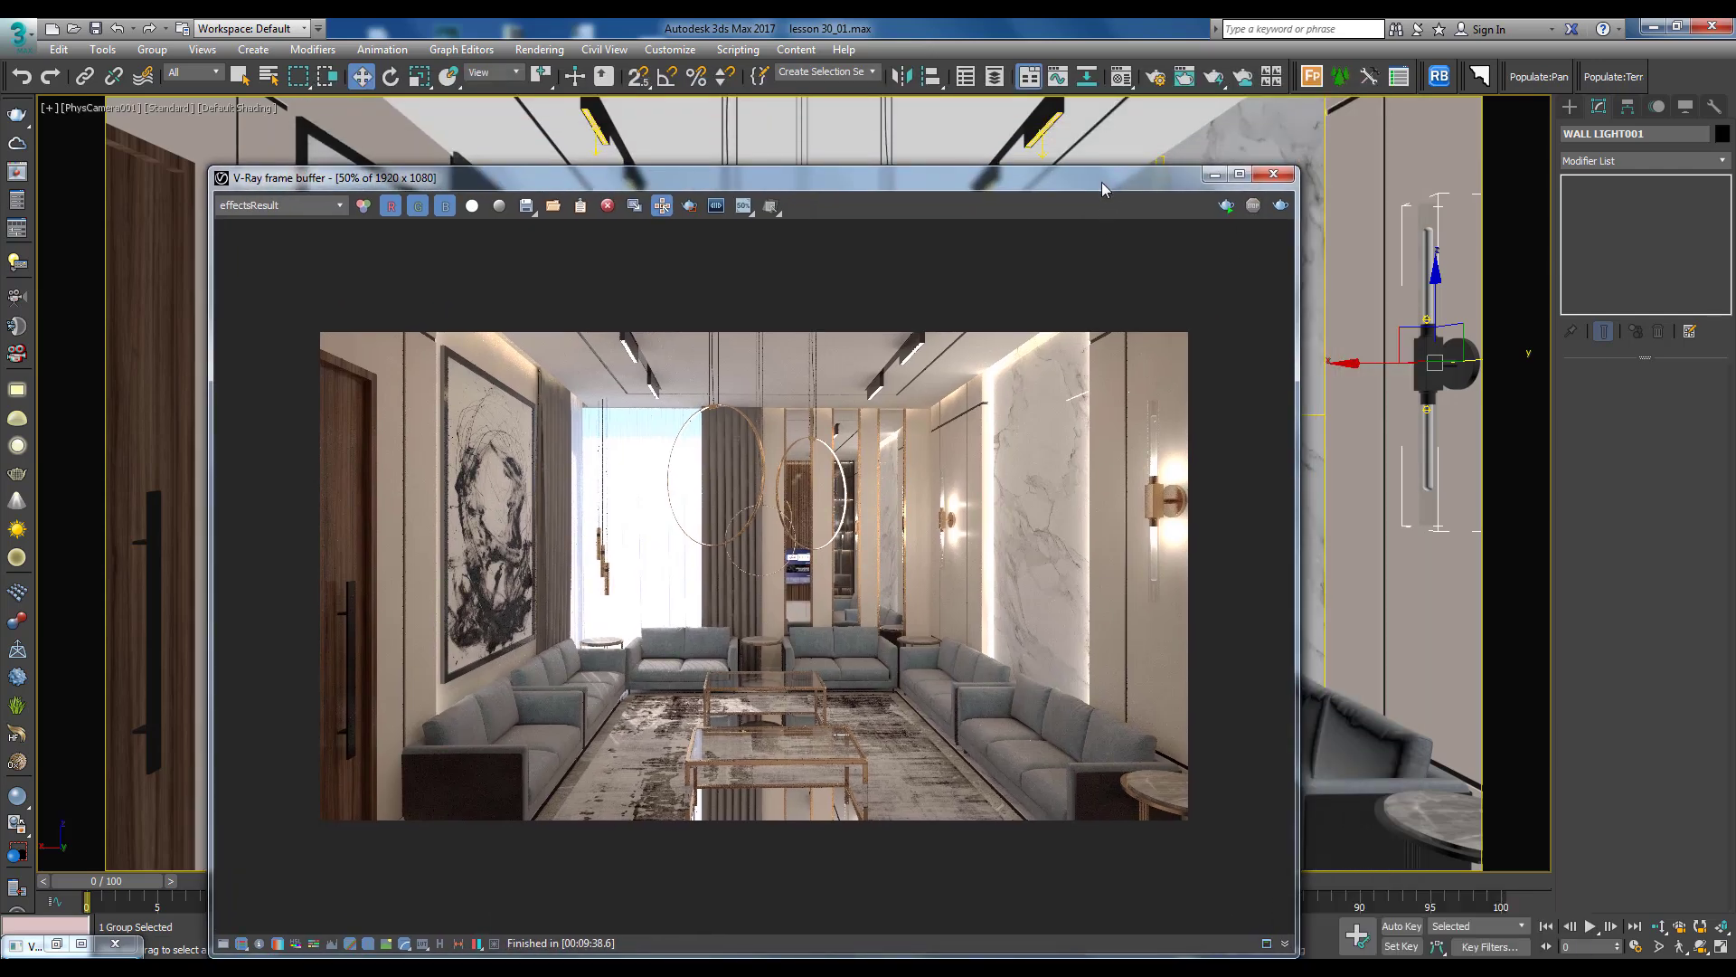
drag(1102, 181, 1197, 110)
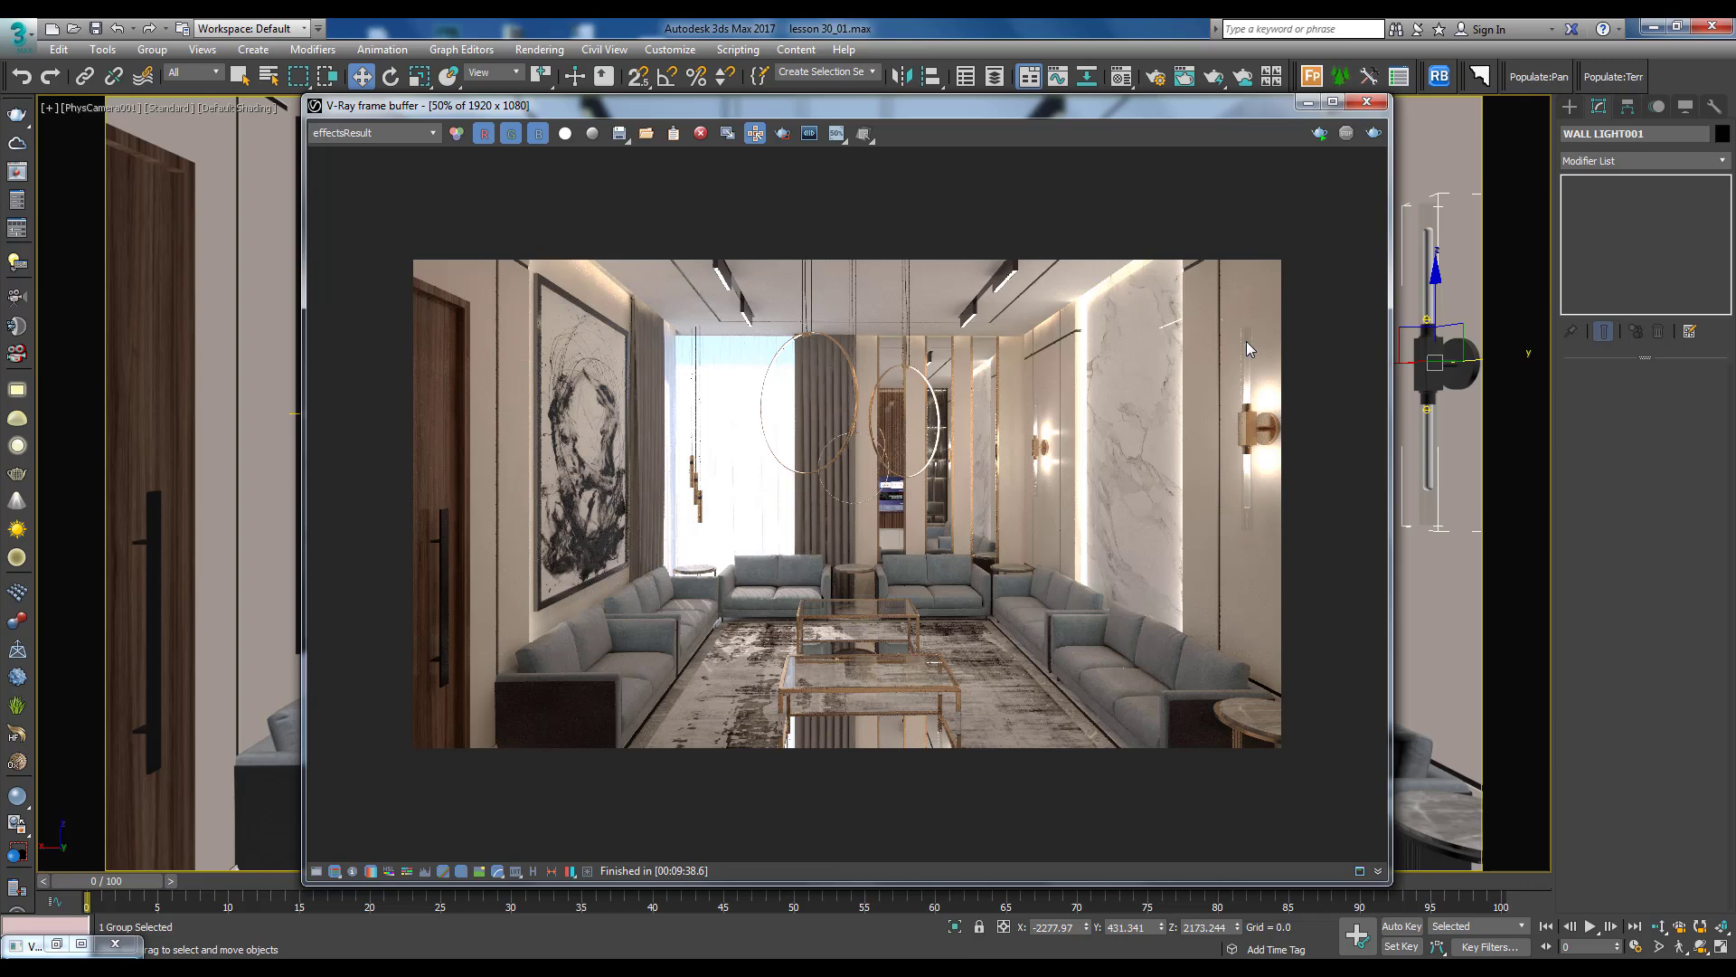
key(F10)
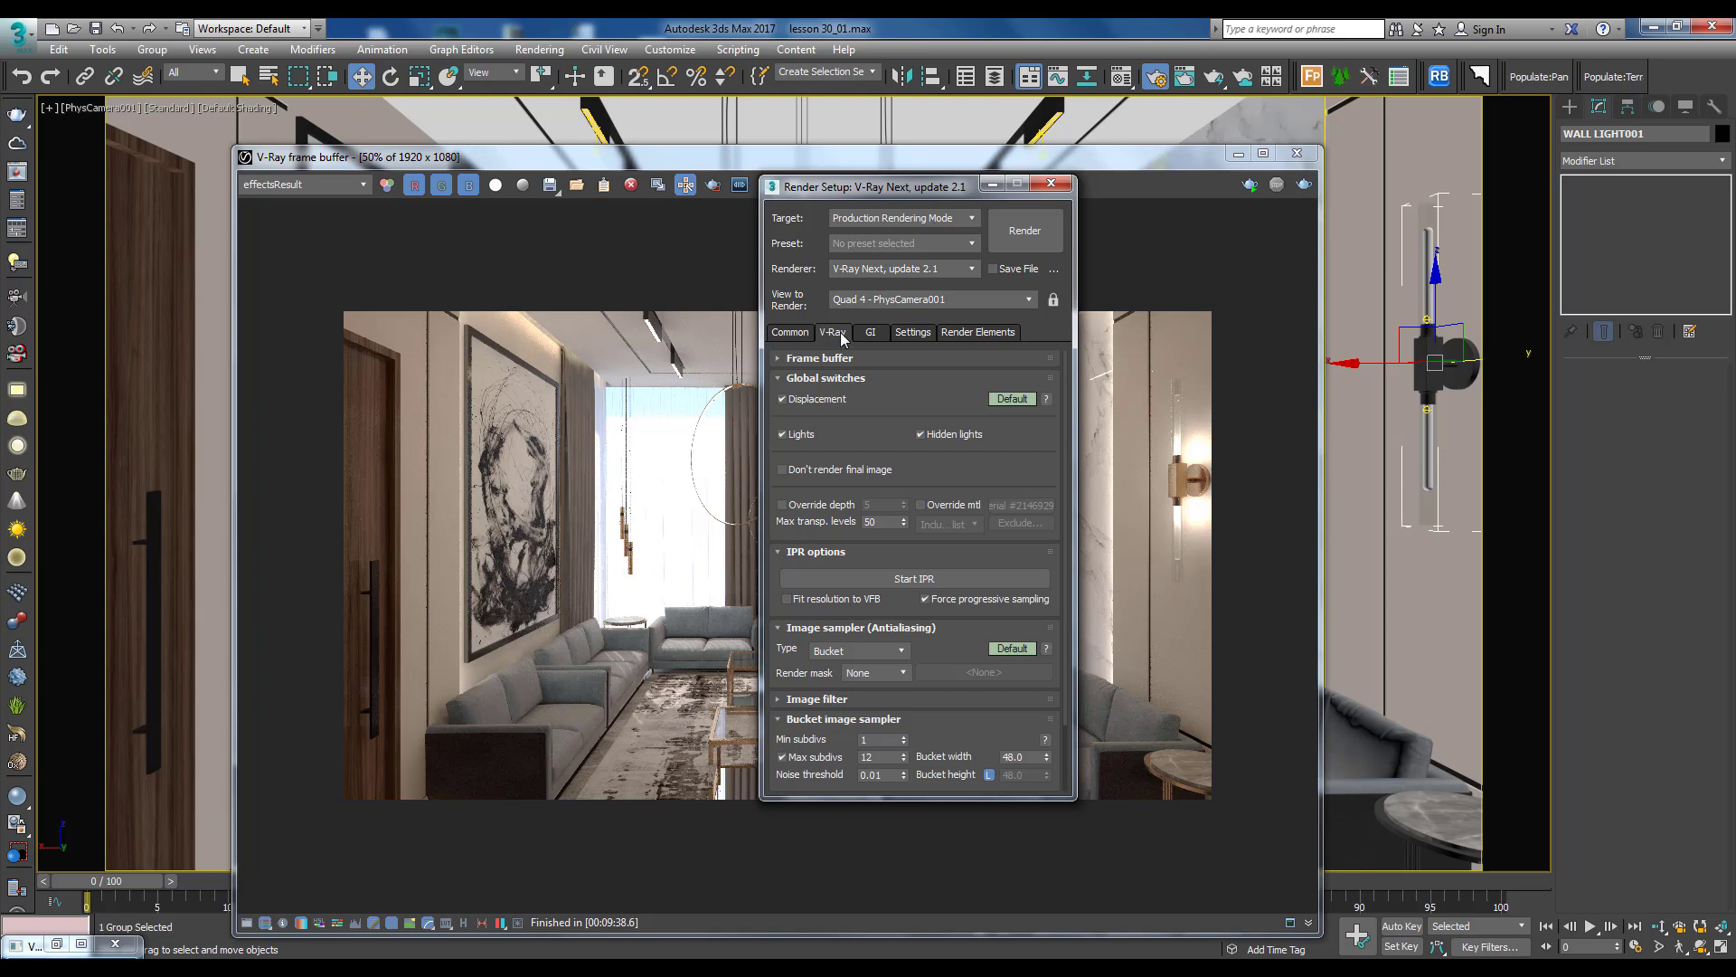
Raise the maximum subdivisions from 12 to 30
scroll(768, 590, down, 2)
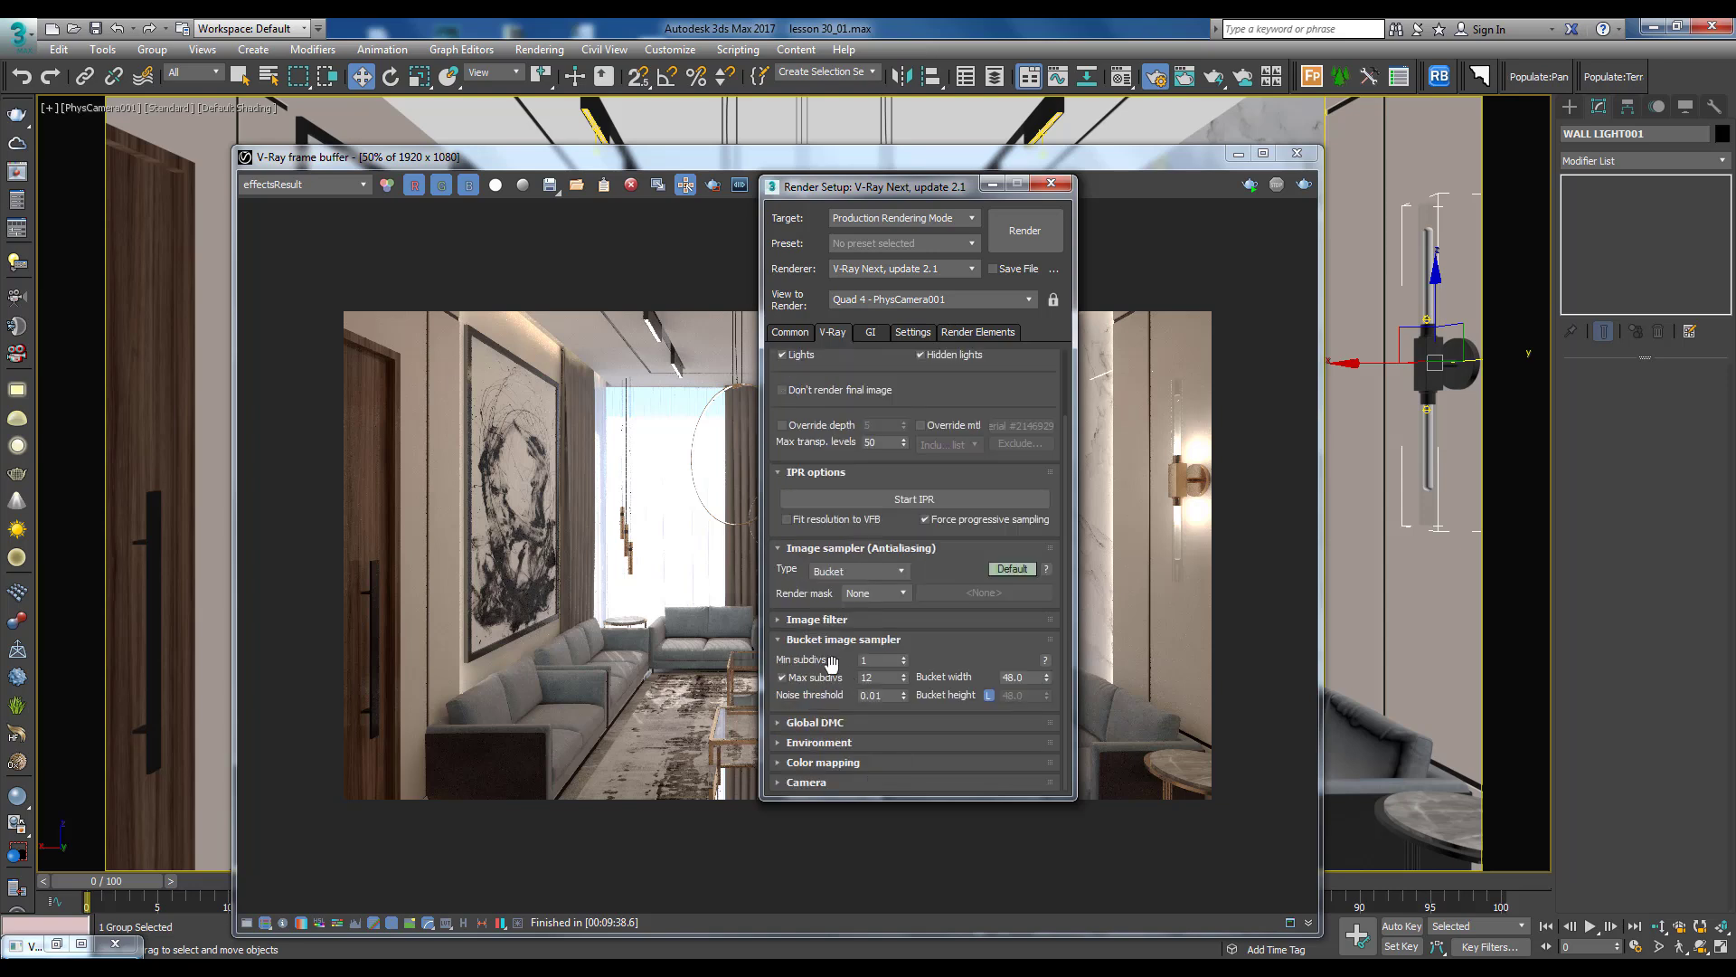
double_click(885, 680)
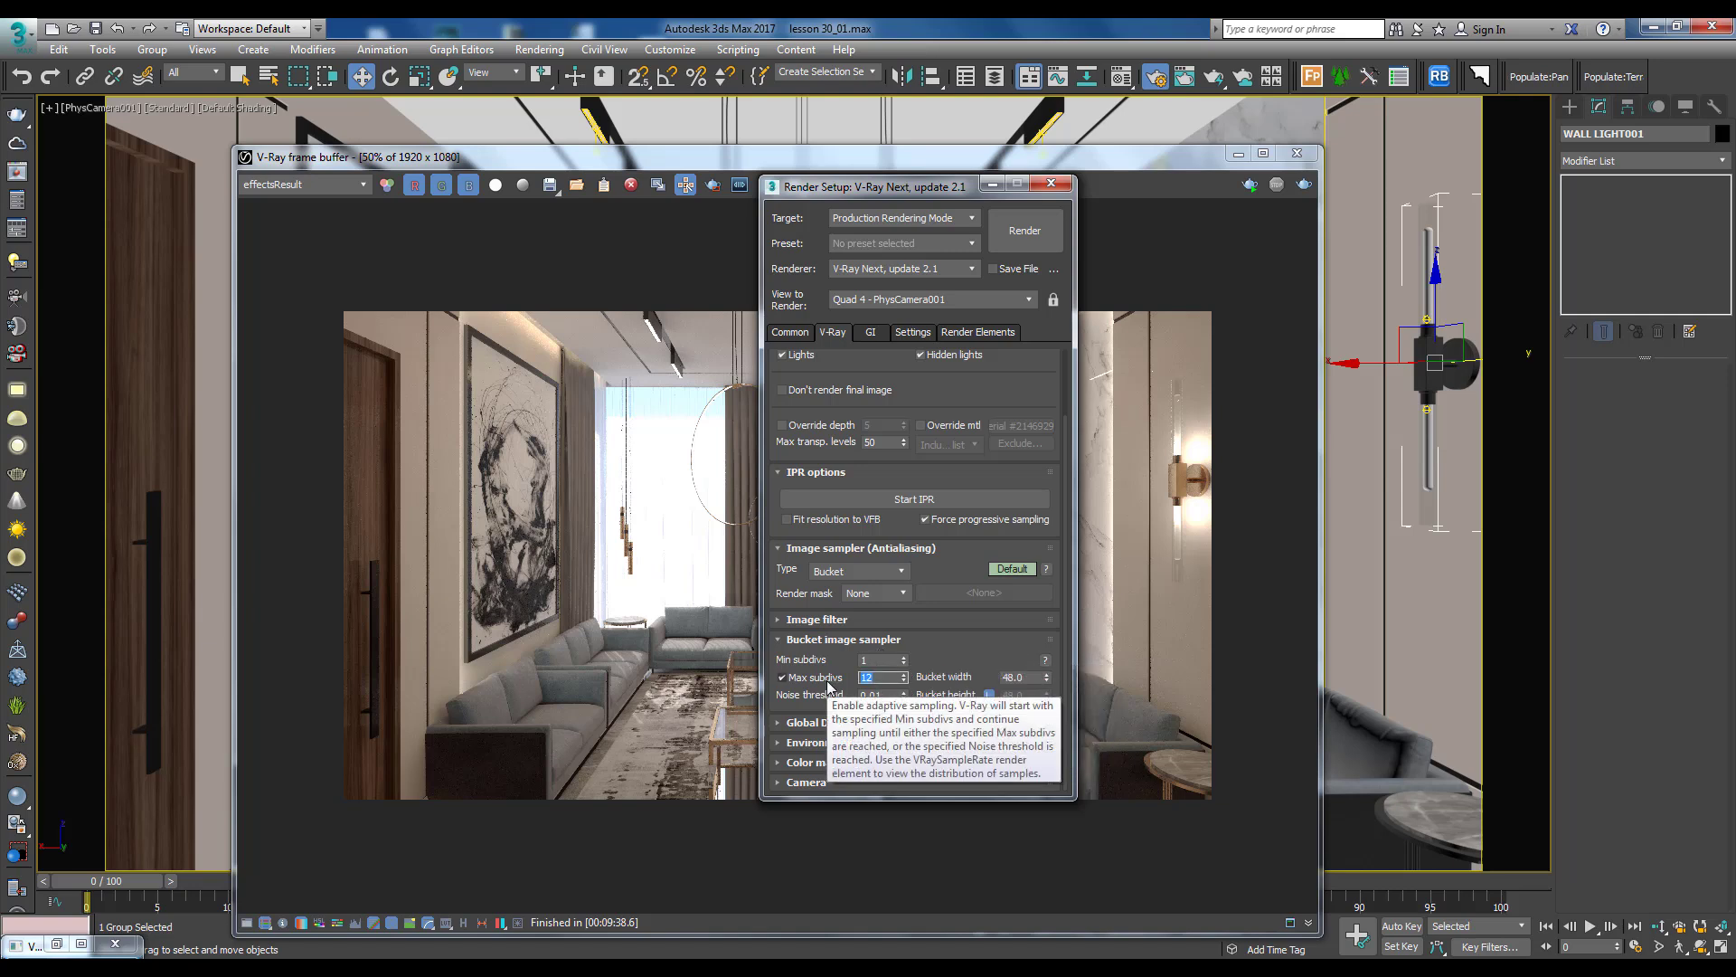
text(30)
key(Return)
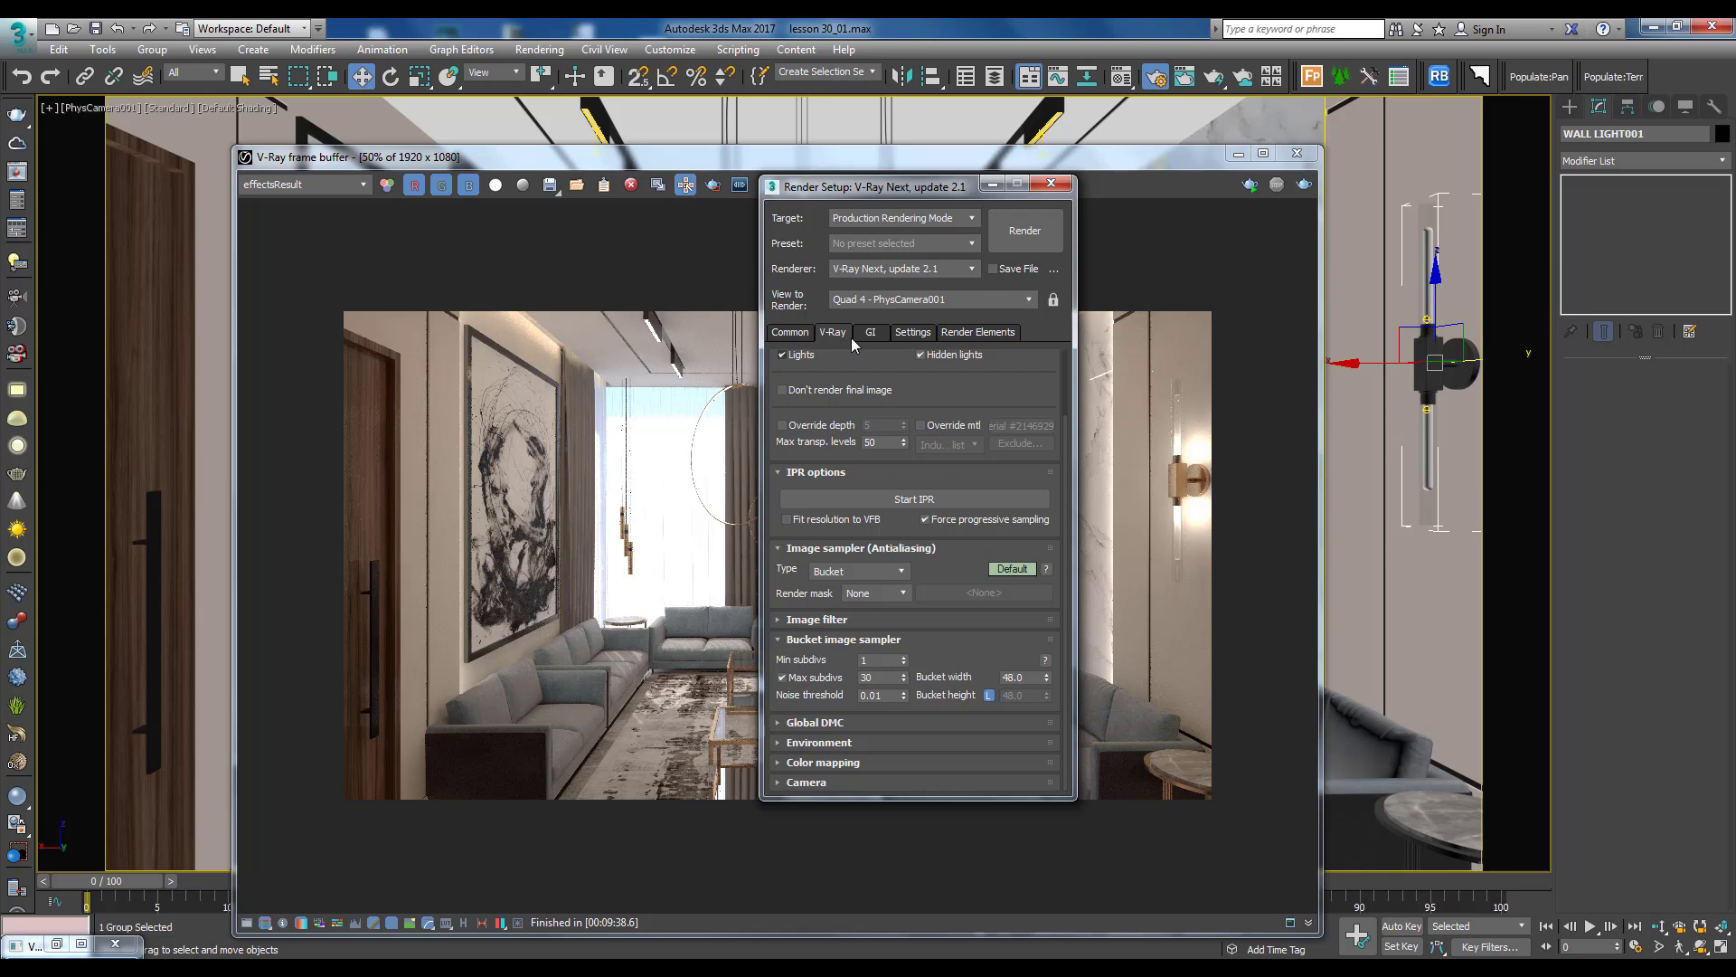
Set the irradiance map to the High preset with 70 subdivs and 50 interpolation samples
click(871, 335)
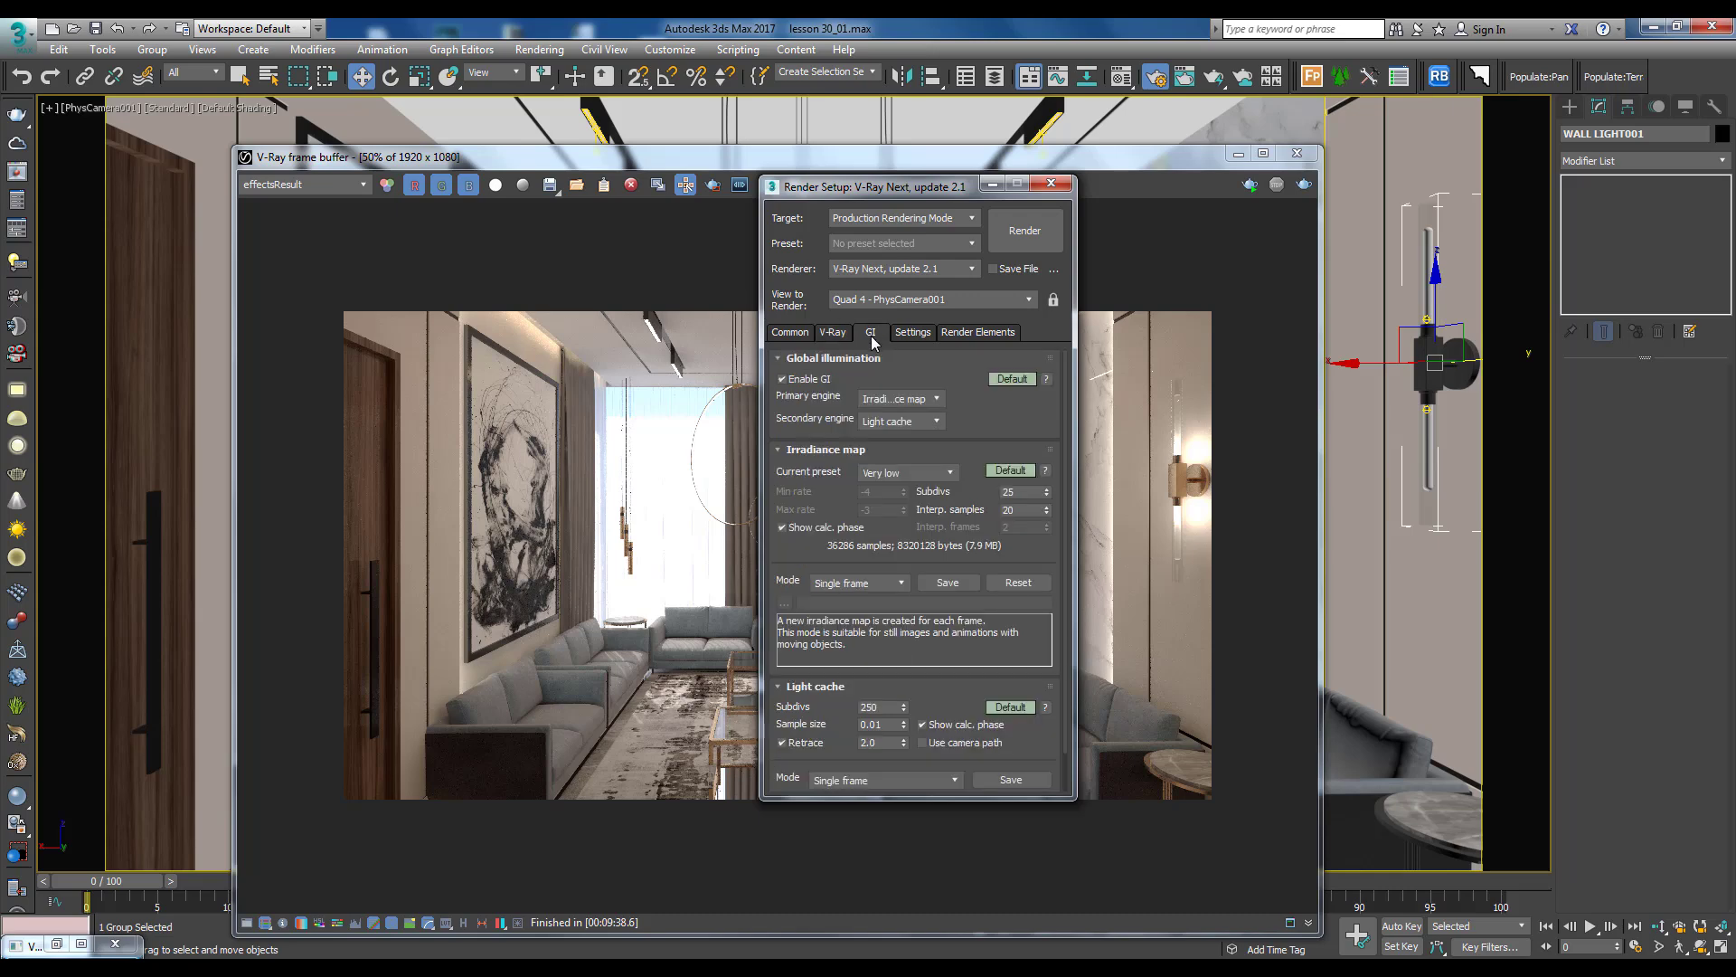
click(913, 474)
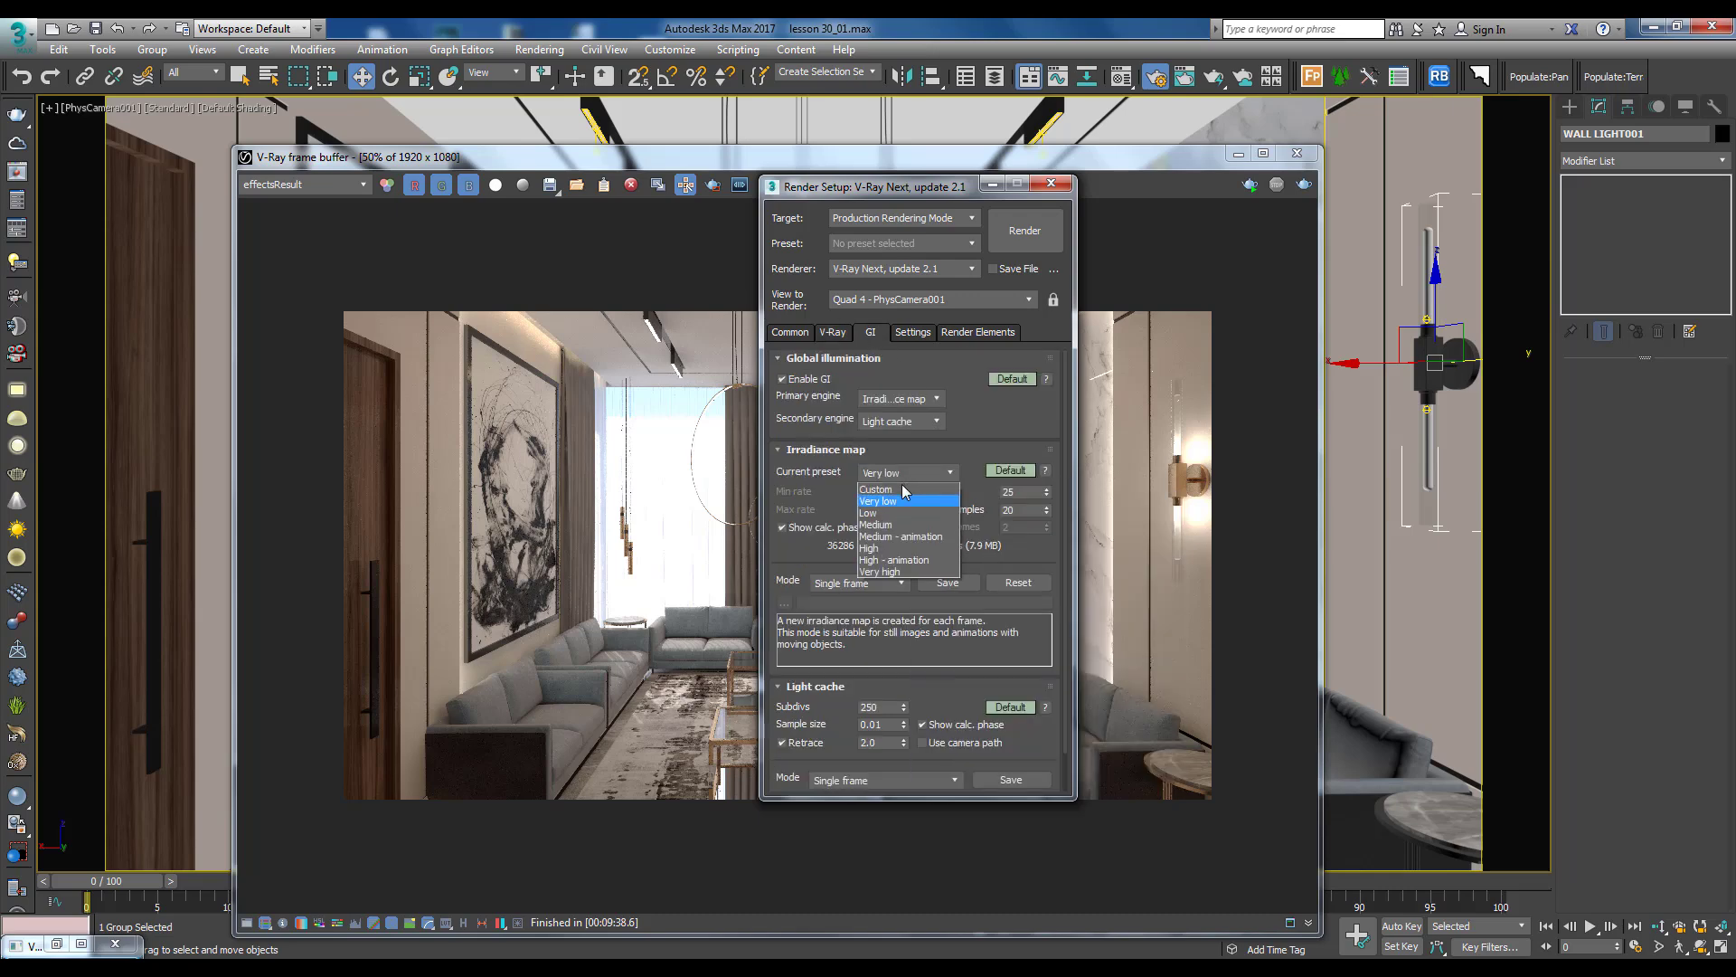
click(890, 548)
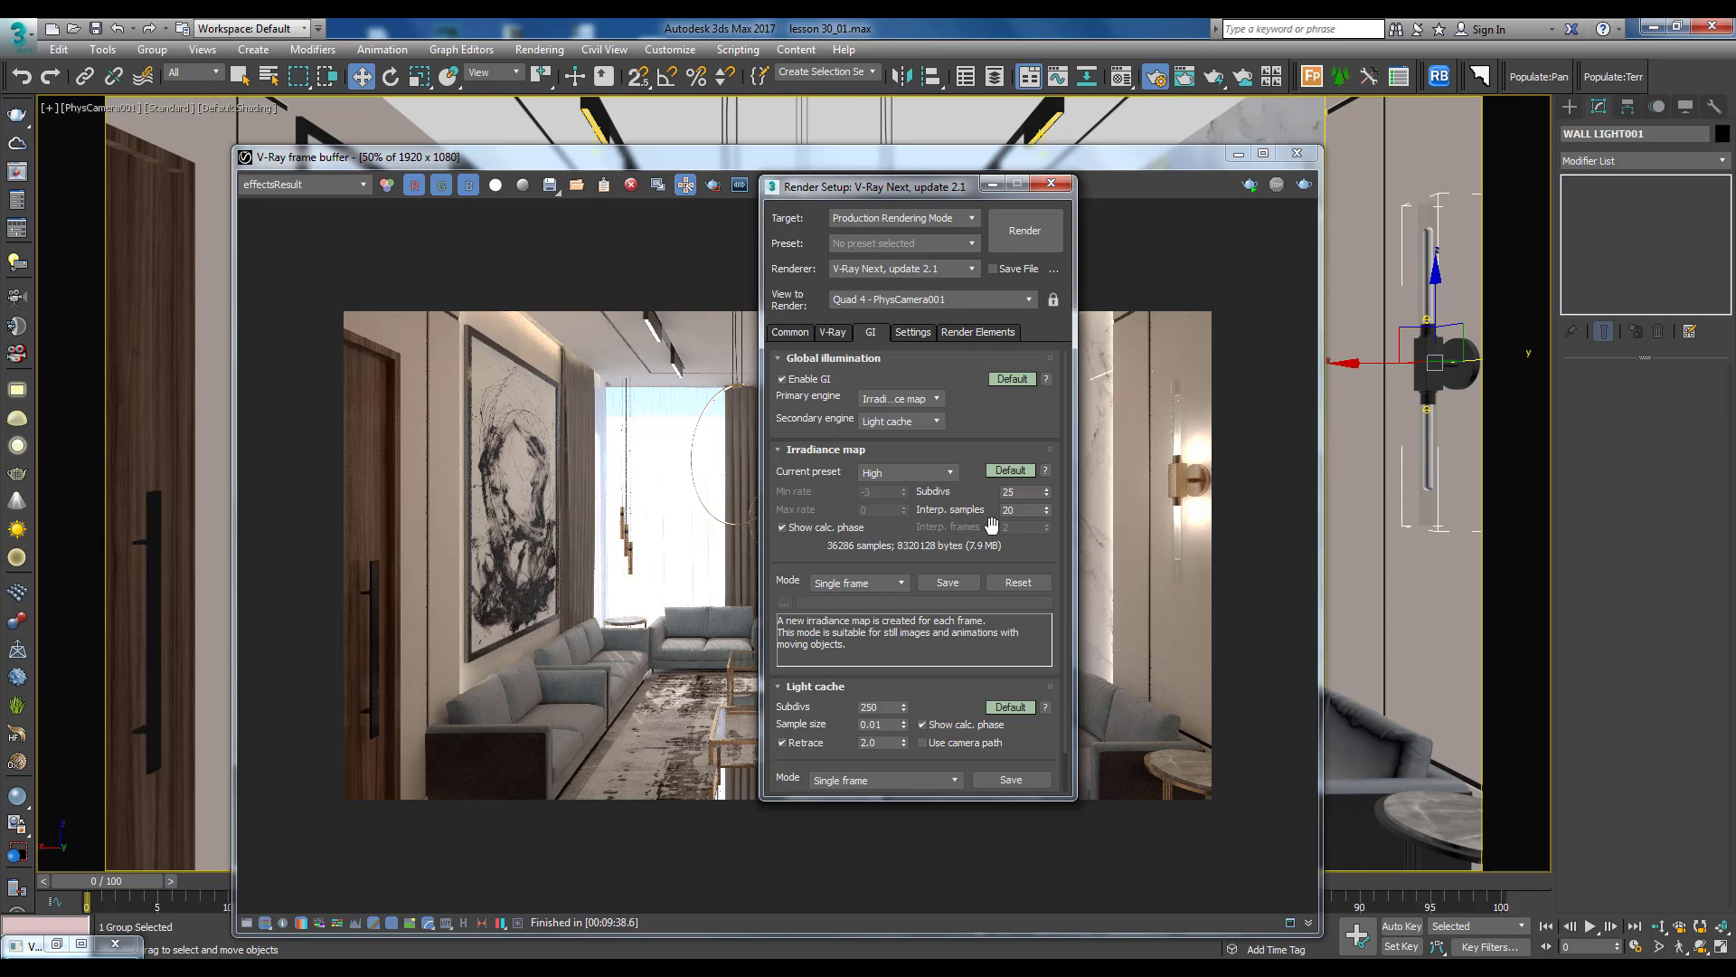
double_click(1002, 491)
text(70)
key(Return)
key(Tab)
text(5)
key(Return)
Set the light cache subdivs to 1000
scroll(990, 570, down, 1)
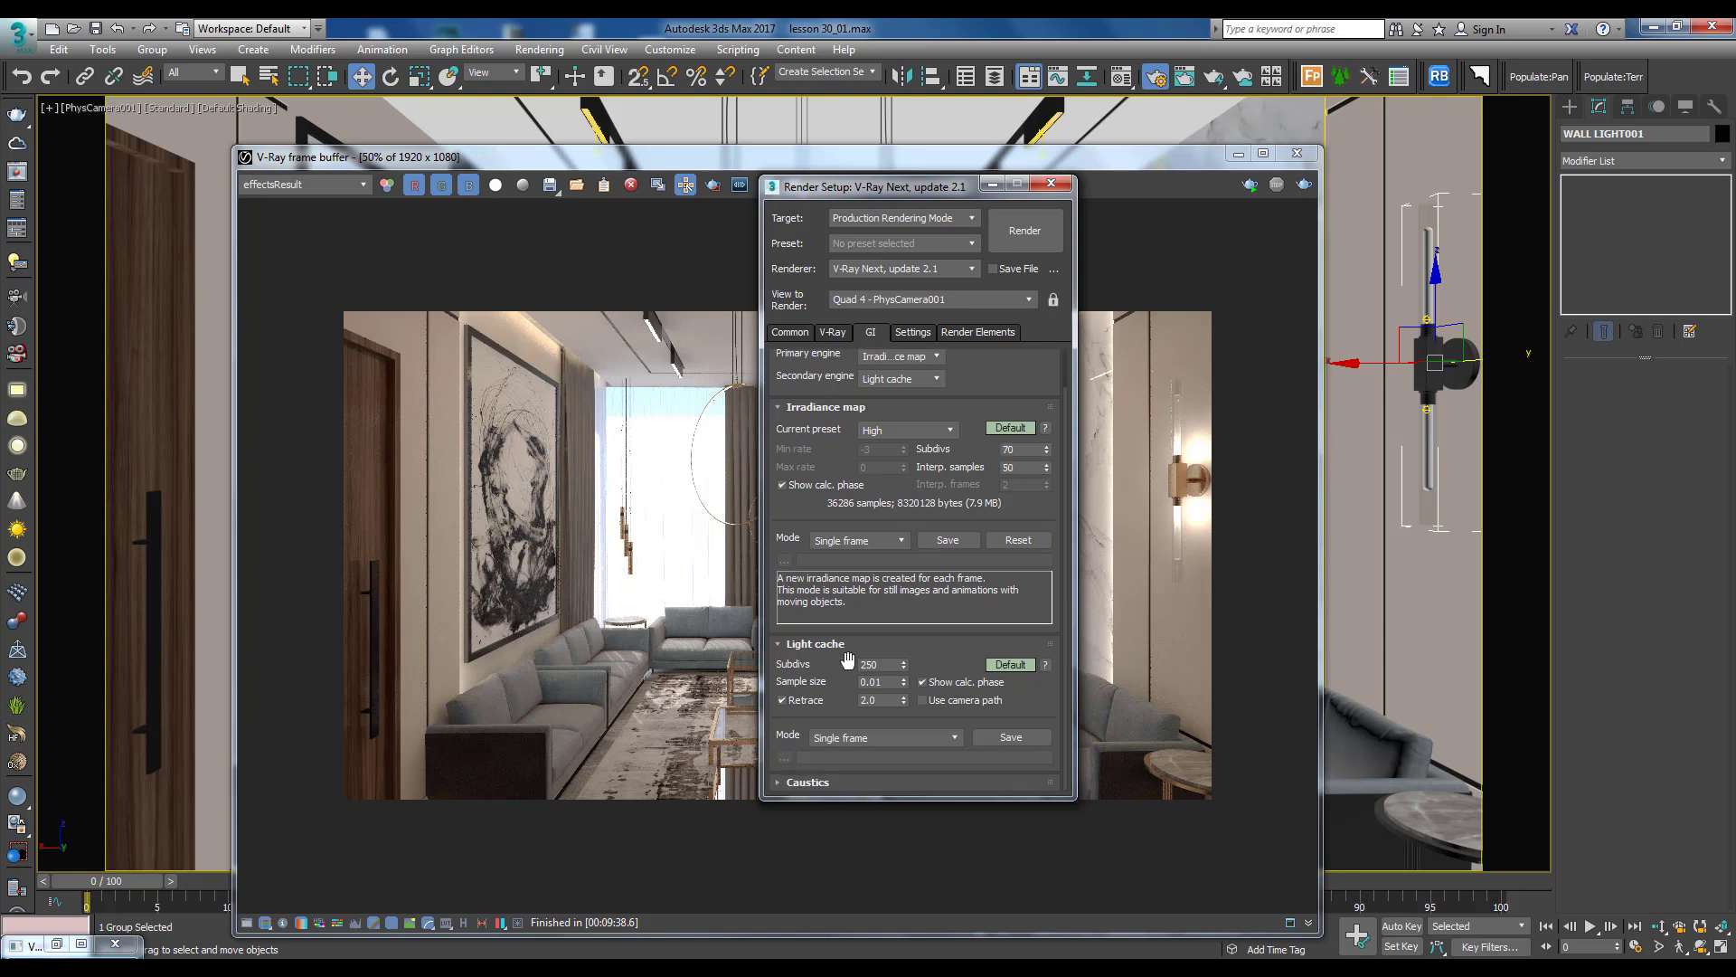
double_click(873, 663)
text(1000)
key(Return)
click(980, 333)
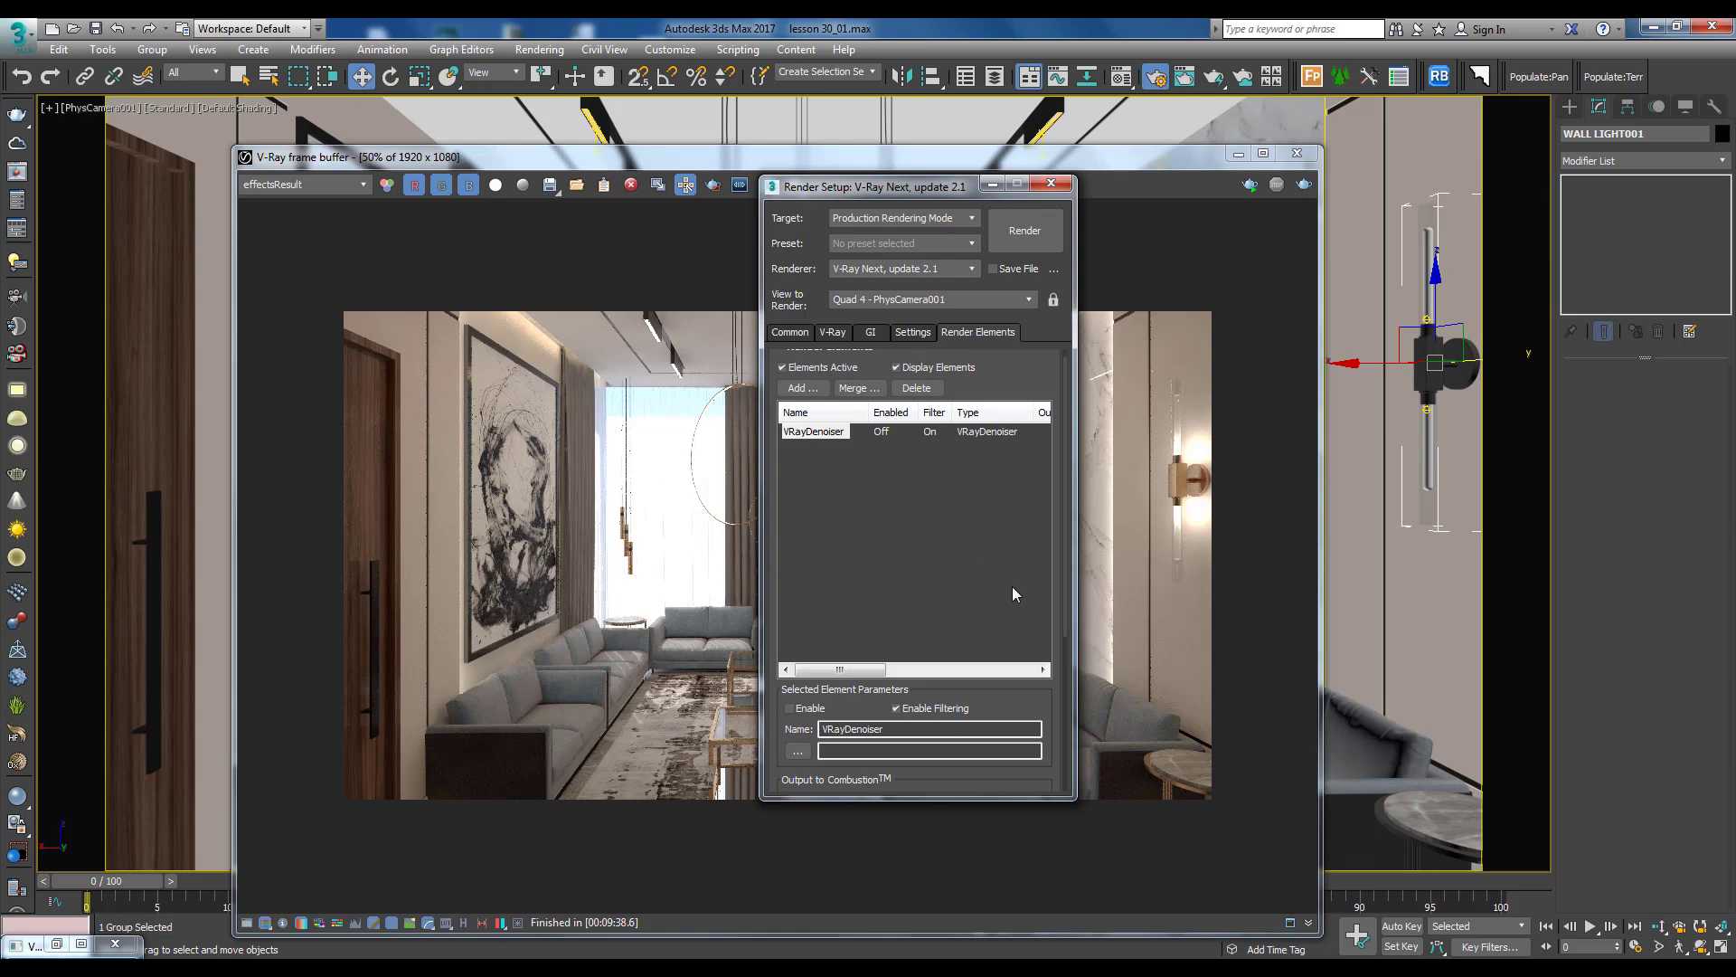
Choose the denoising engine for the VRayDenoiser element
drag(1032, 682, 1056, 522)
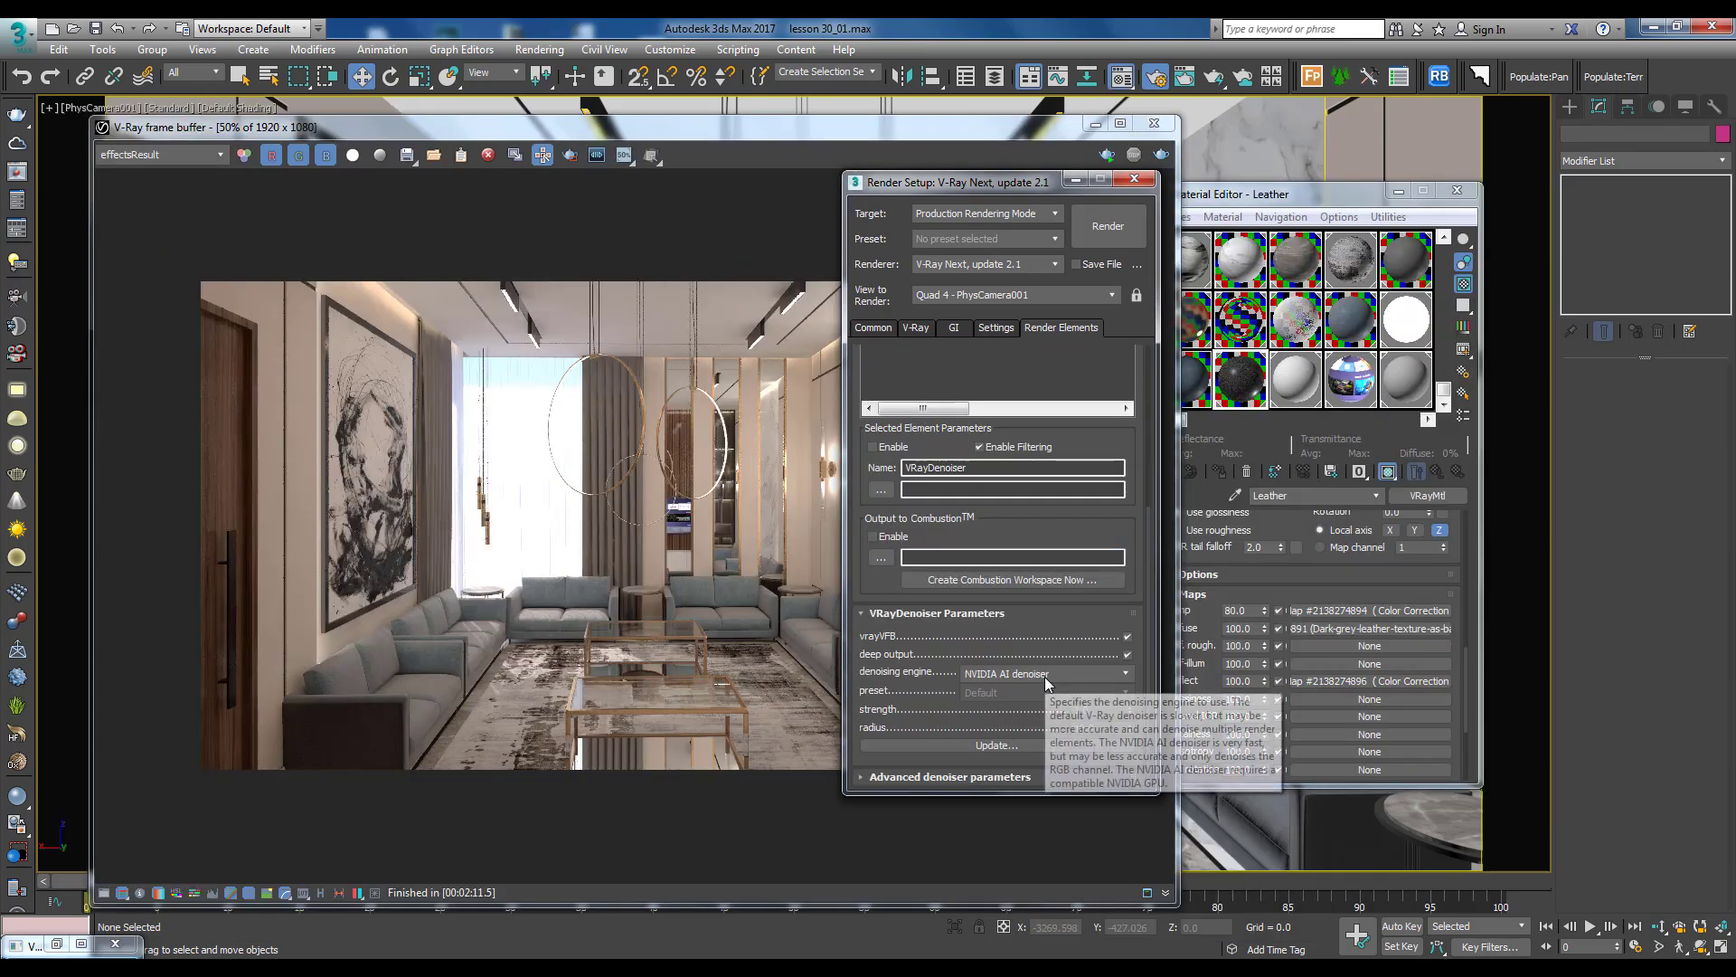
click(1046, 674)
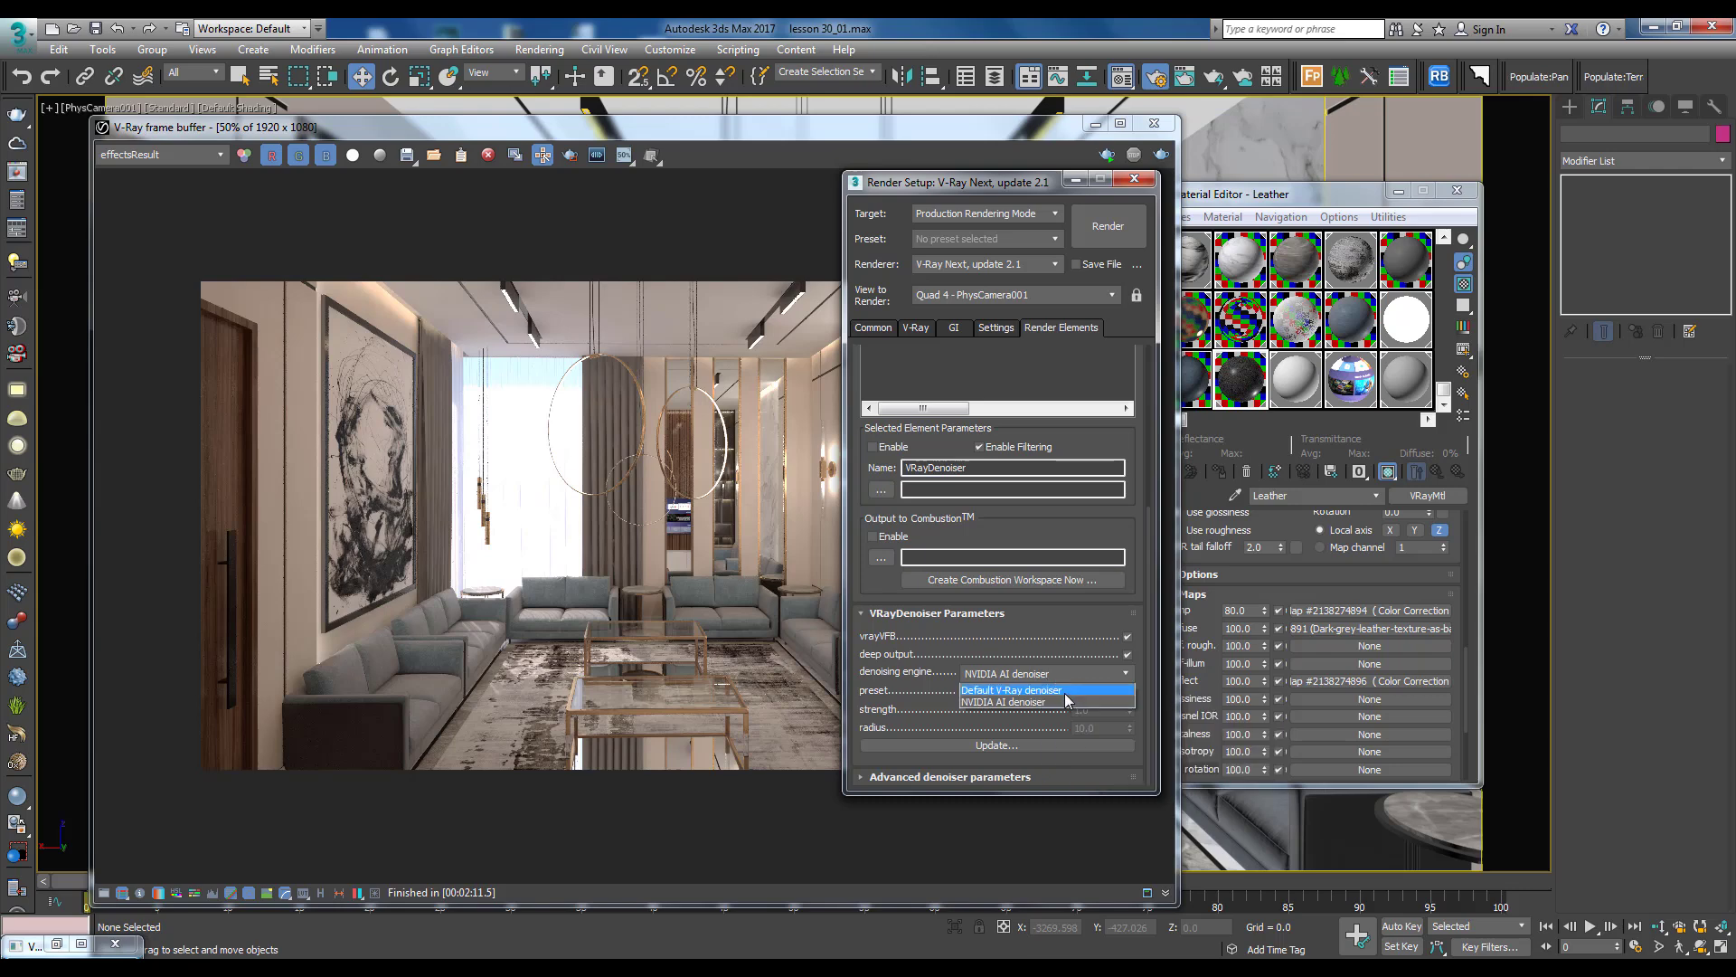
click(1065, 693)
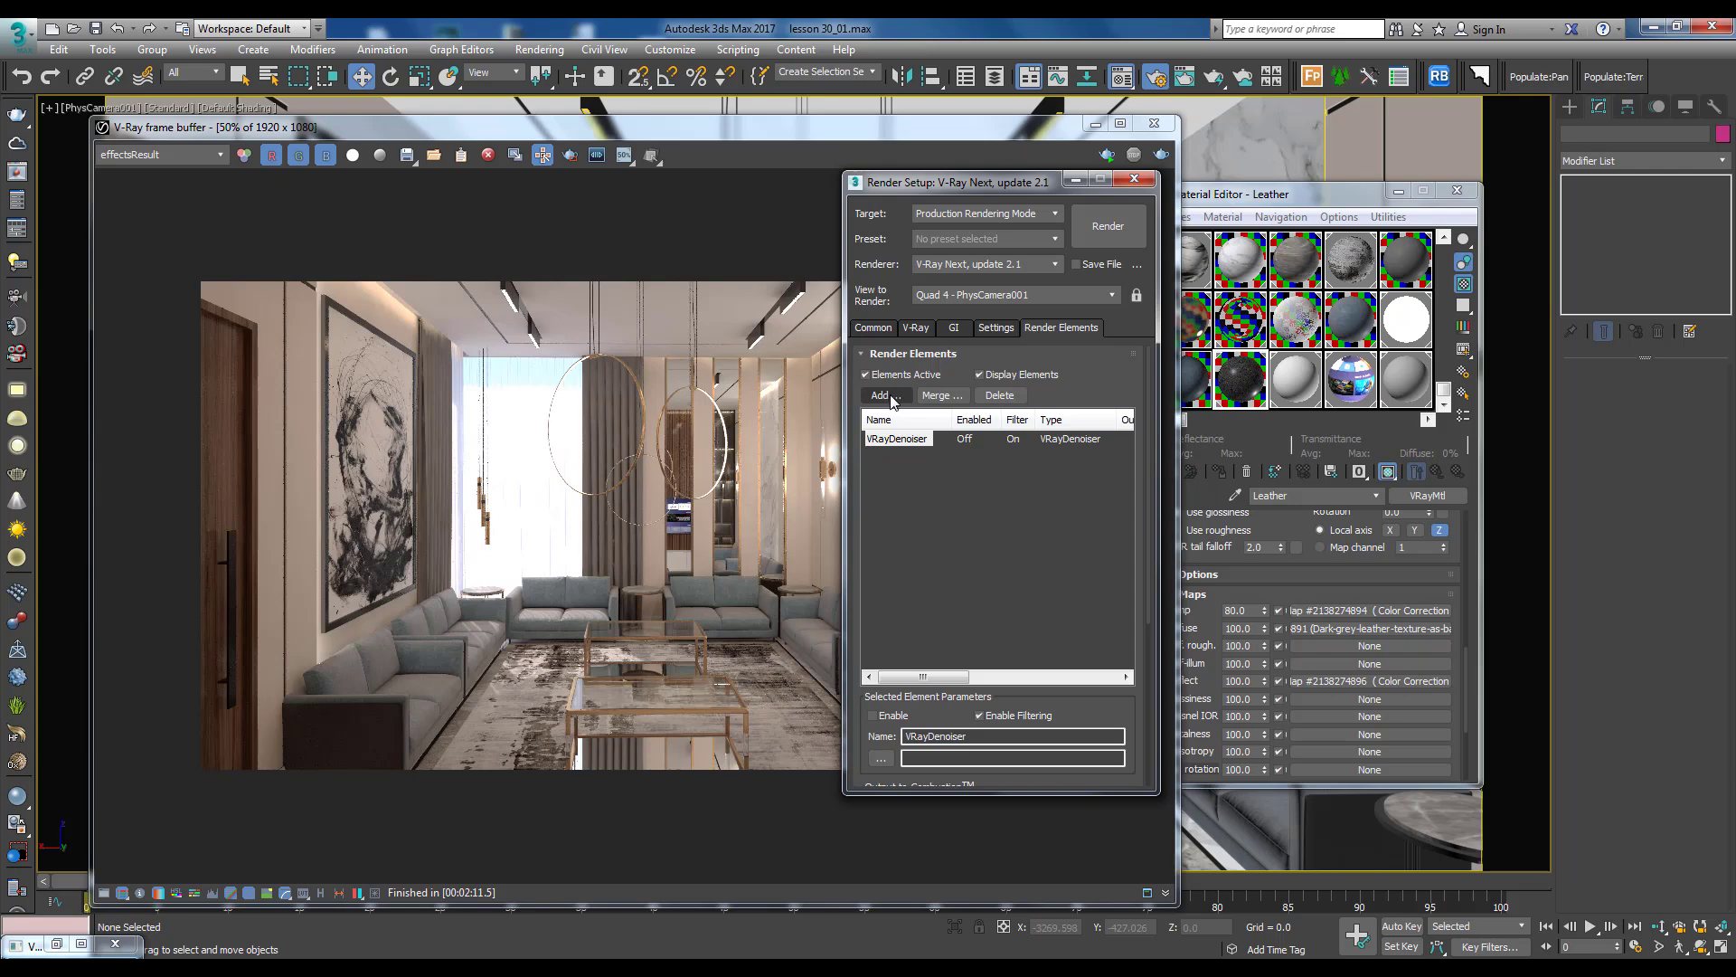
Add the VRayReflection, VRayRenderID and VRayExtraTex render elements
click(892, 401)
scroll(895, 407, down, 5)
click(902, 388)
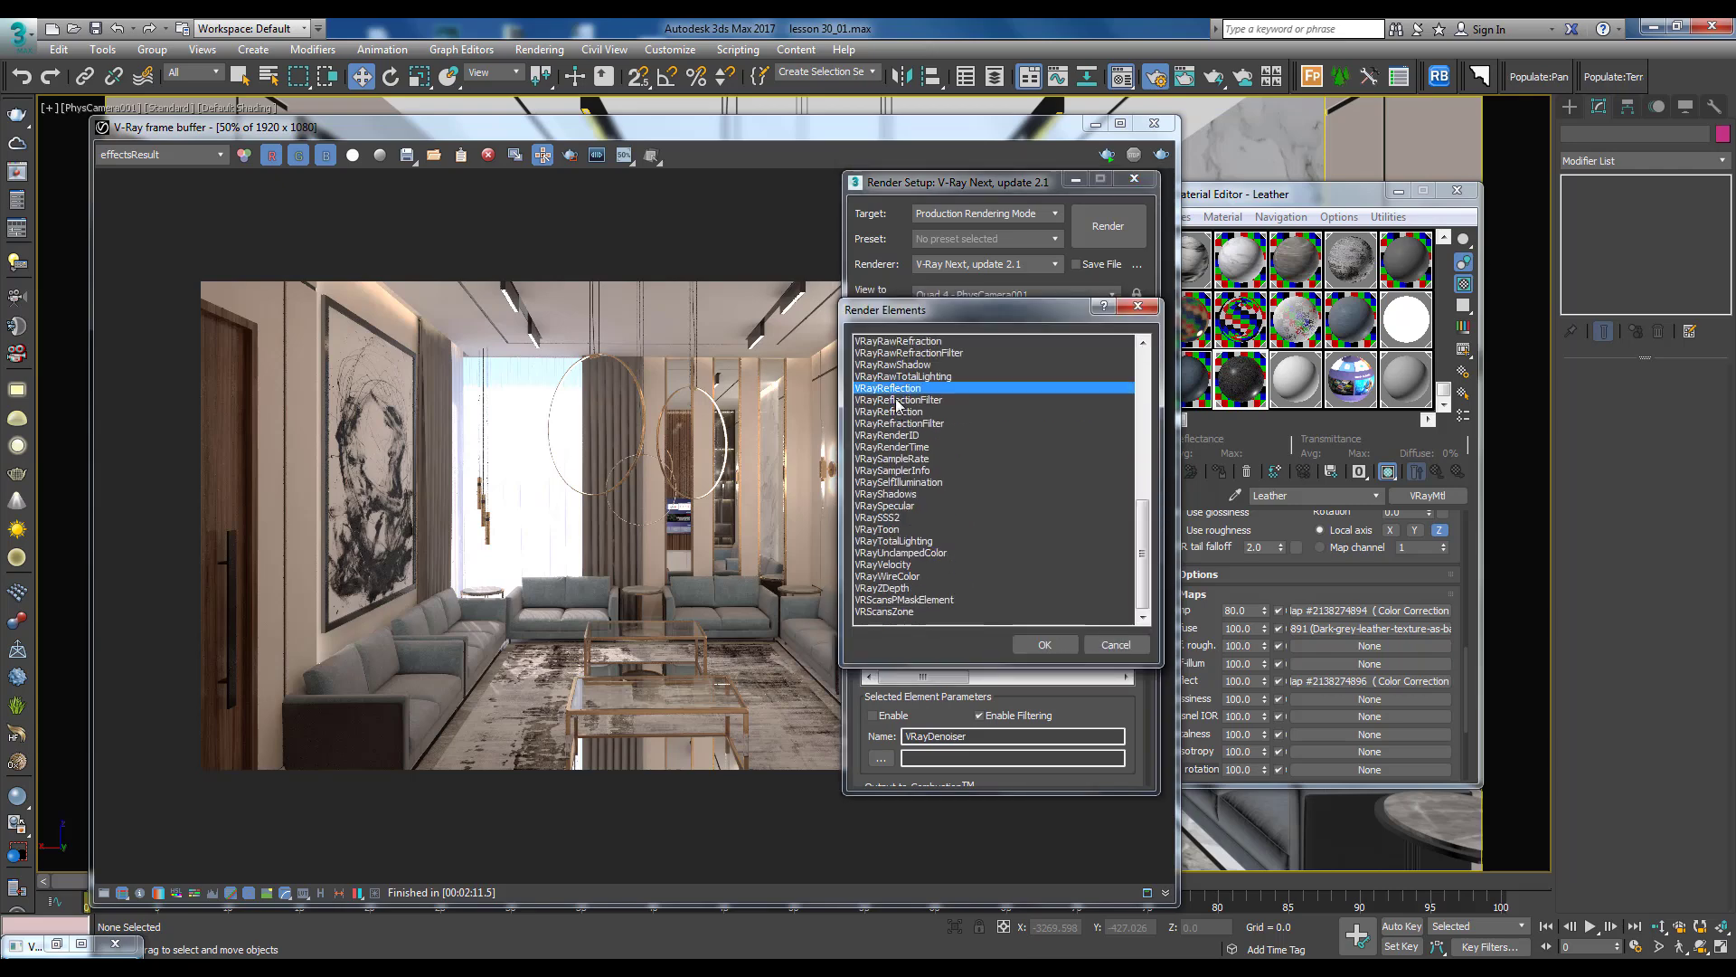
ctrl+click(915, 436)
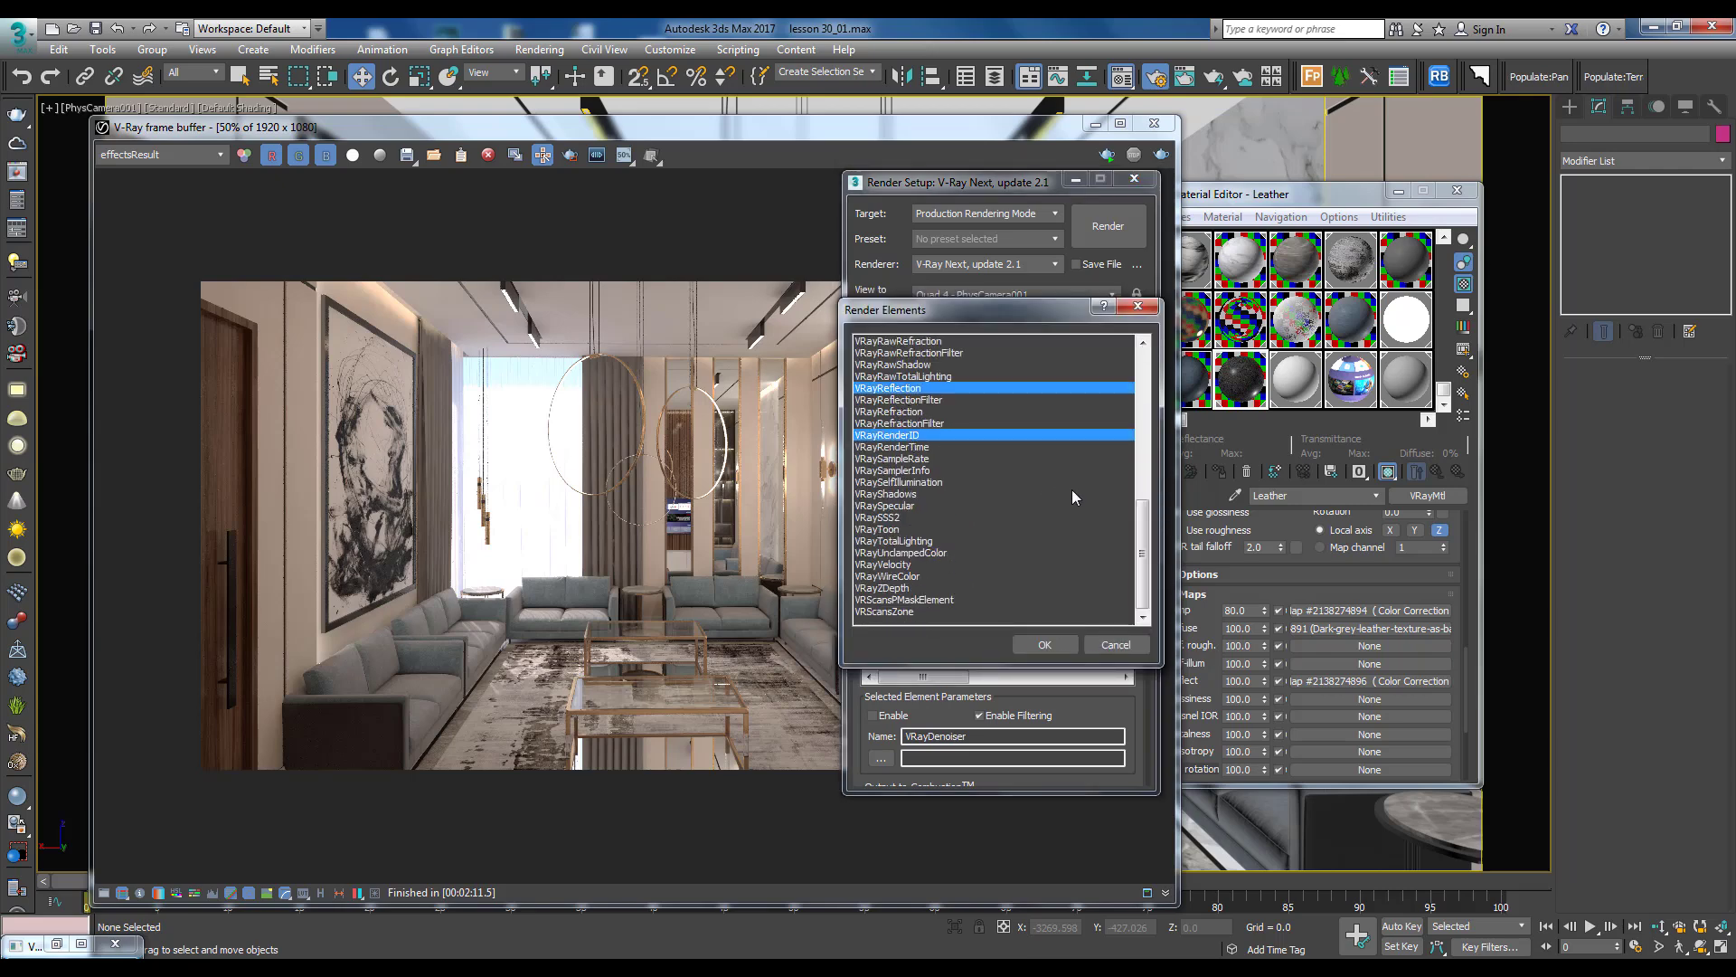
scroll(950, 389, up, 8)
click(904, 365)
scroll(977, 461, up, 1)
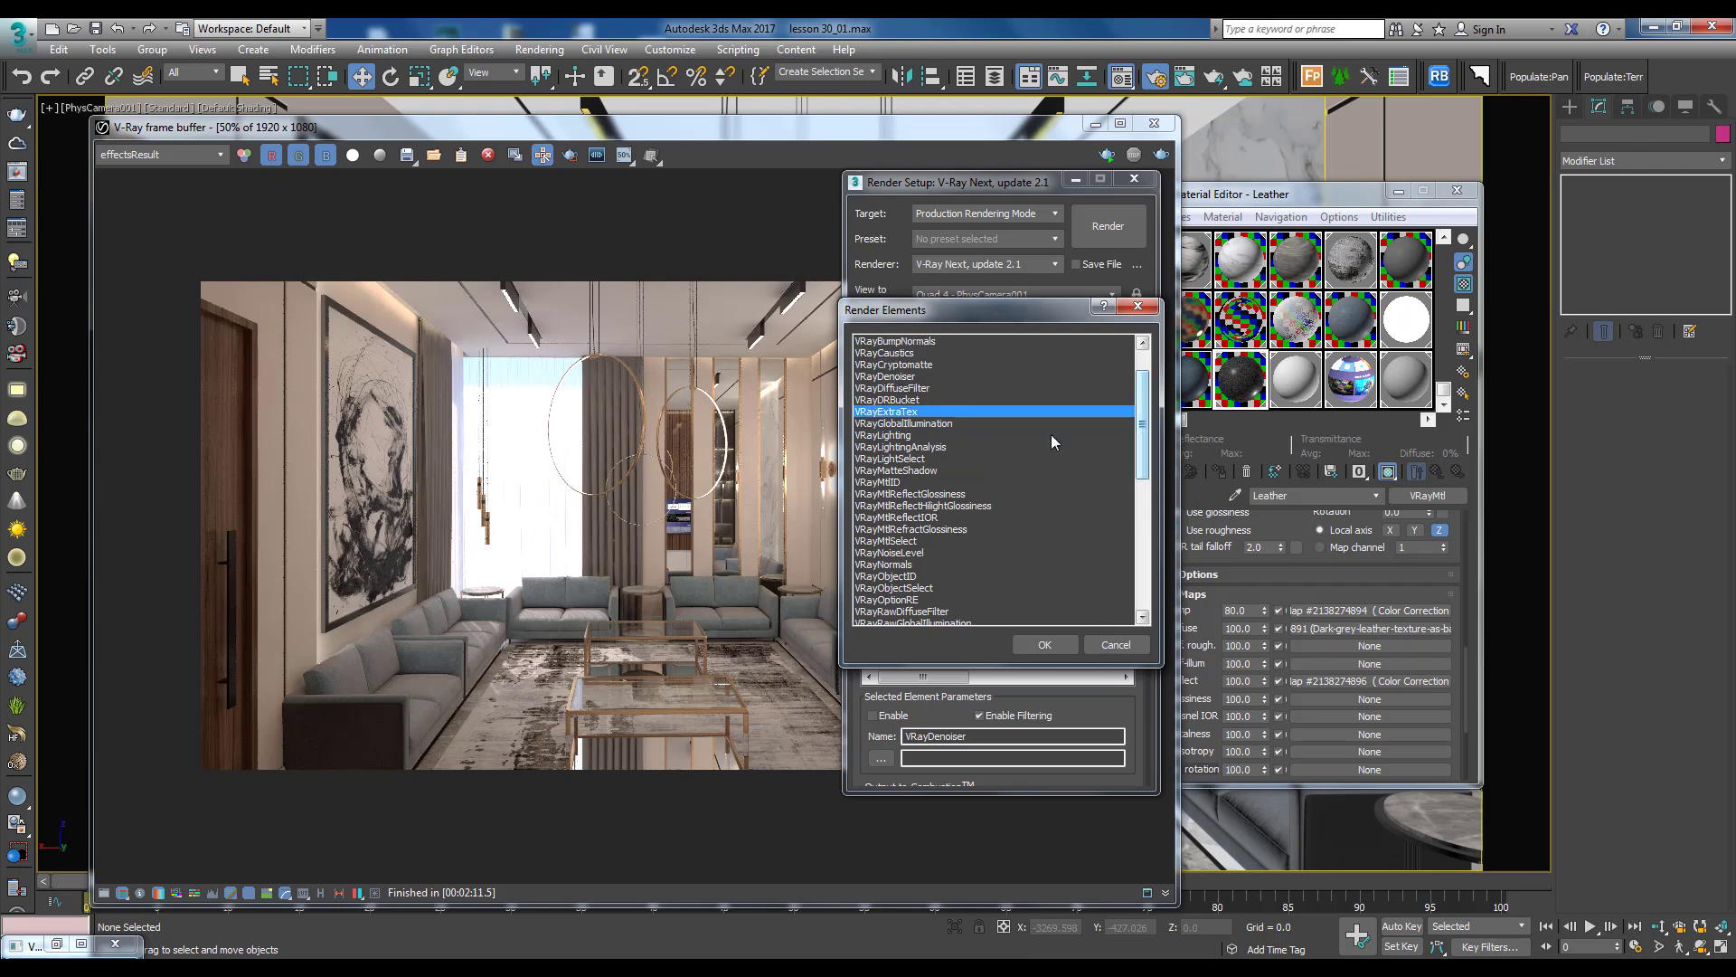
click(1044, 646)
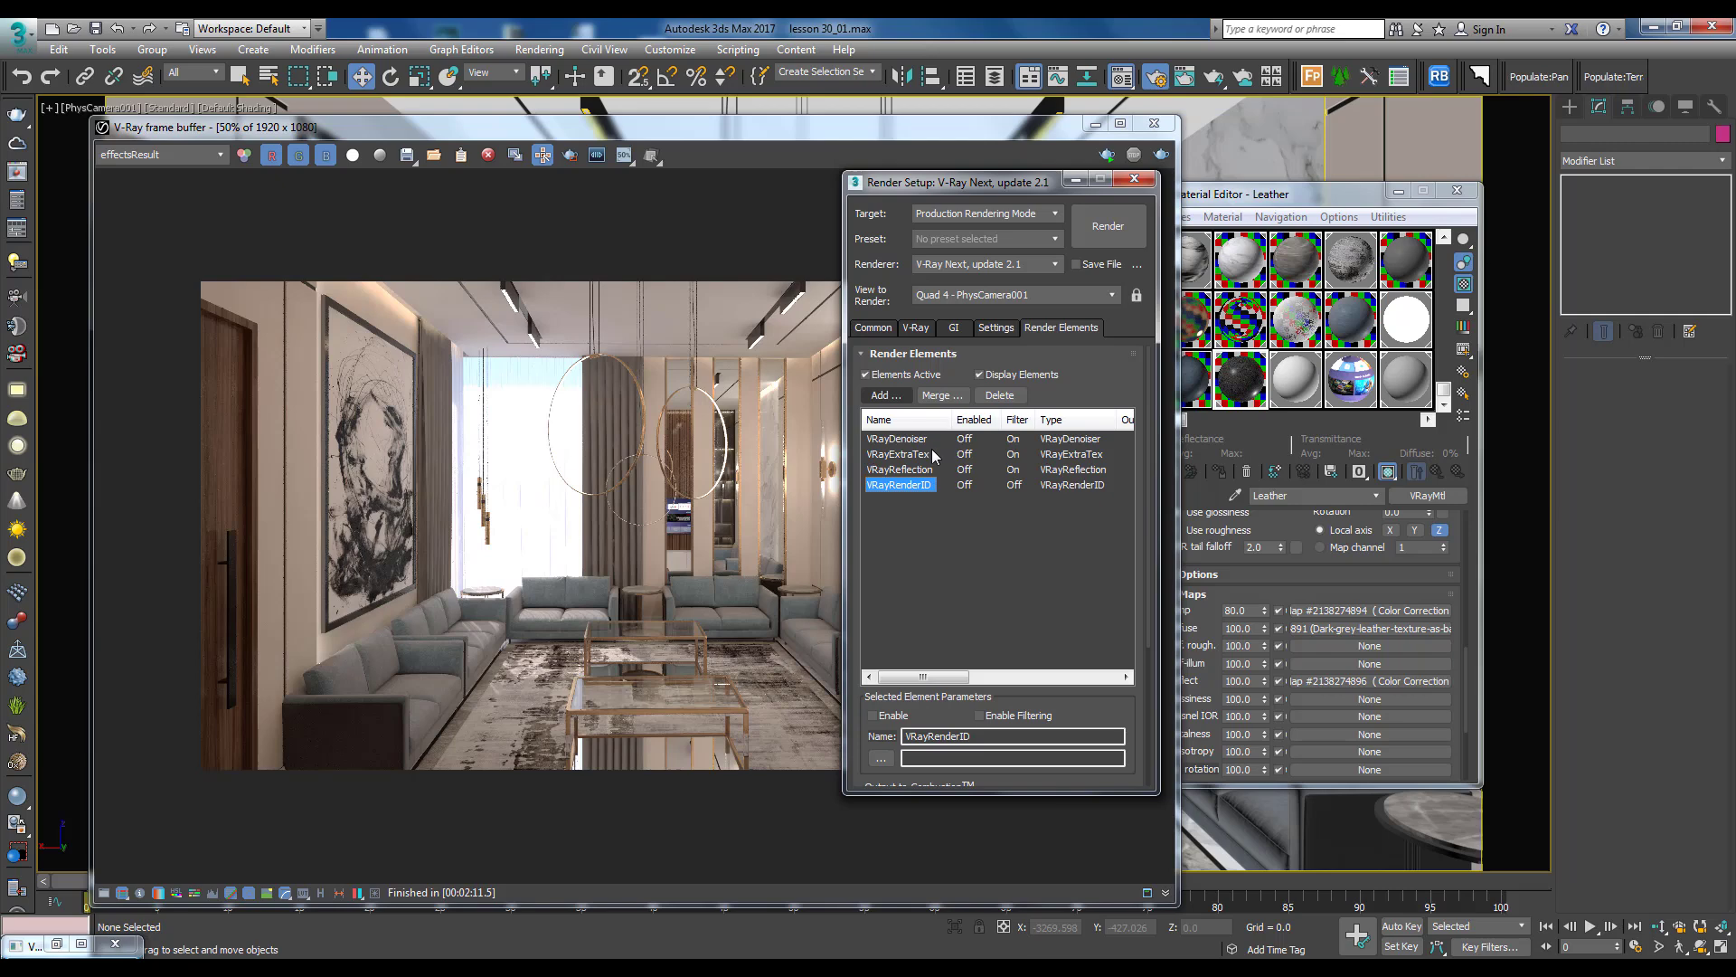
Assign a VRayDirt map as the VRayExtraTex element's texture
click(916, 474)
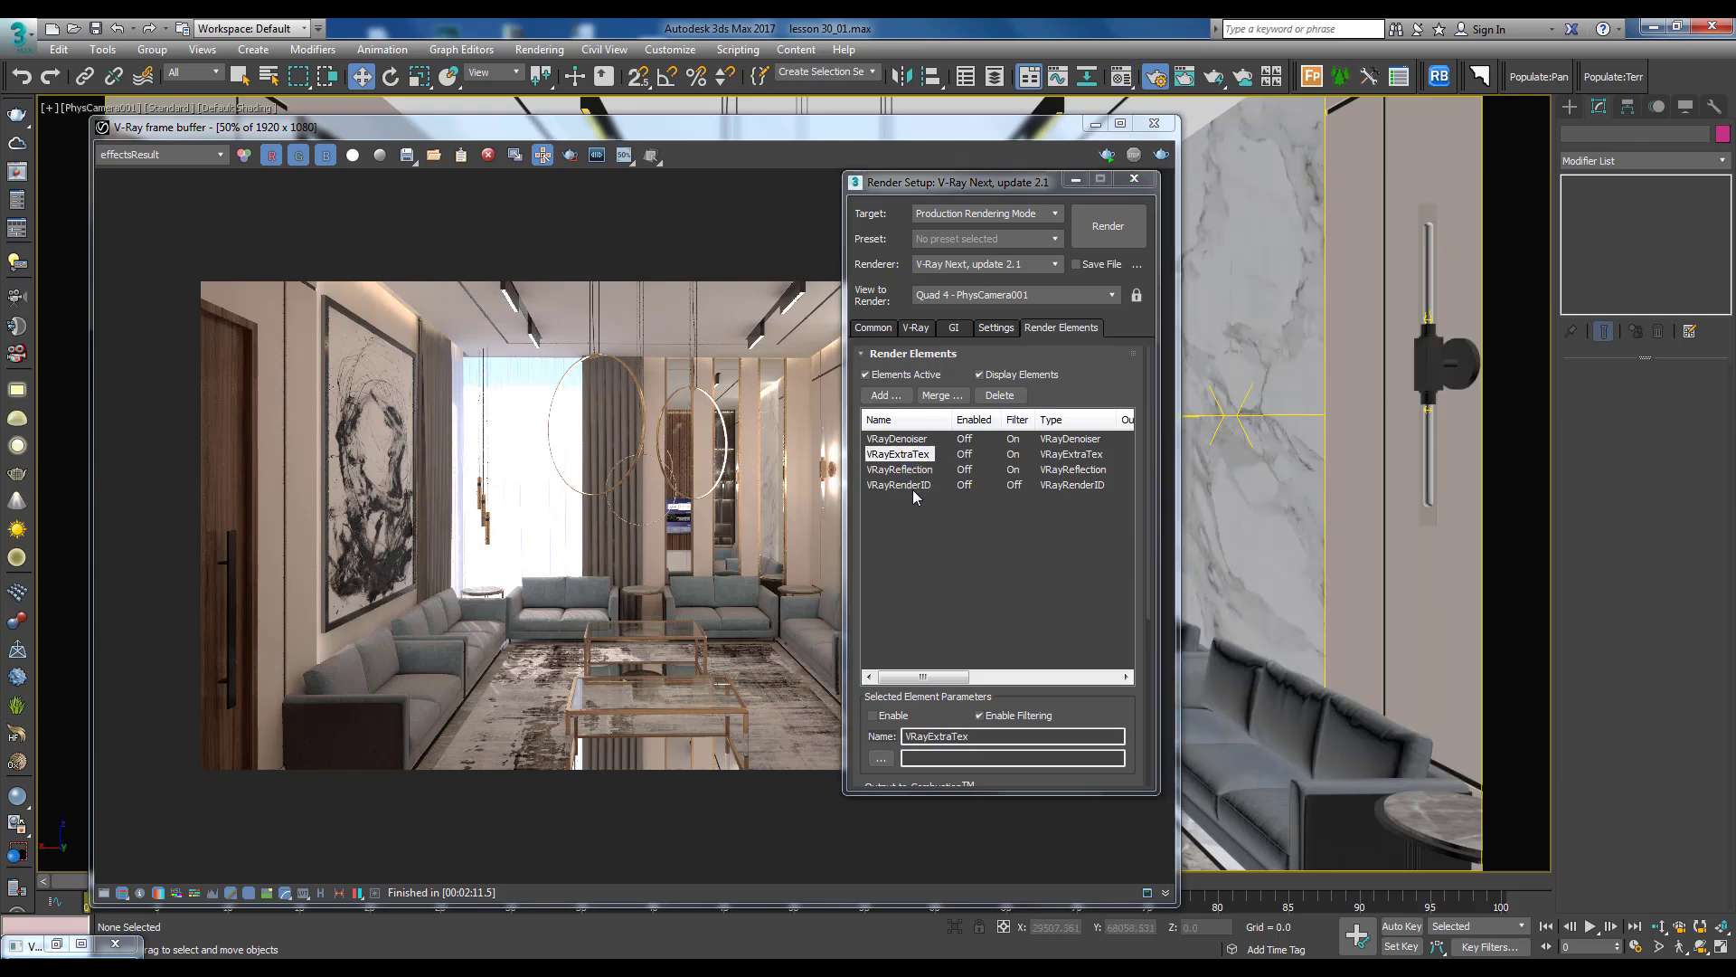
click(918, 460)
drag(1121, 704, 1121, 419)
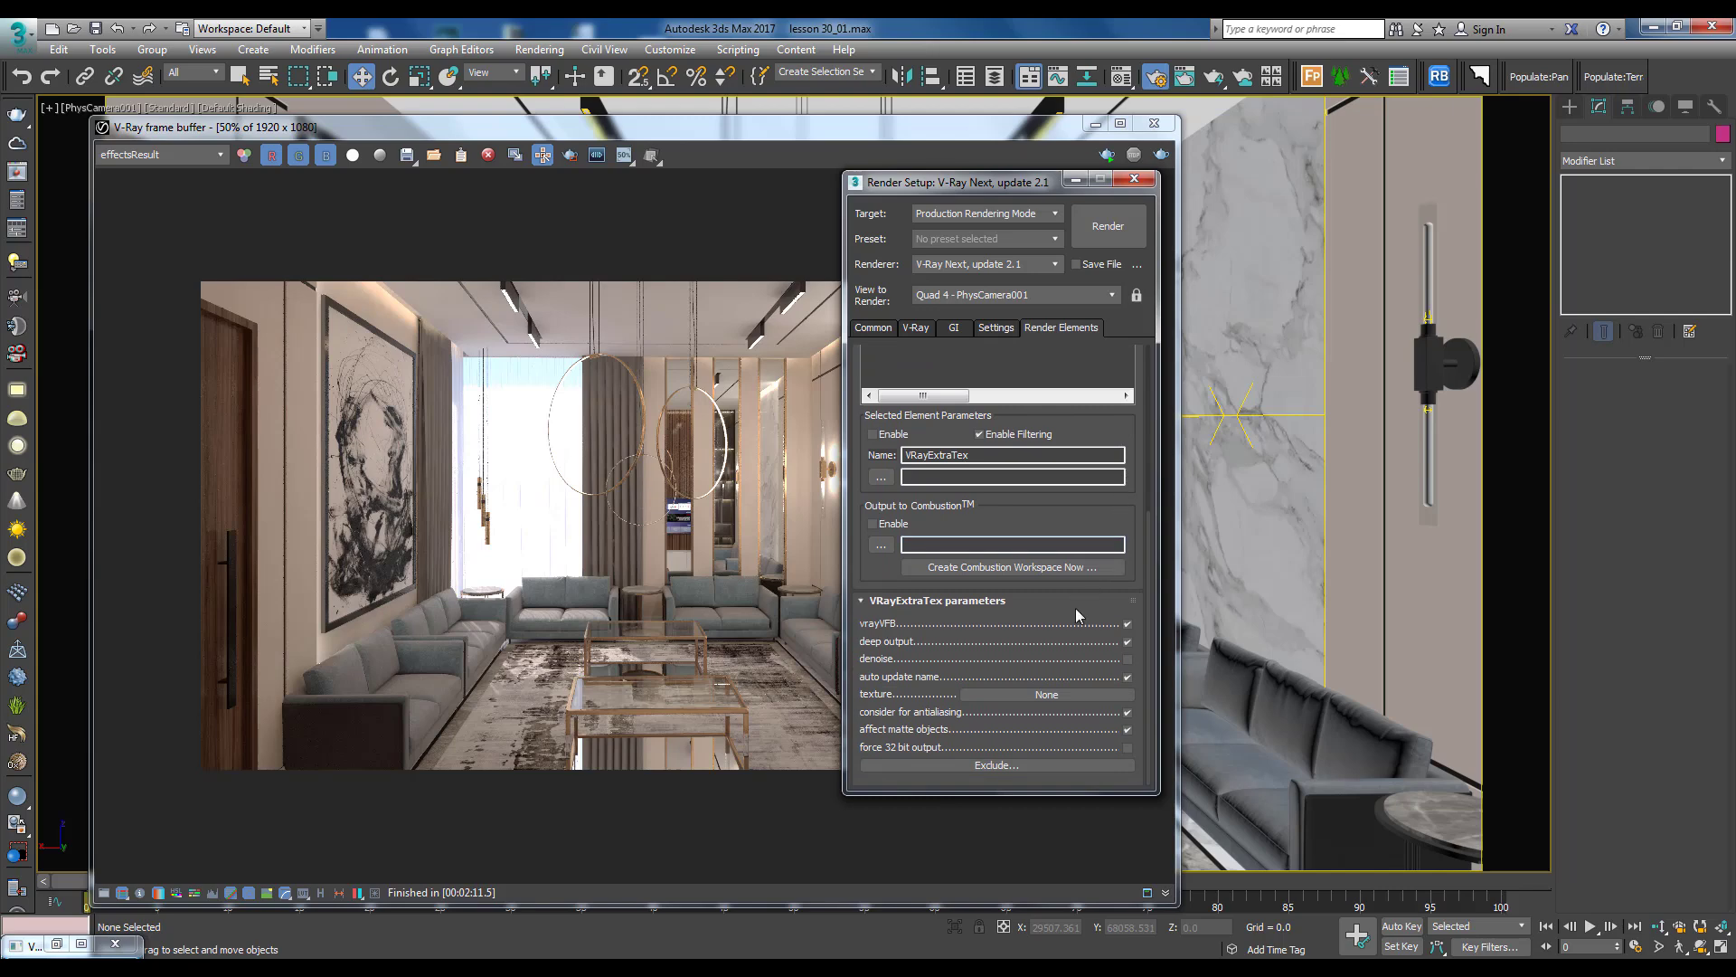
click(1058, 696)
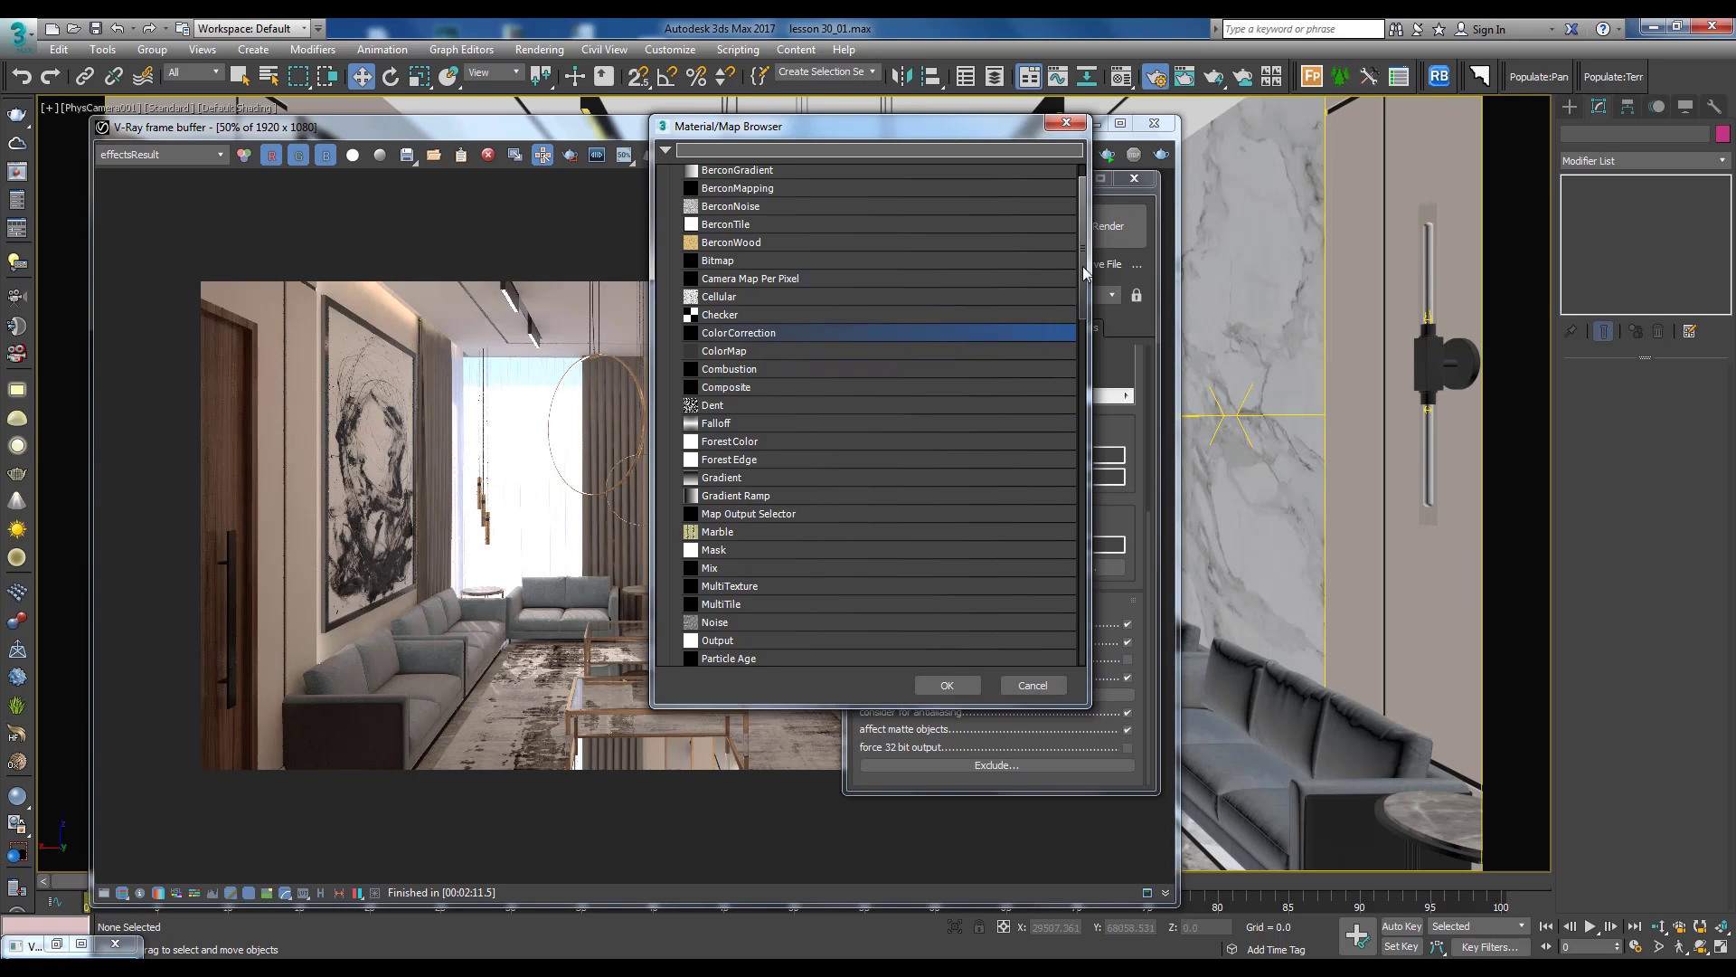
drag(1083, 266, 1072, 465)
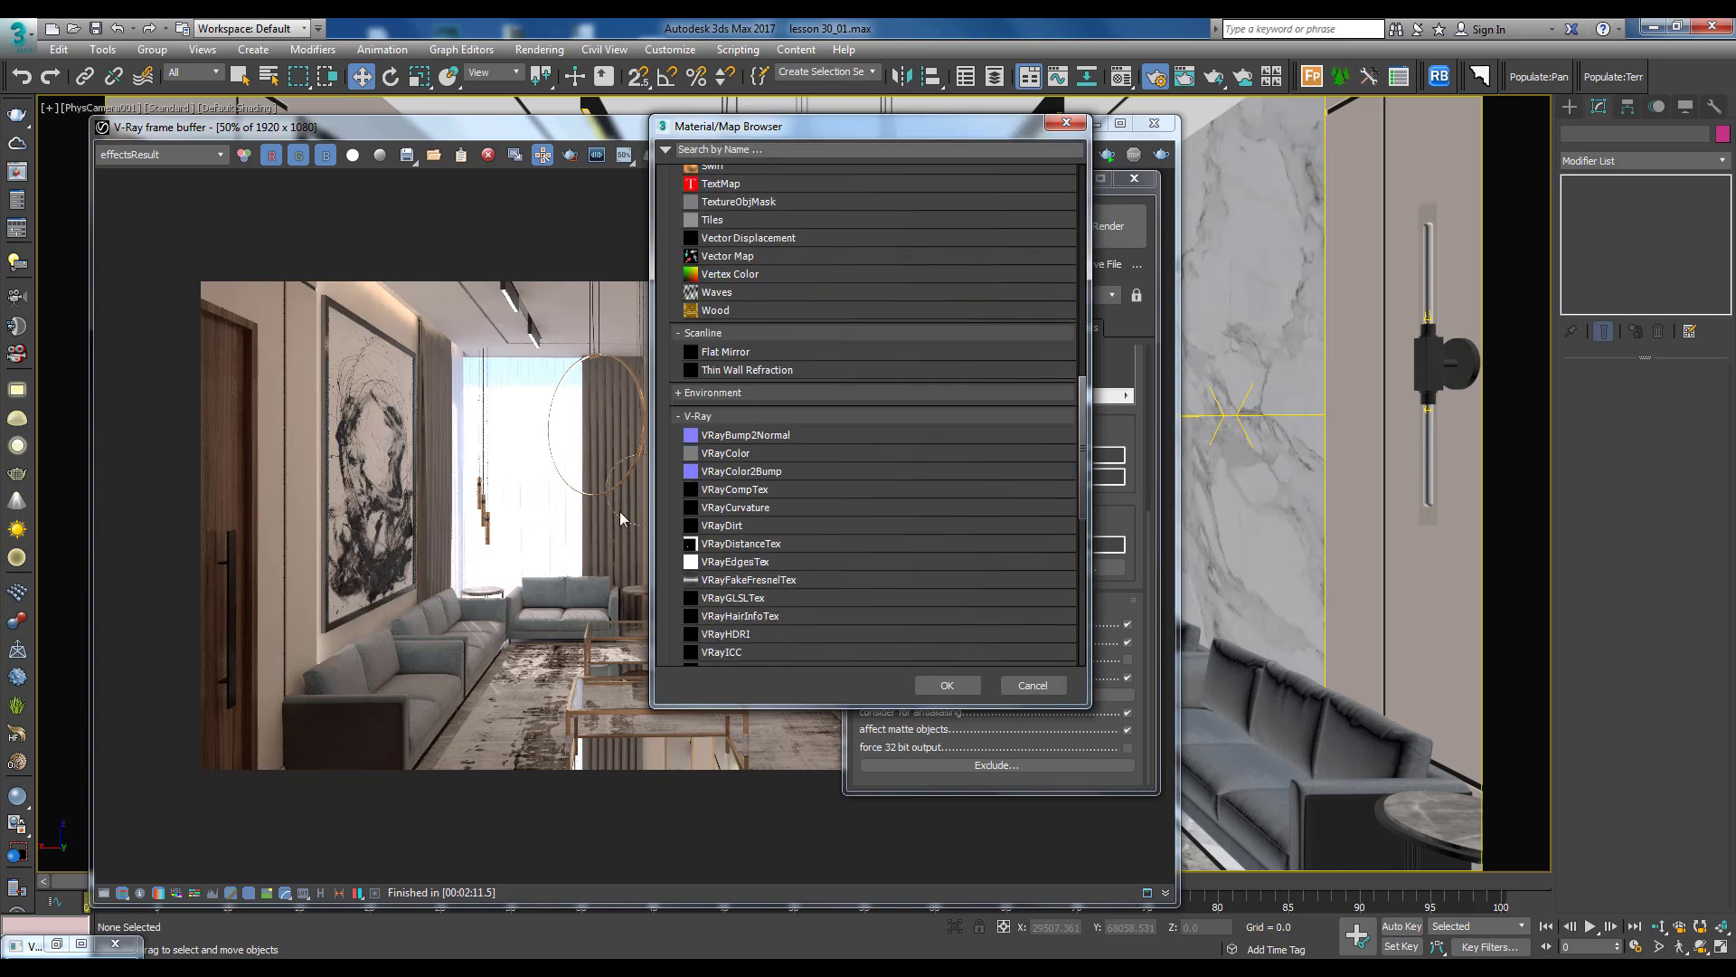
double_click(715, 524)
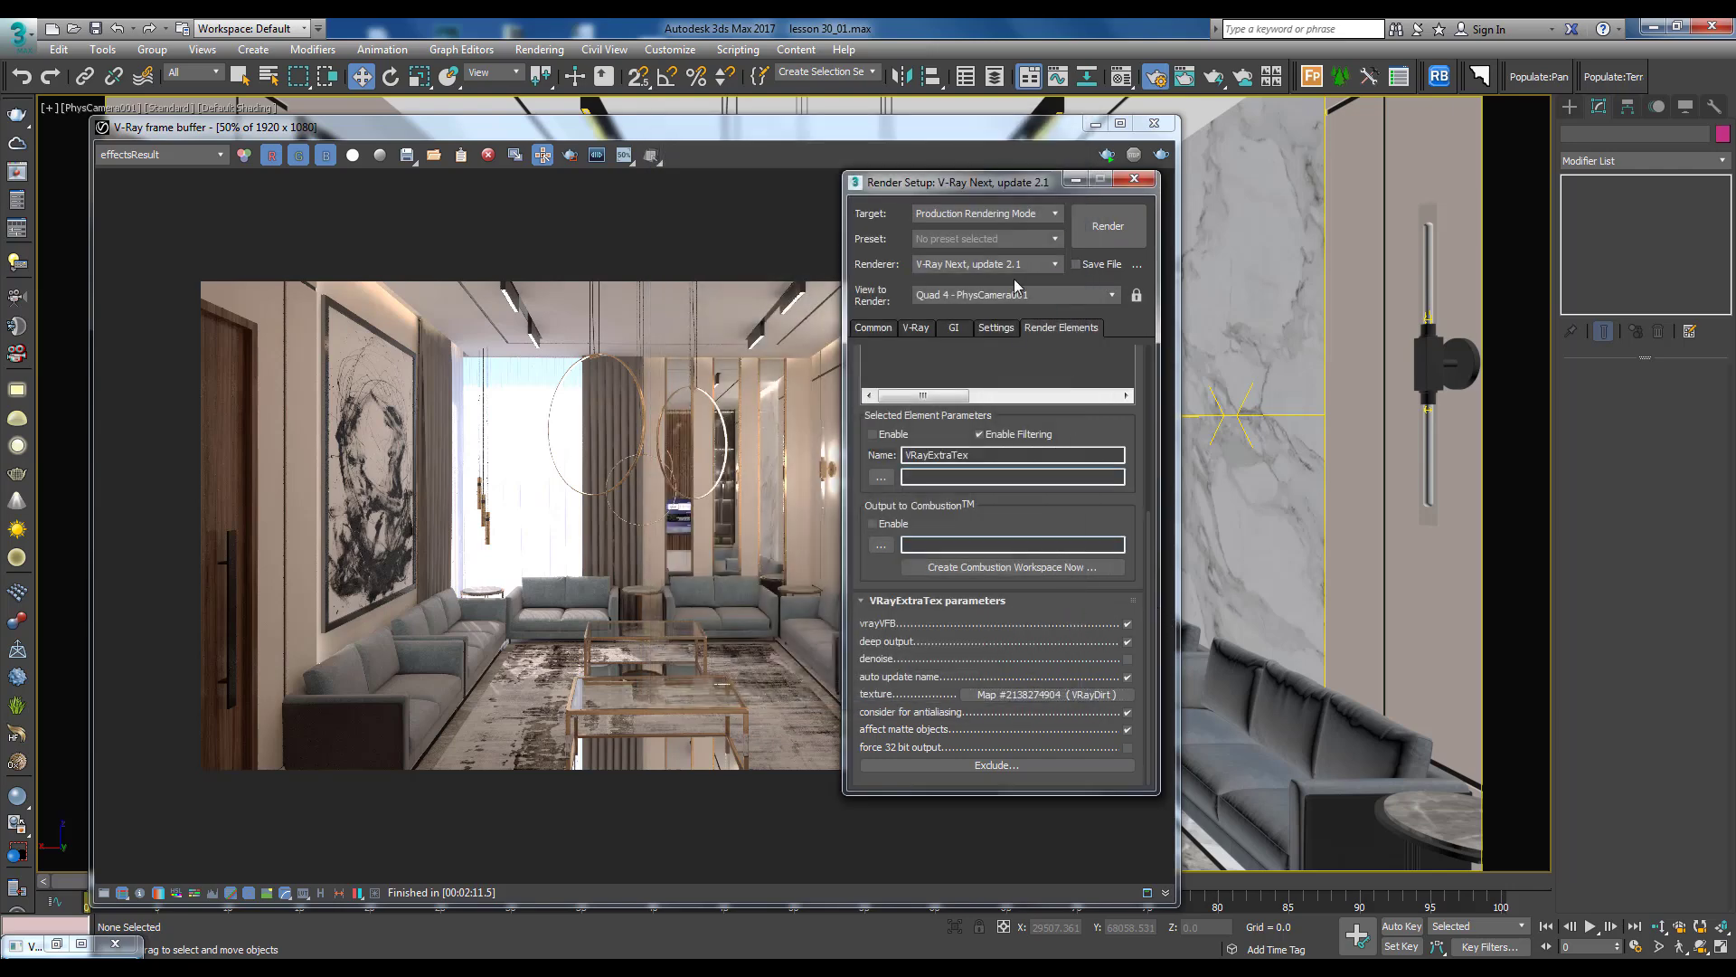
drag(1015, 182, 970, 125)
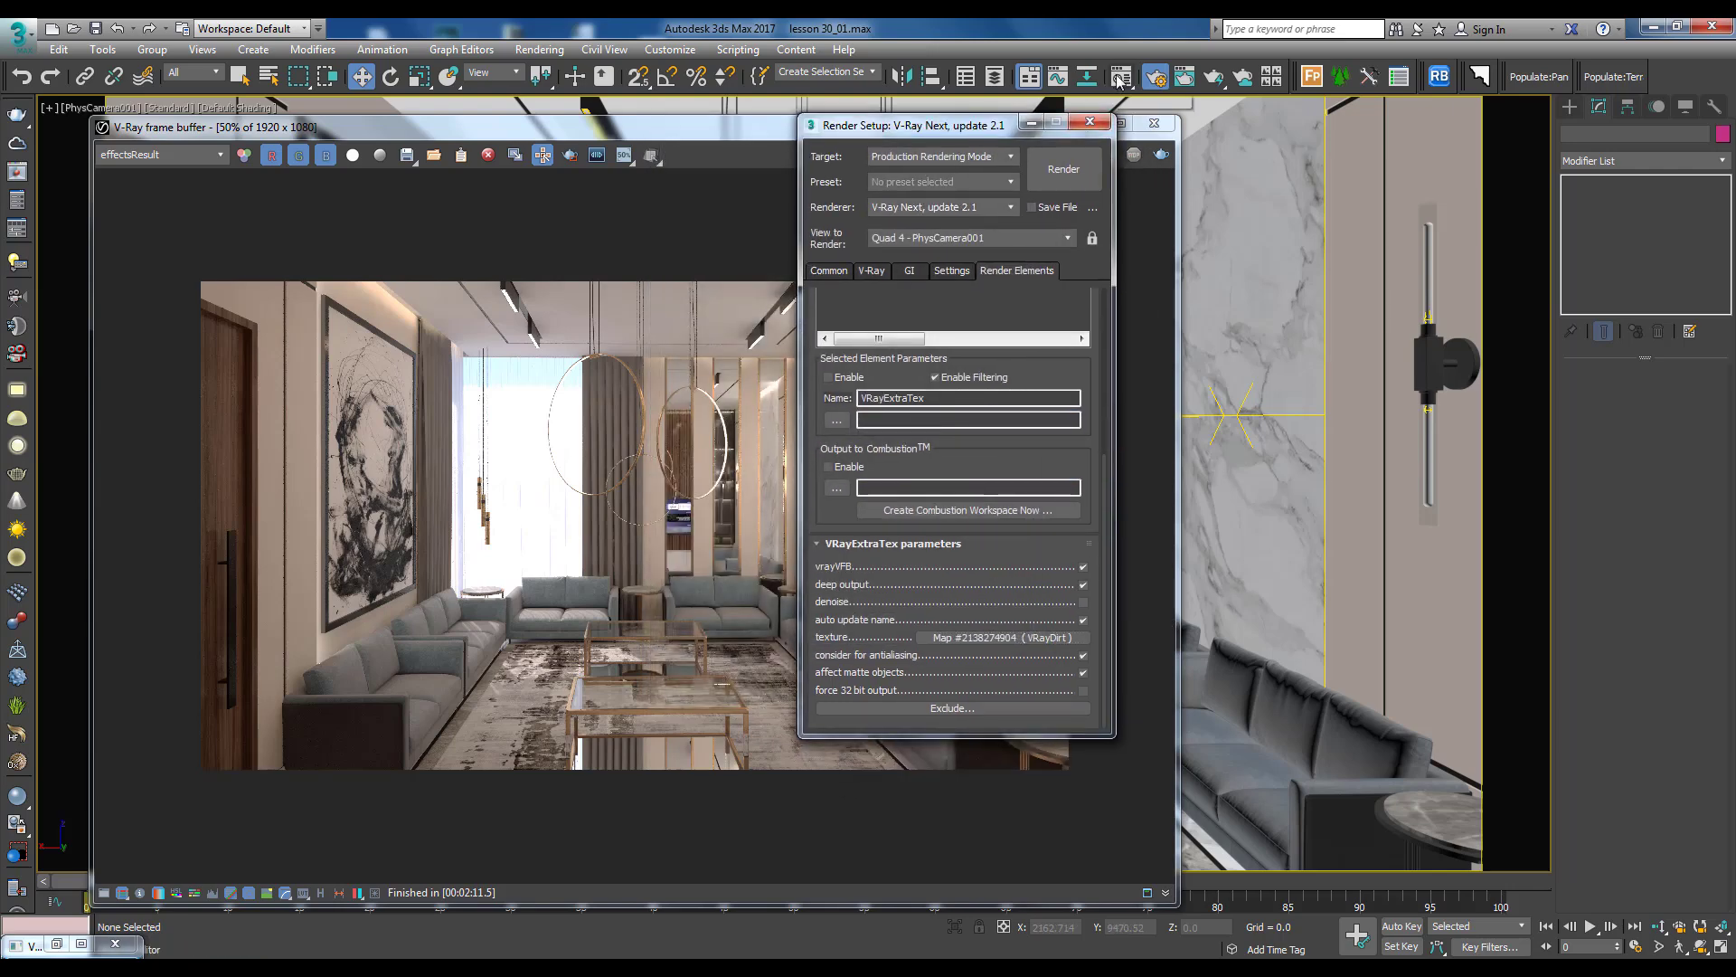
click(1119, 80)
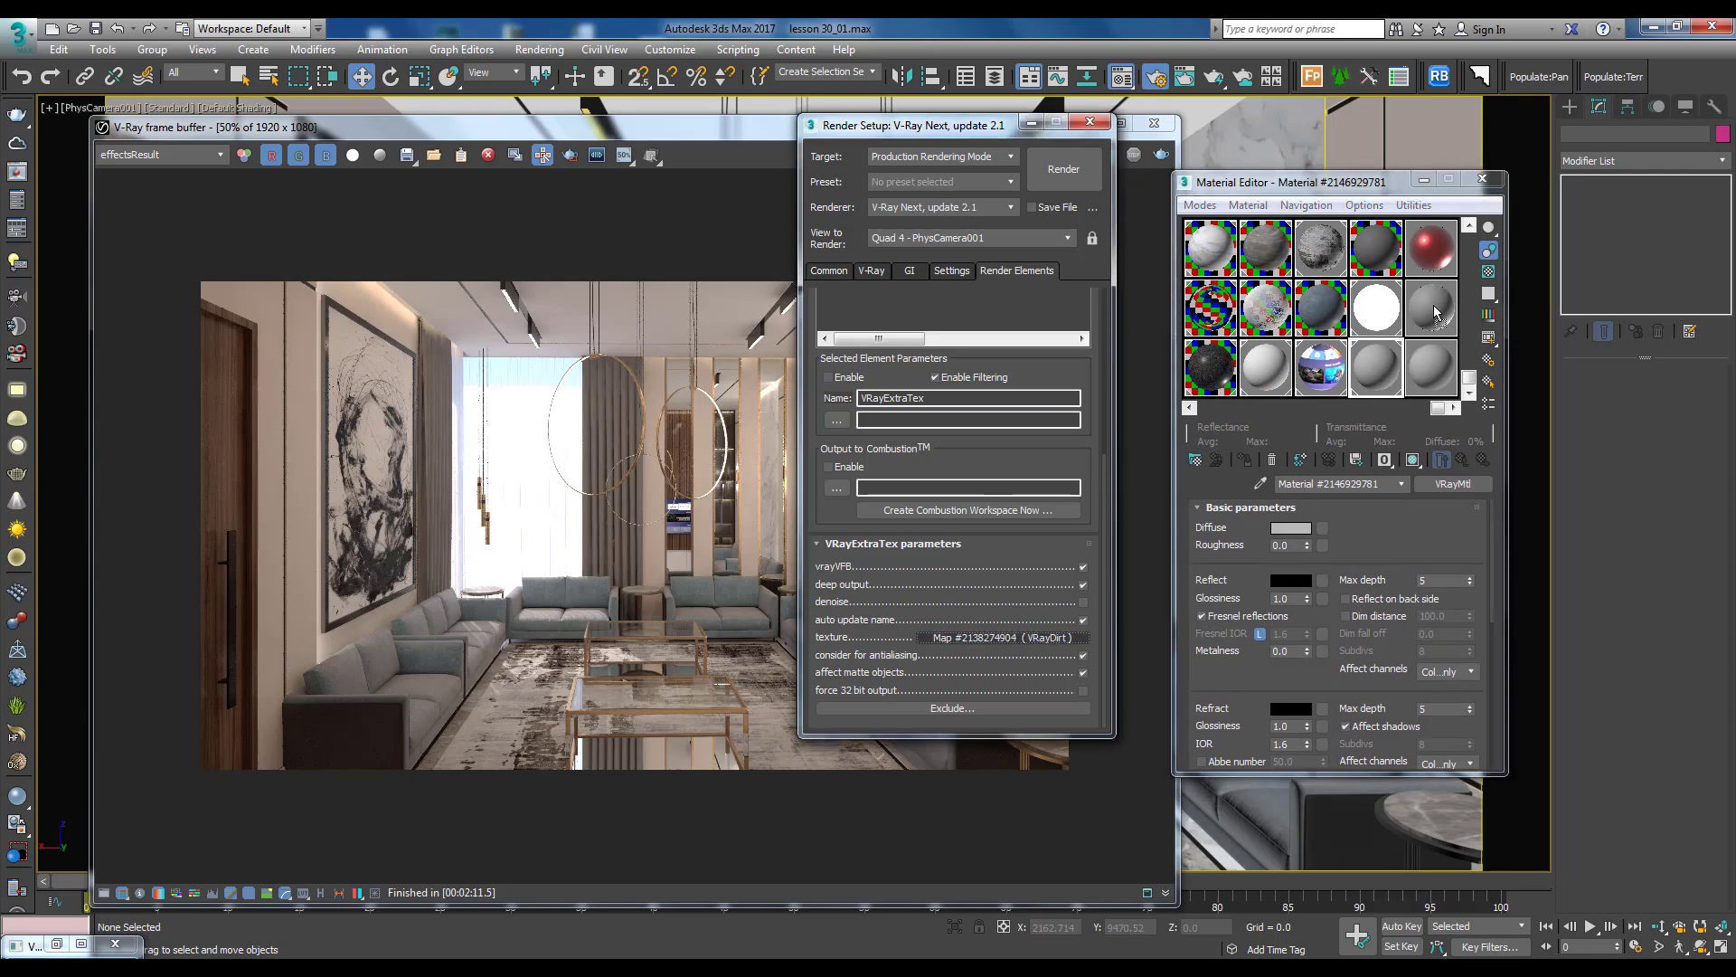
Instance the VRayDirt map into a Material Editor slot and set its radius to 30
drag(1004, 637, 1436, 312)
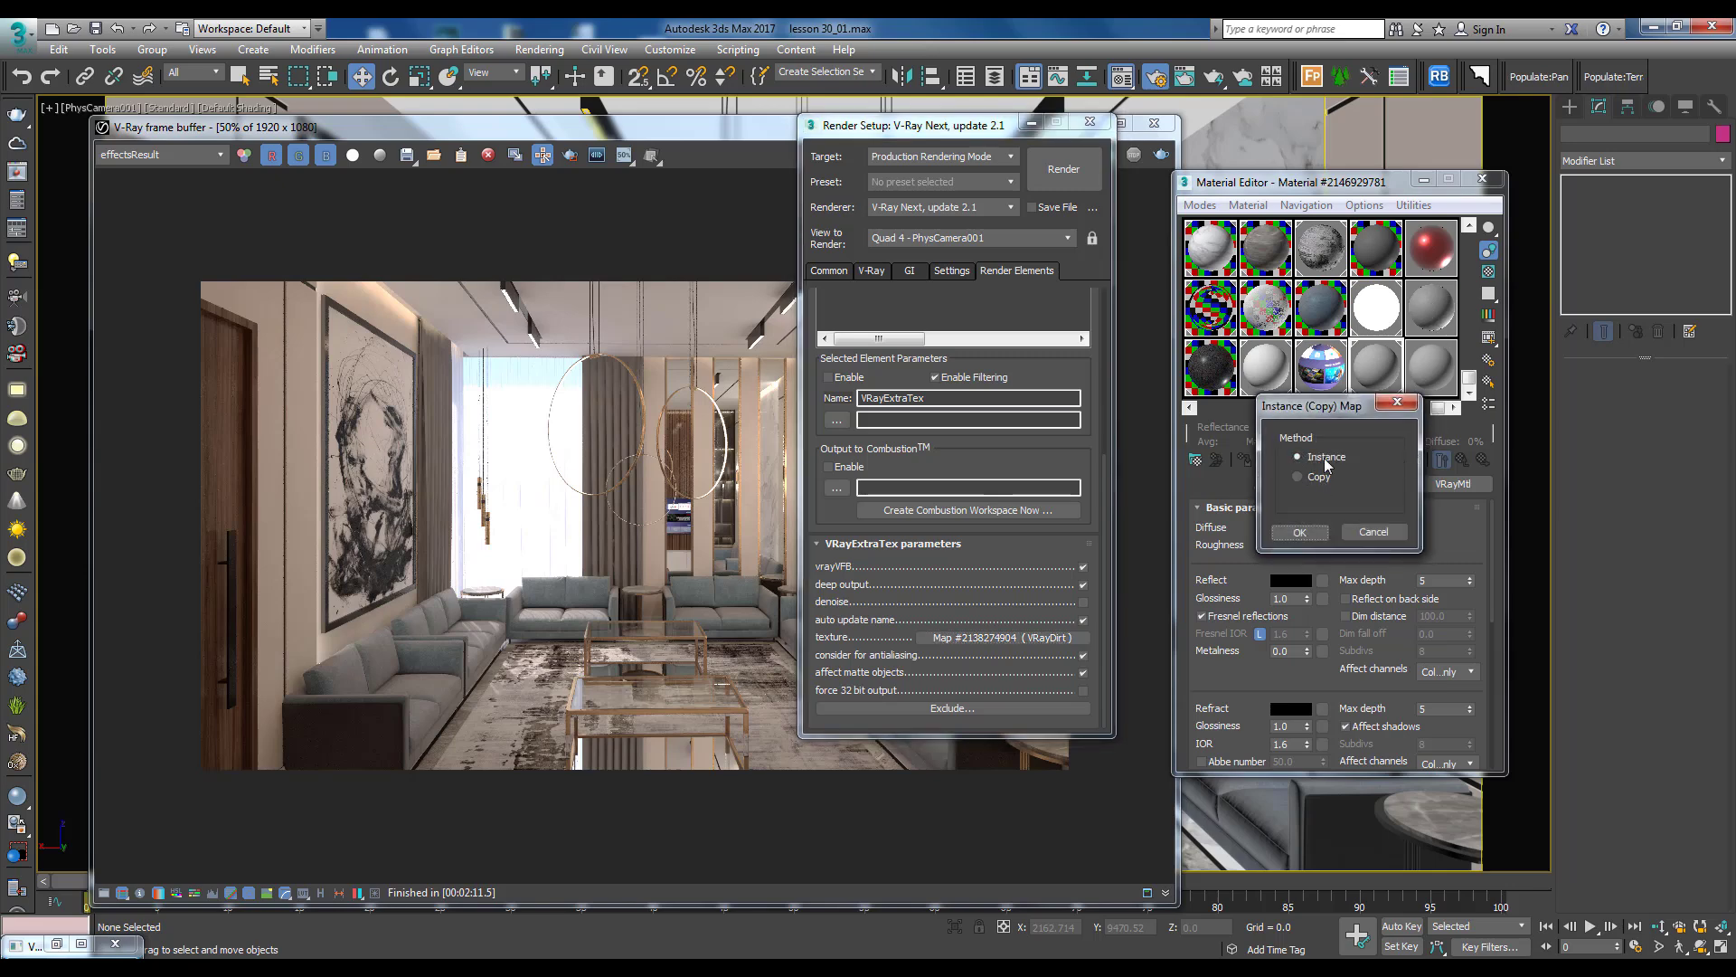
click(1299, 531)
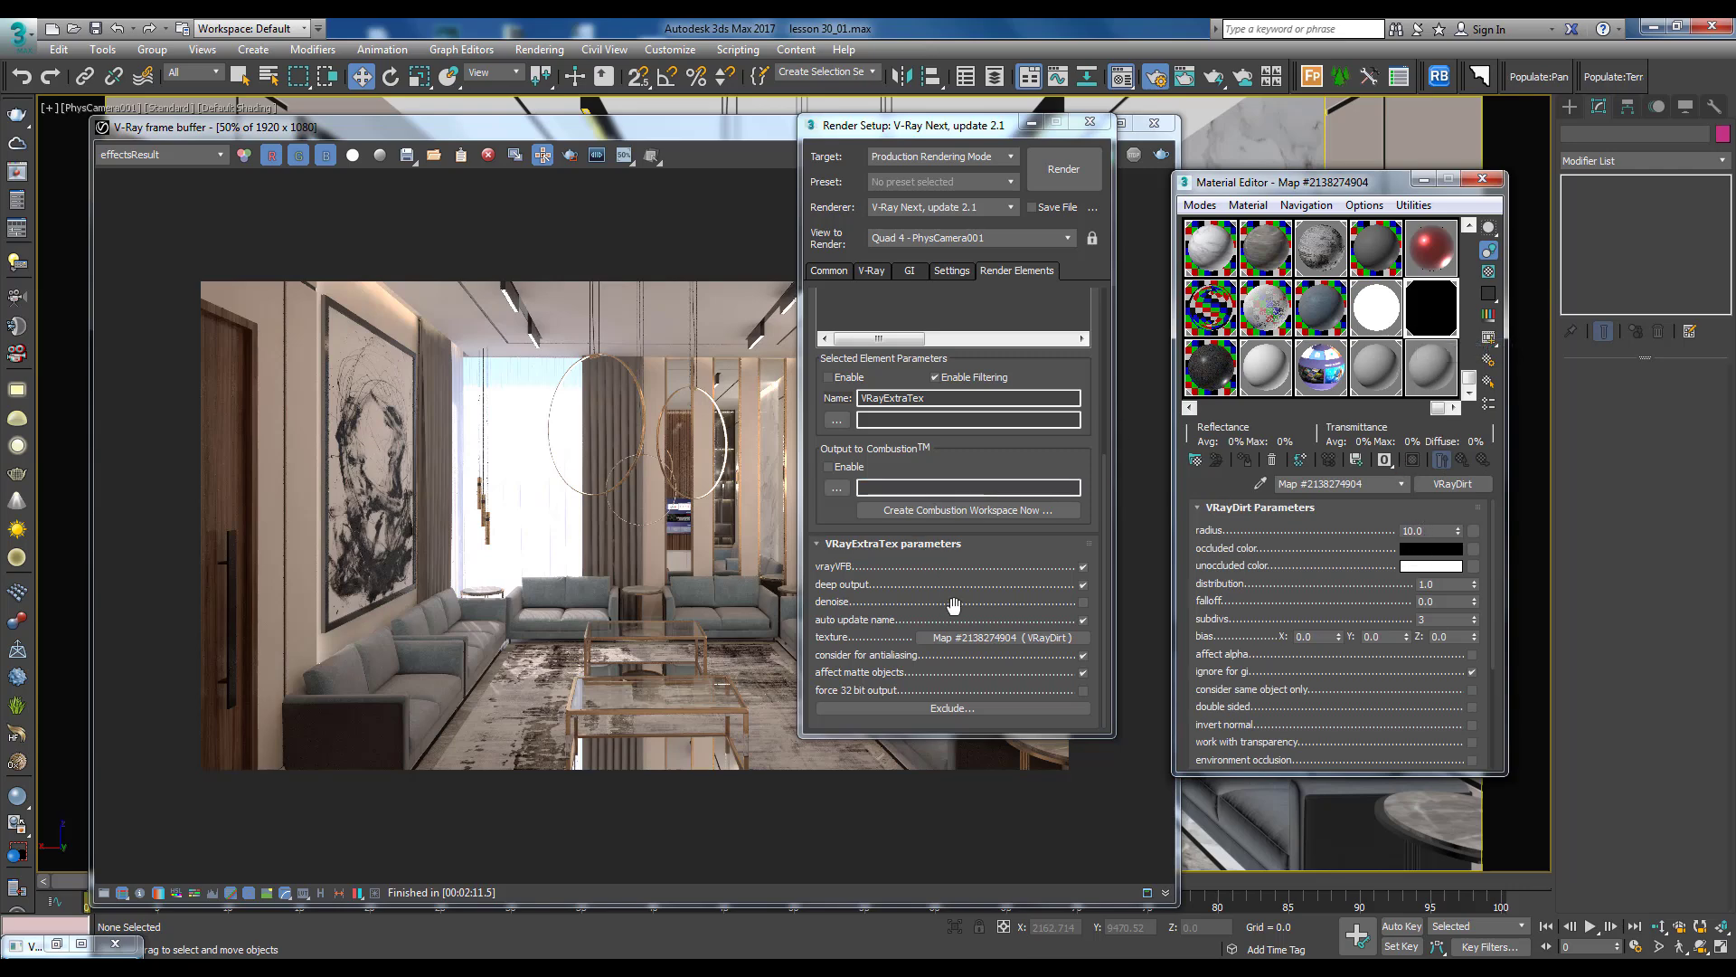
click(1427, 530)
text(30)
key(Return)
Enable denoising for the VRayExtraTex element
click(1031, 601)
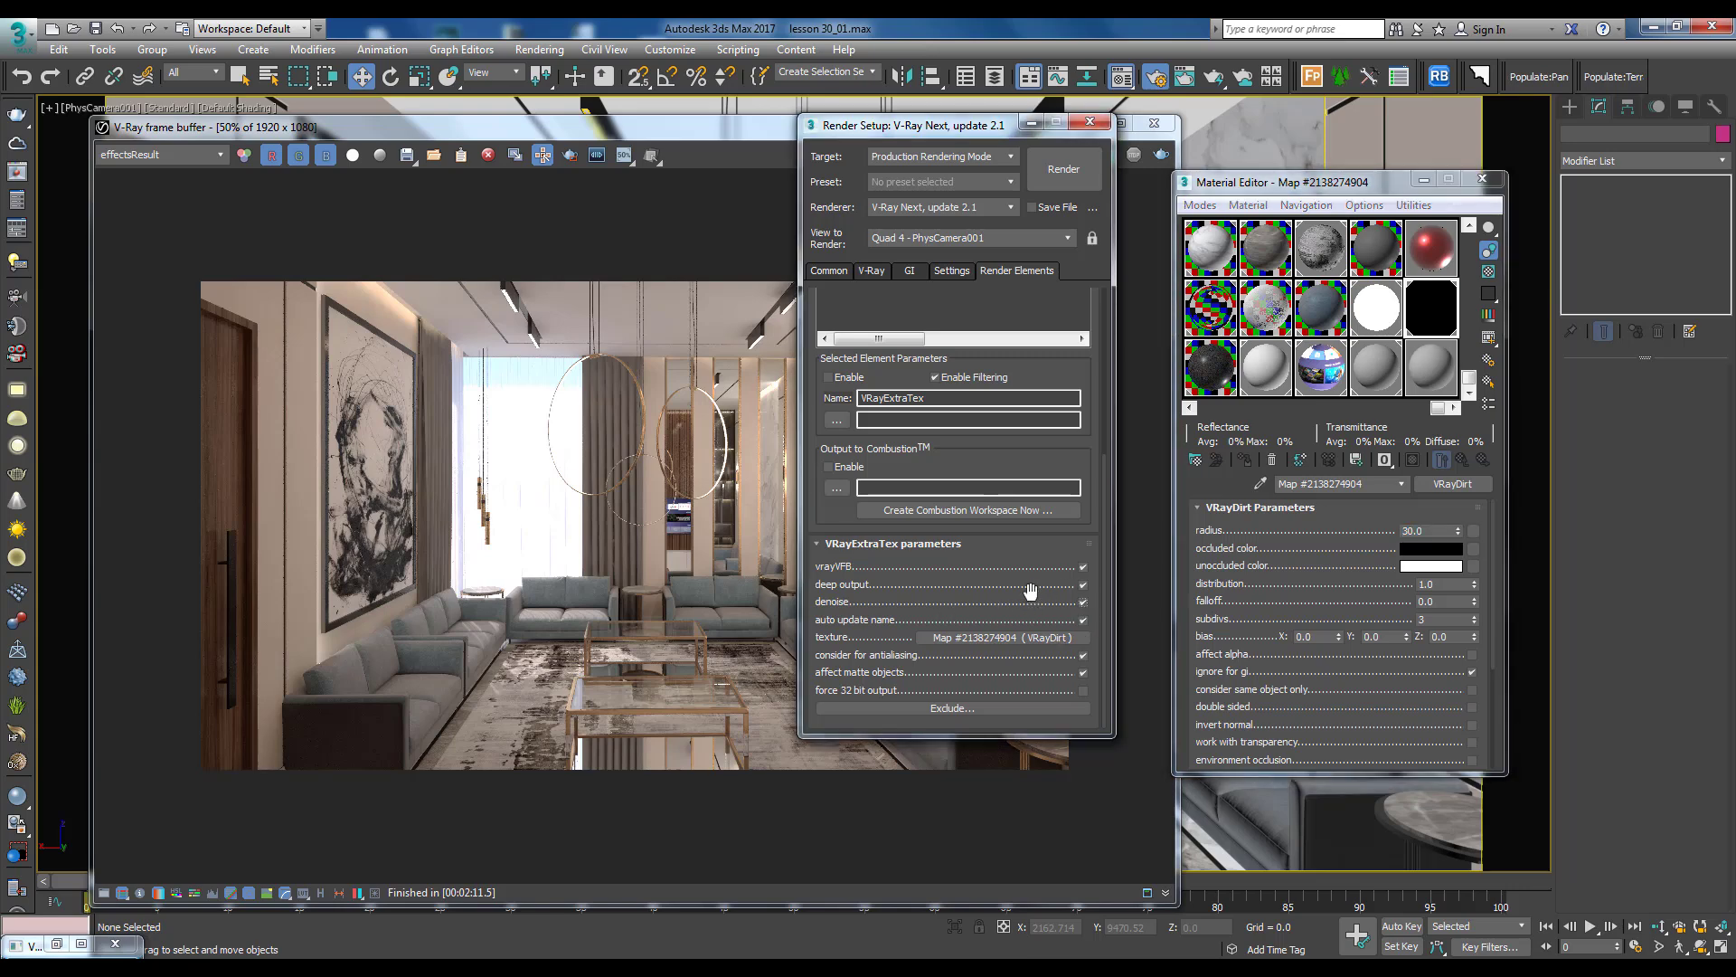
scroll(1031, 592, up, 3)
scroll(949, 506, up, 2)
click(869, 414)
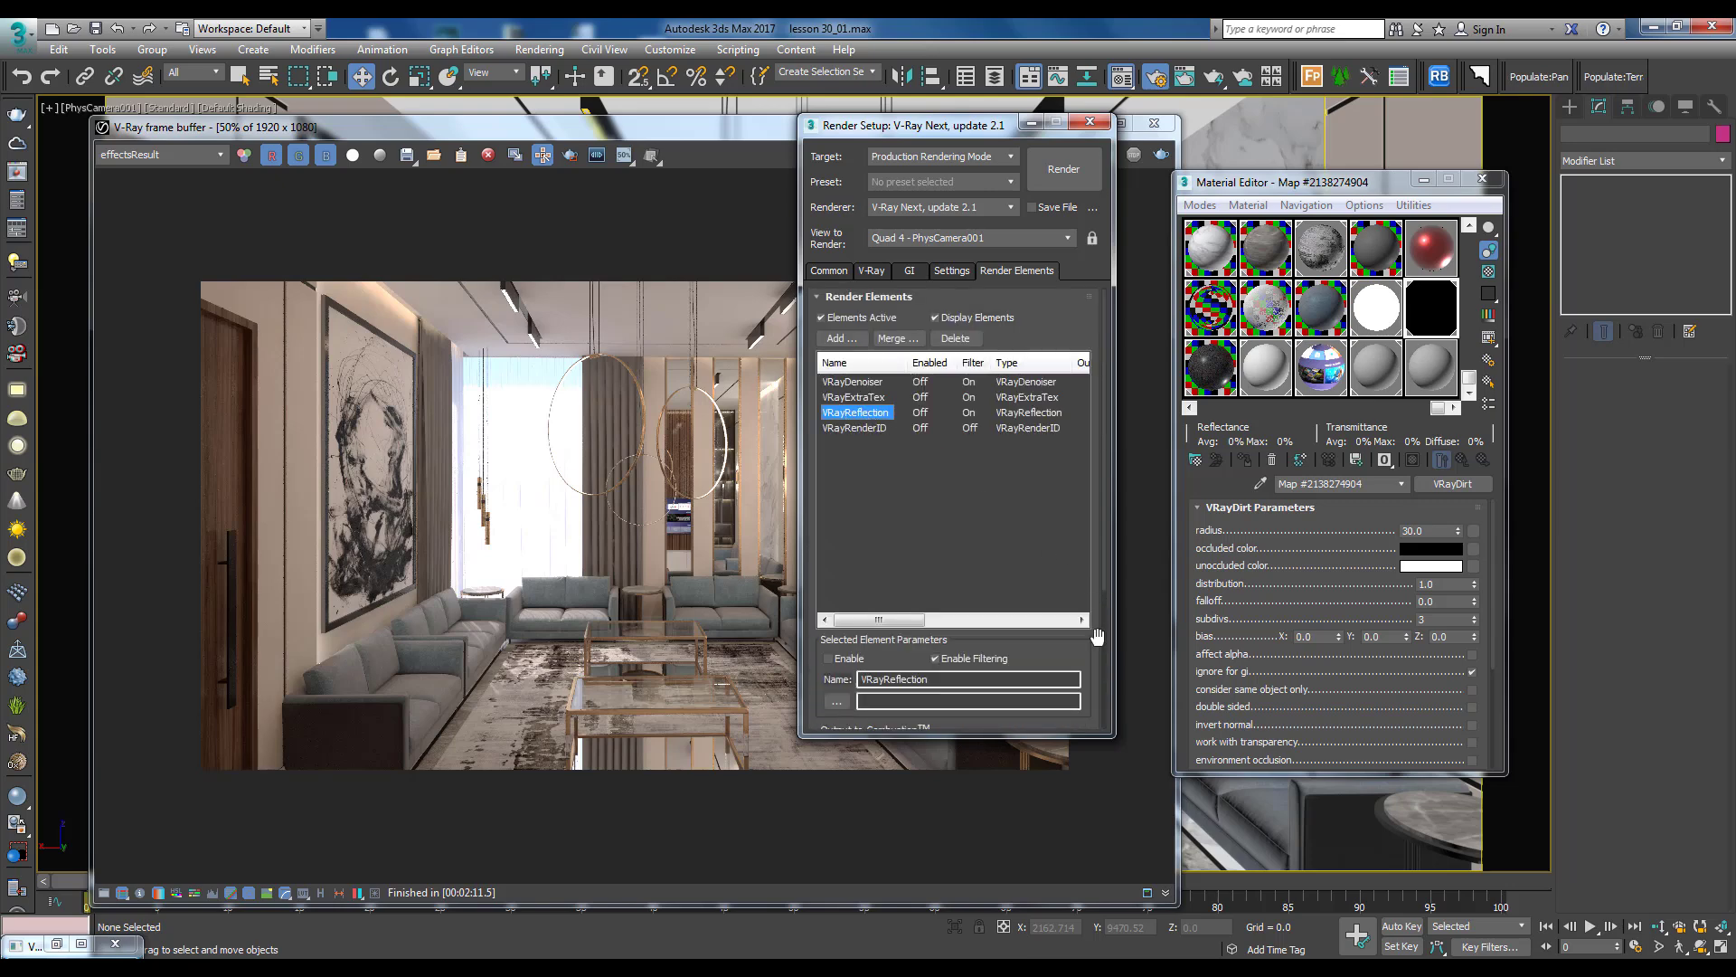
Return Render Setup to the list of four render elements
scroll(1022, 645, down, 3)
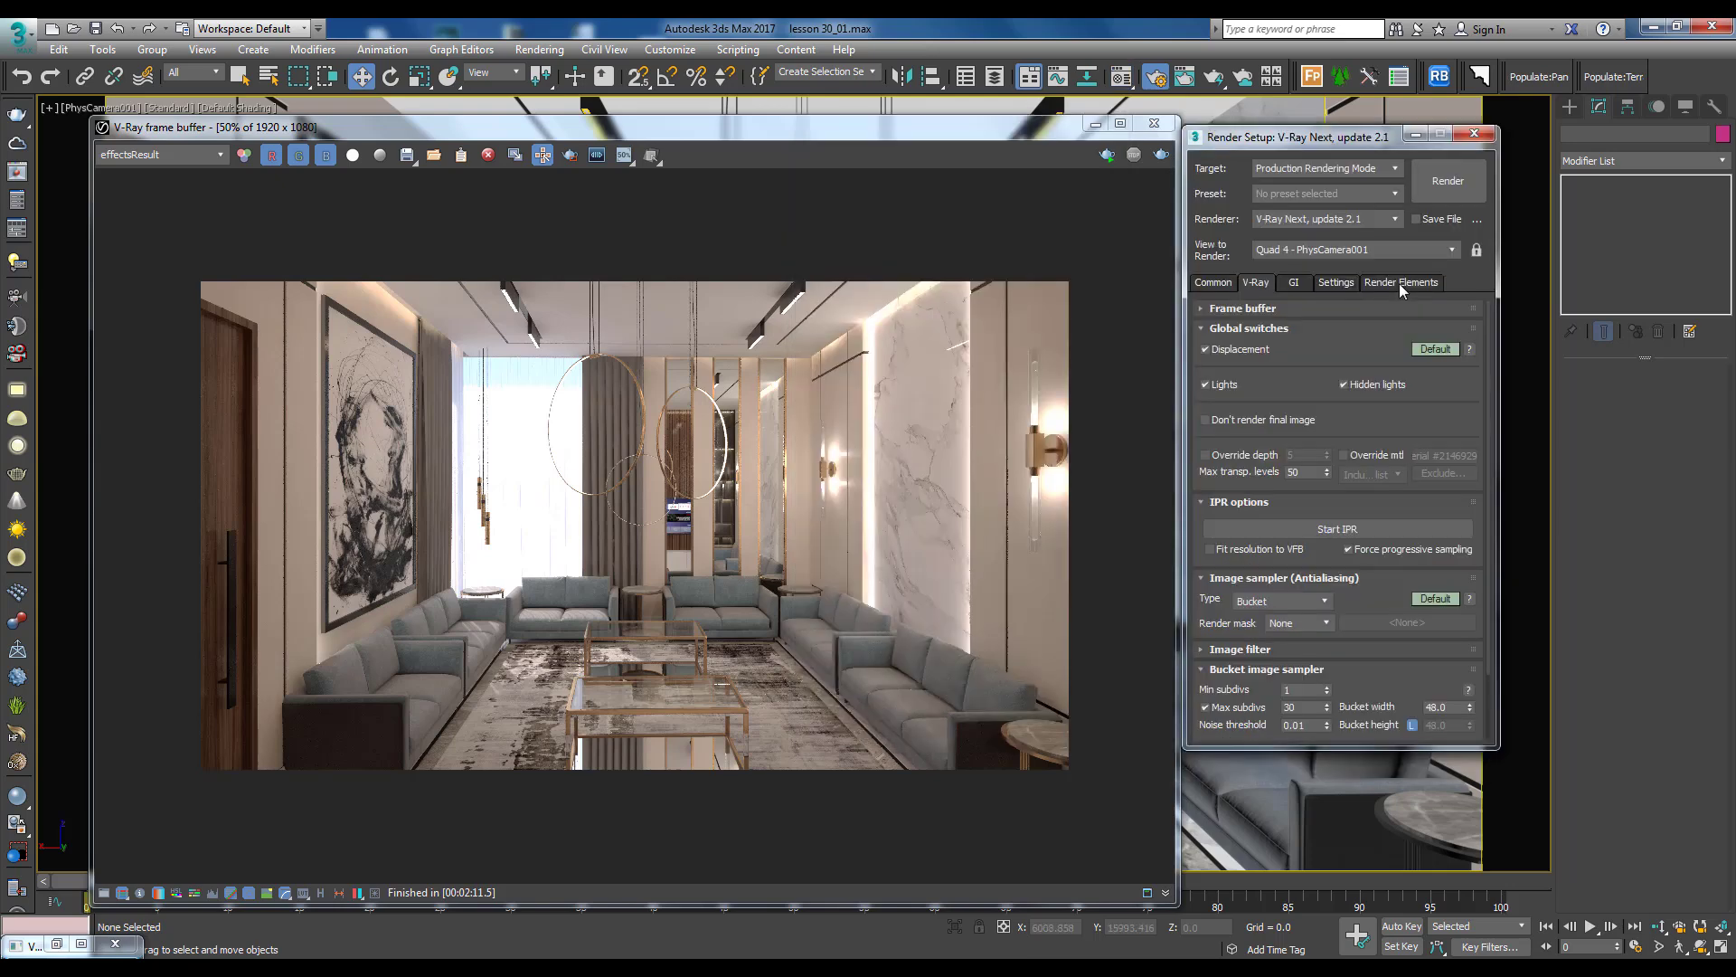
click(1399, 284)
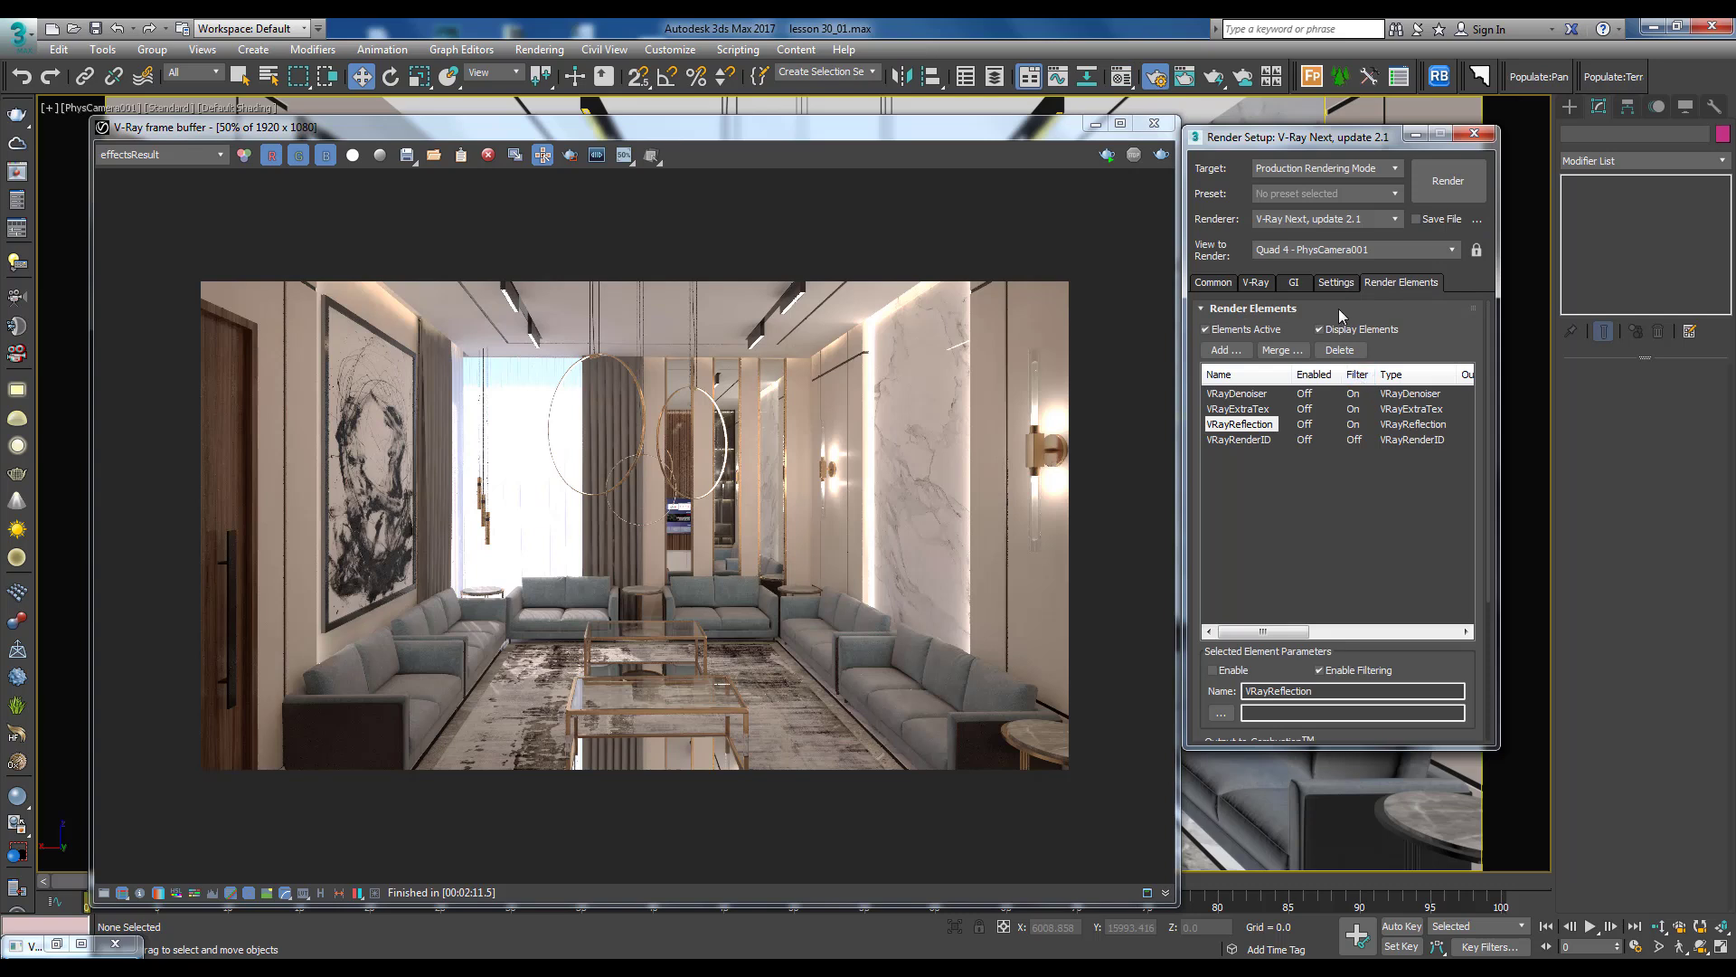